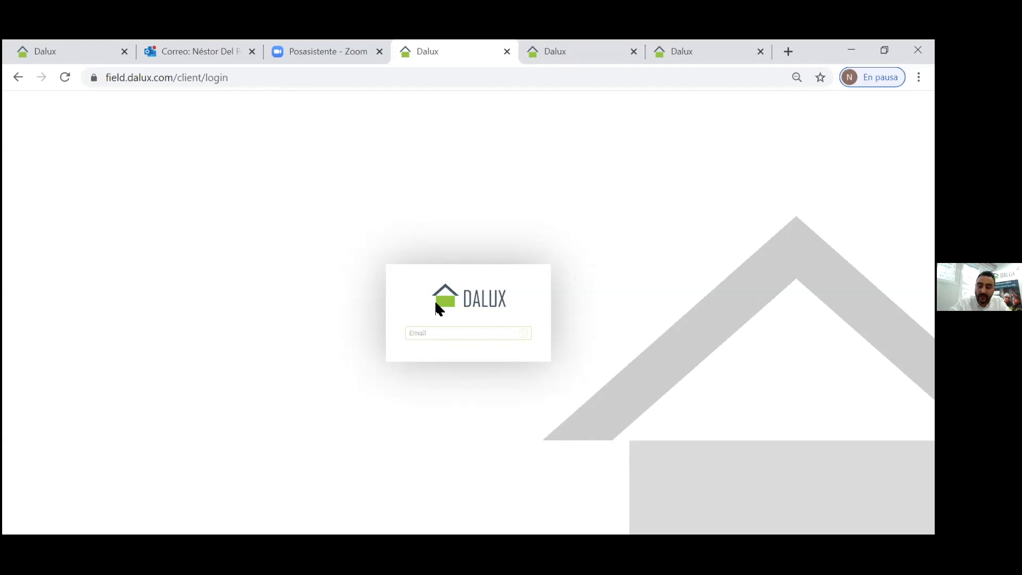
Step: Sign in to Dalux Field with the account e-mail and password
text(nd)
key(Down)
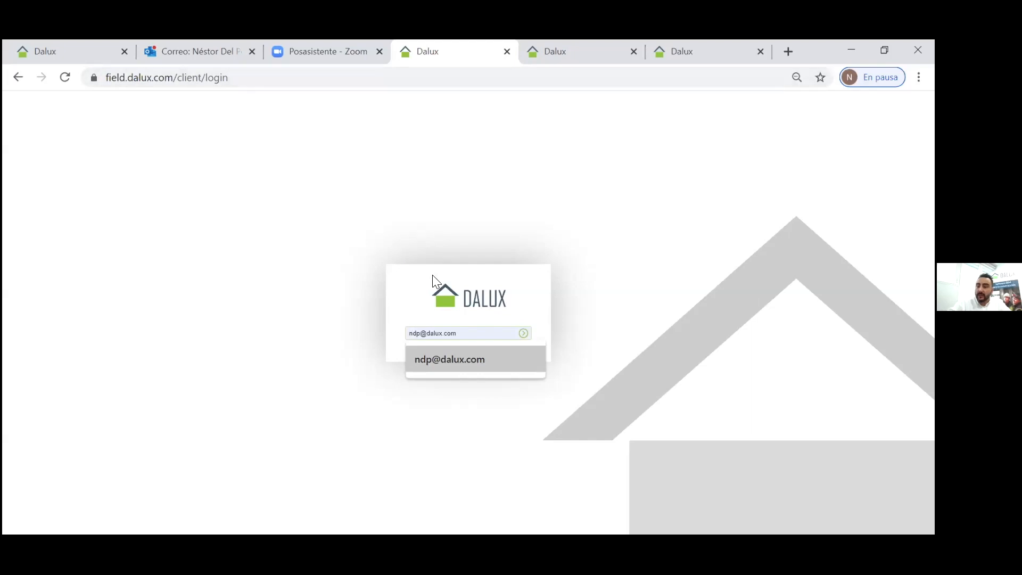
click(455, 360)
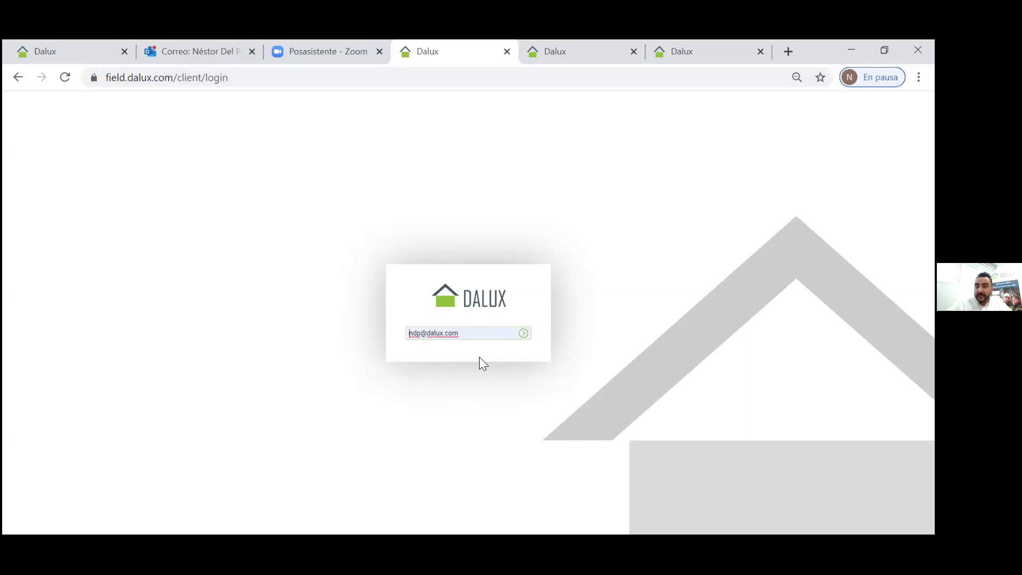
click(523, 334)
text(•••••••)
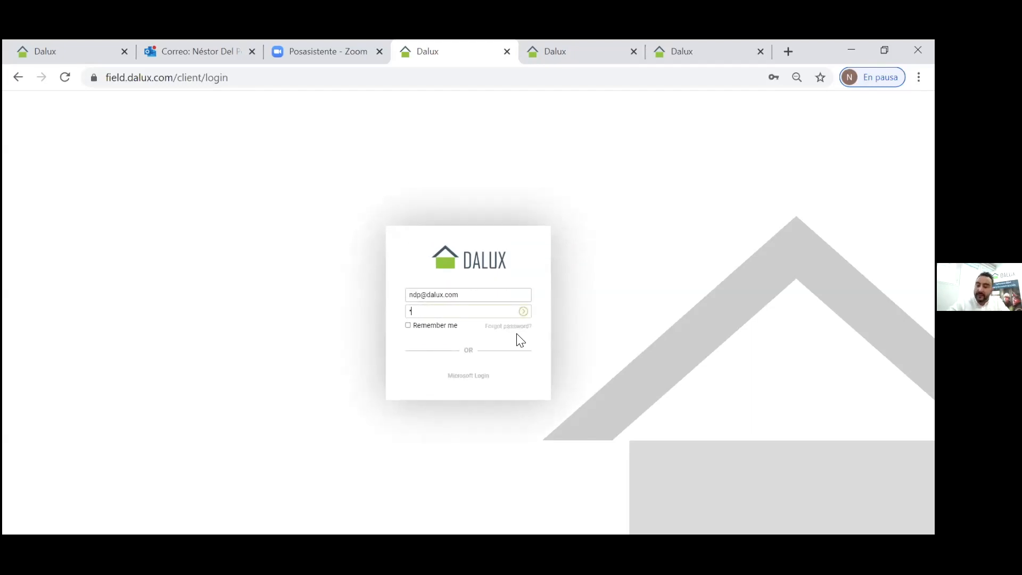
key(Return)
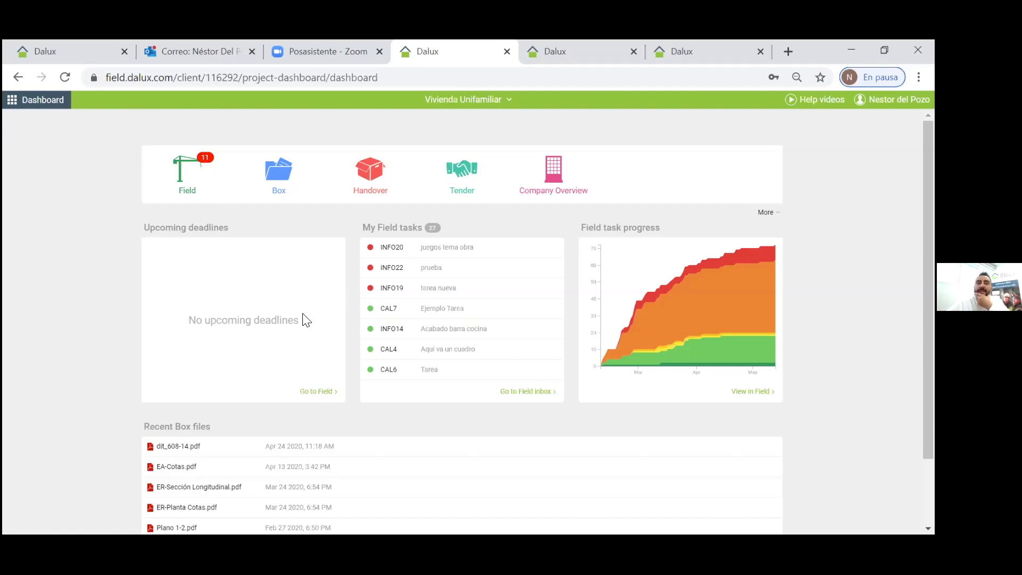
Step: Open the Box module and go to the setup page of the Vivienda Unifamiliar building
click(288, 191)
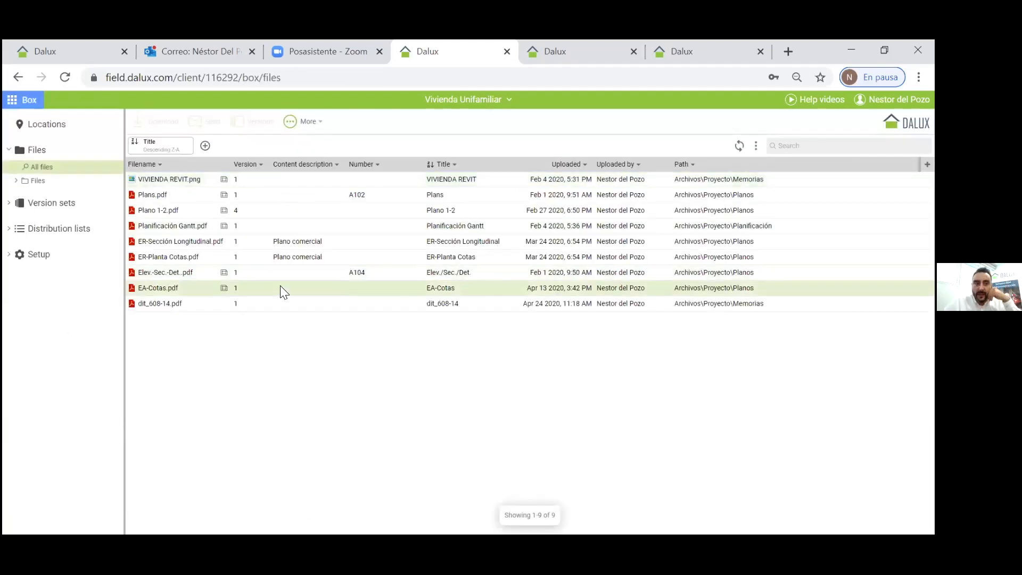
click(13, 256)
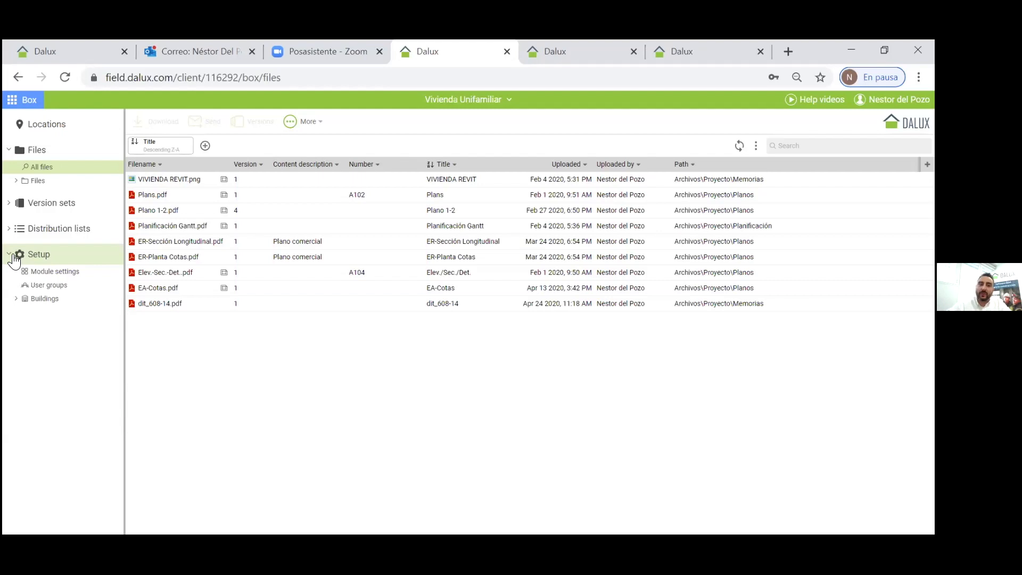
click(17, 298)
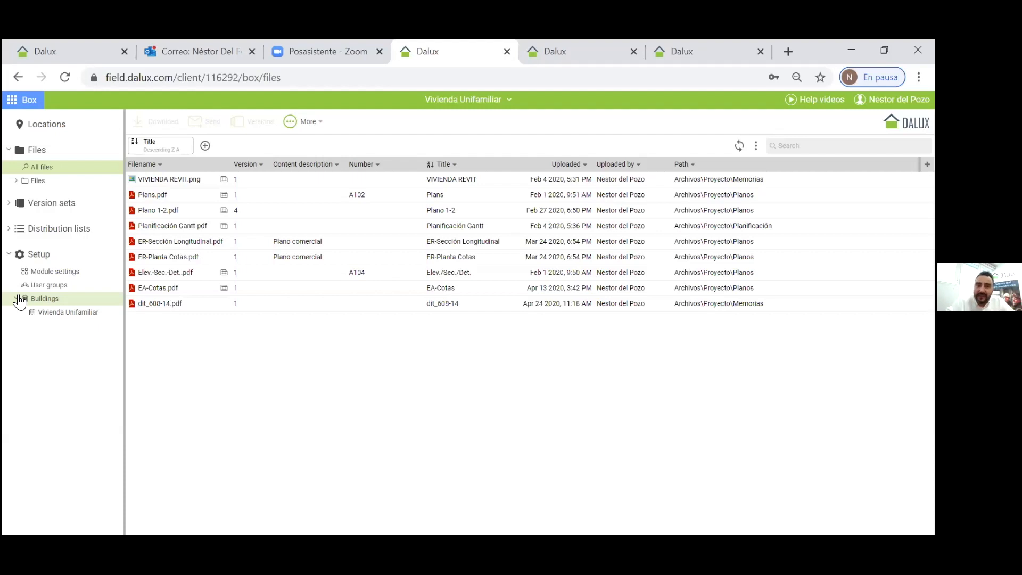
click(86, 312)
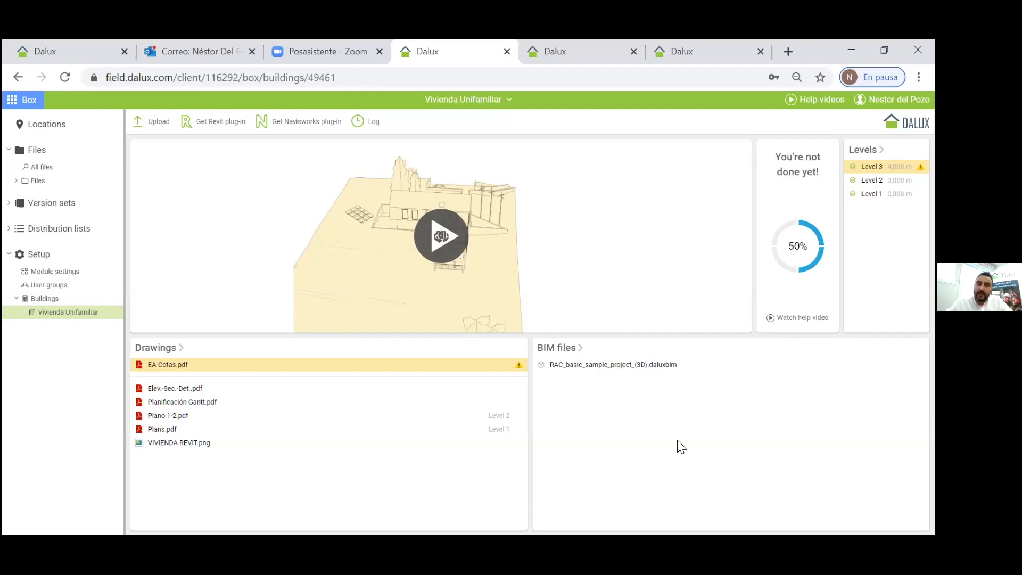
Step: Review the building's upload option, its full drawings list and its BIM files list, closing each one
mouse_move(250, 388)
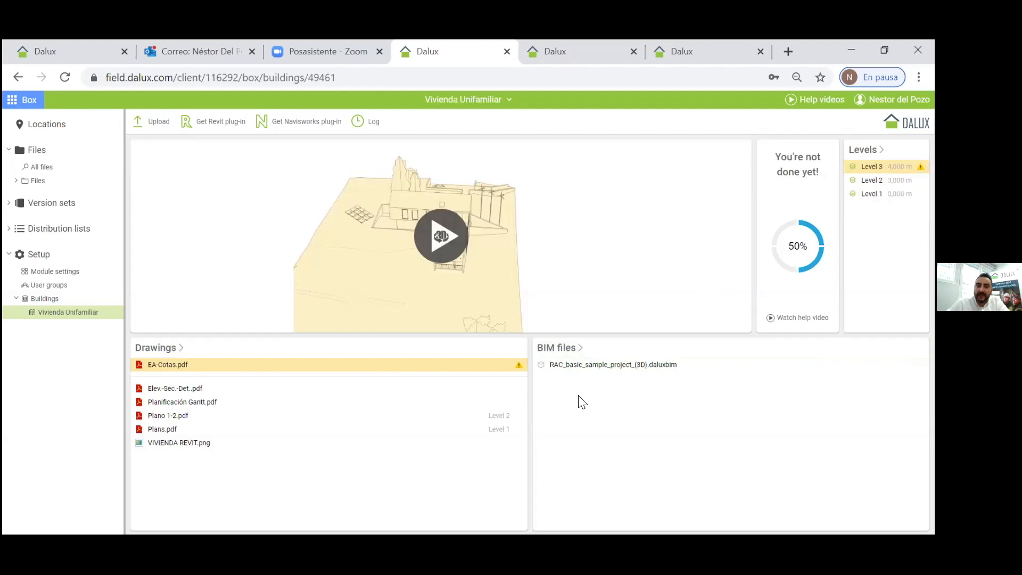
click(148, 121)
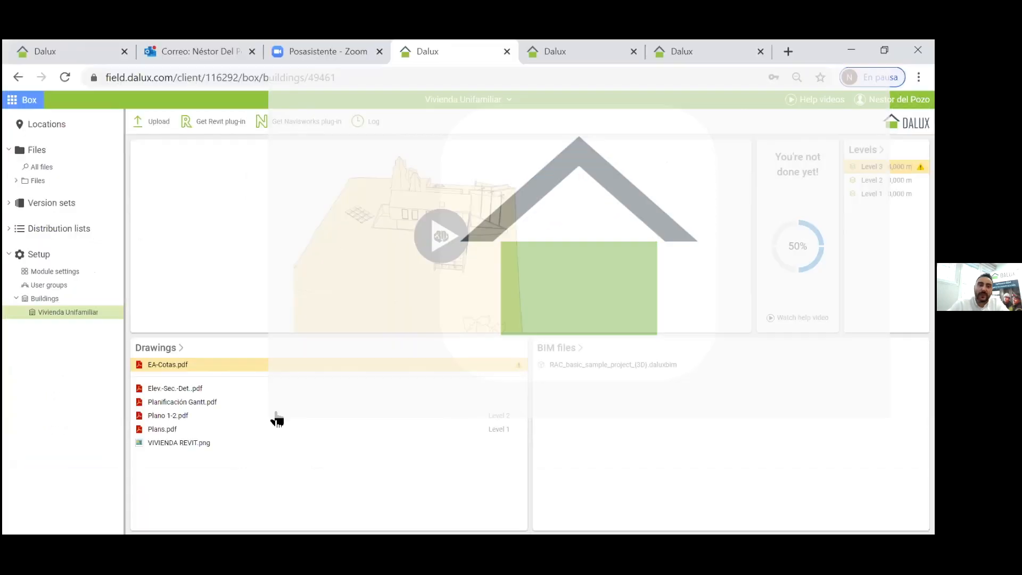
click(155, 348)
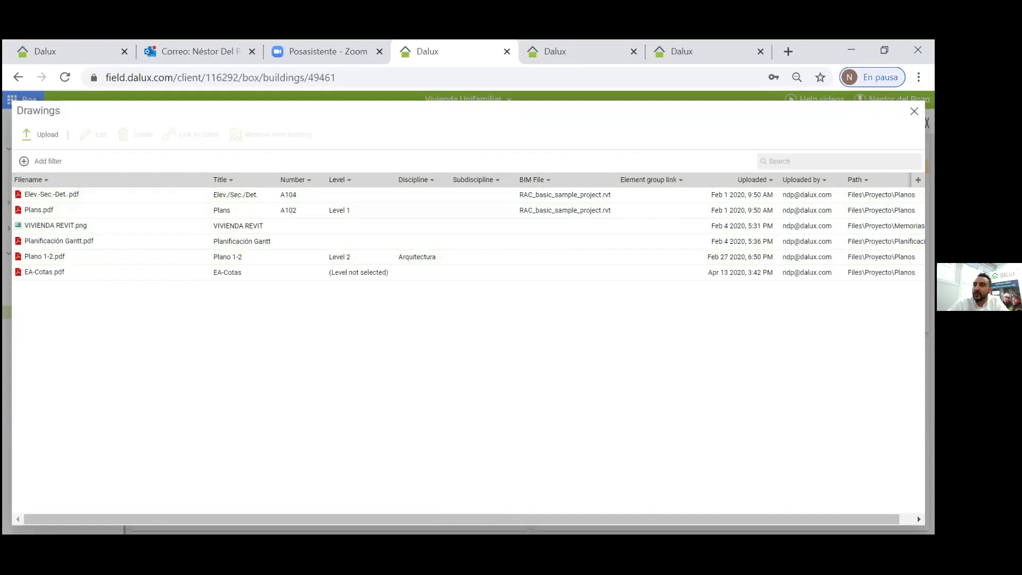
click(913, 111)
click(559, 348)
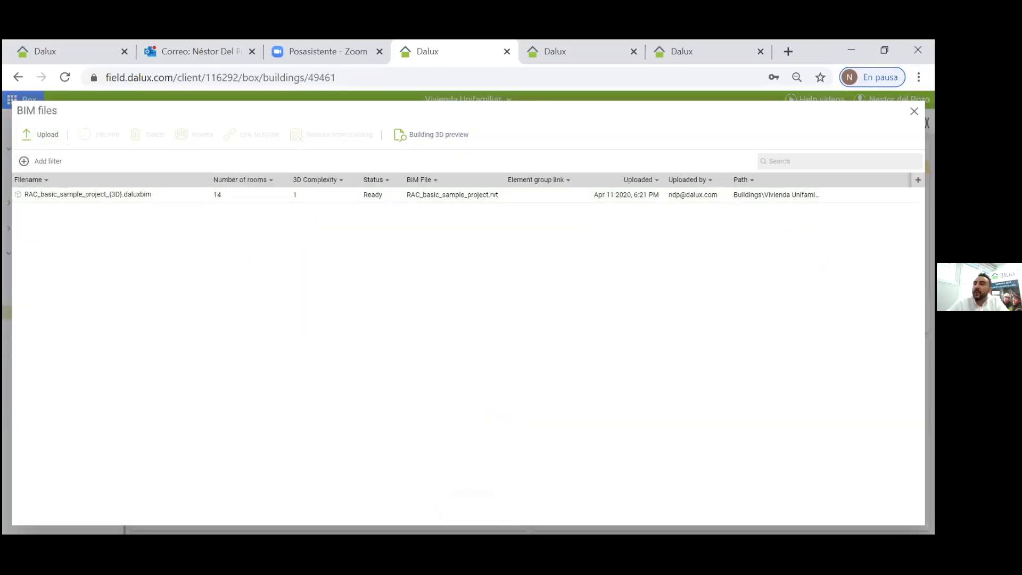
click(914, 111)
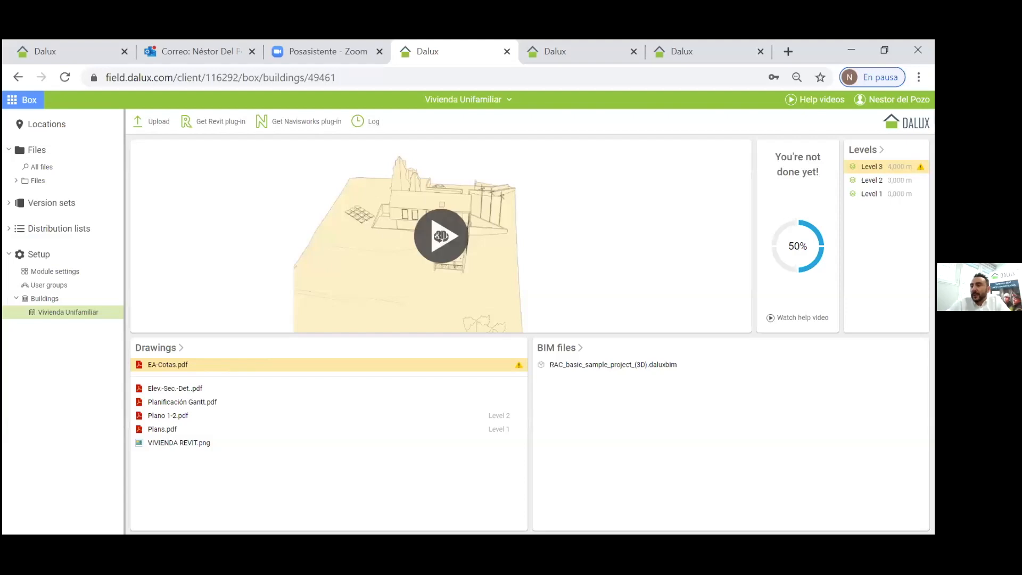
Step: Review the building's levels and the form for adding a custom level, closing both without saving
click(863, 149)
drag(468, 174, 650, 224)
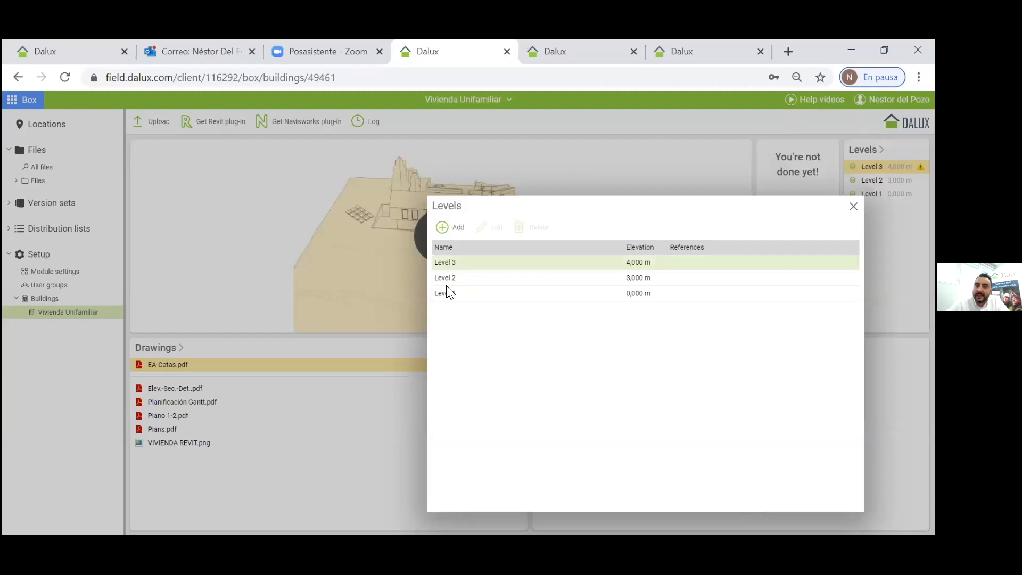
click(449, 262)
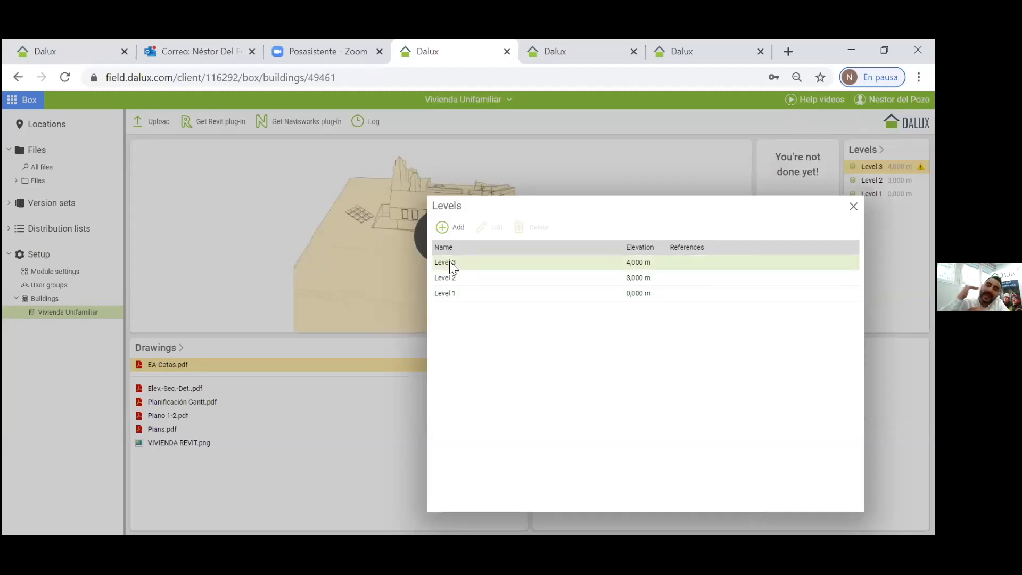
click(449, 229)
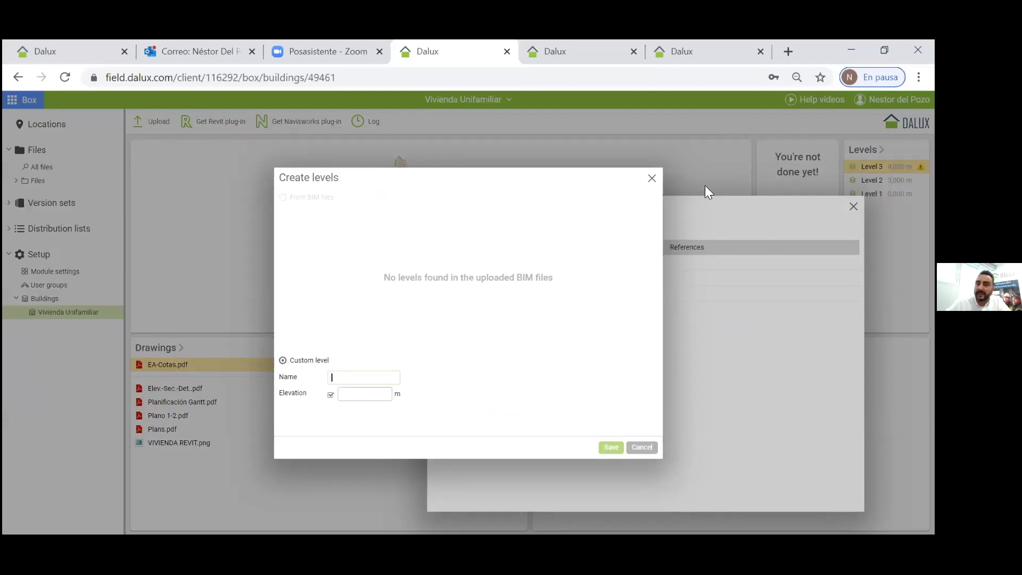
click(653, 178)
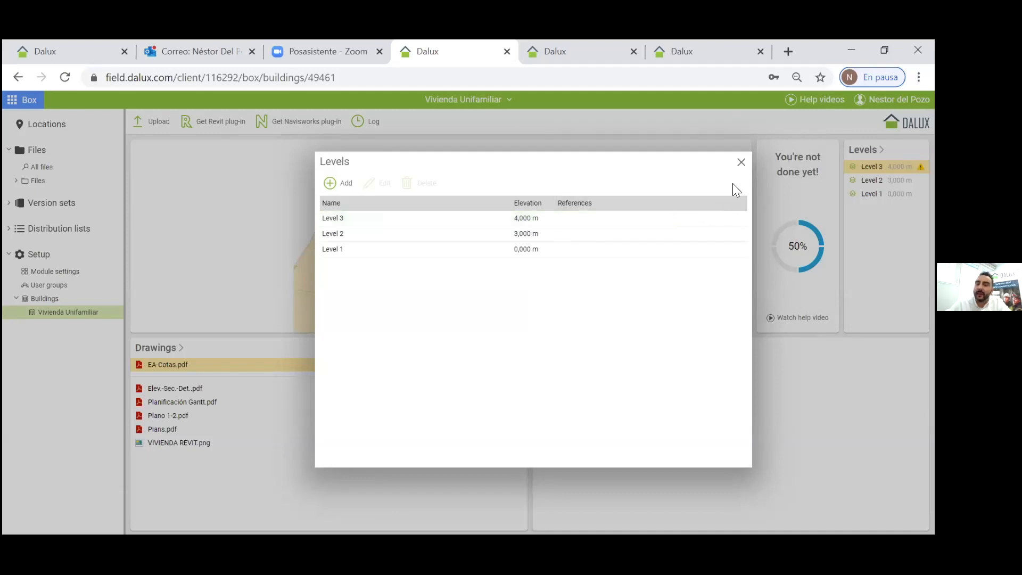
click(740, 163)
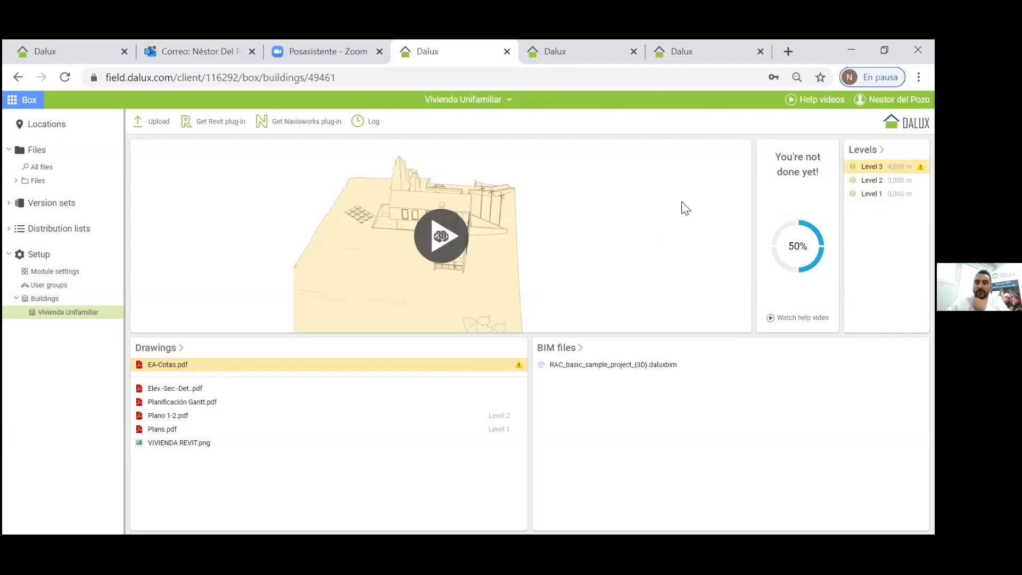
Step: Open the building's 3D model in DaluxBIMViewer and select the blue upper-floor wall
click(444, 239)
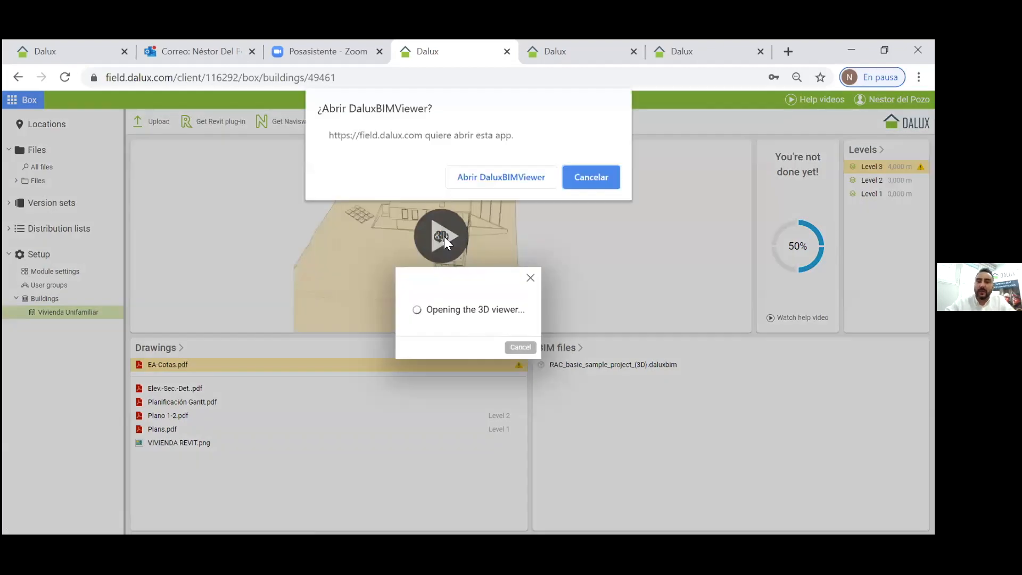
click(483, 180)
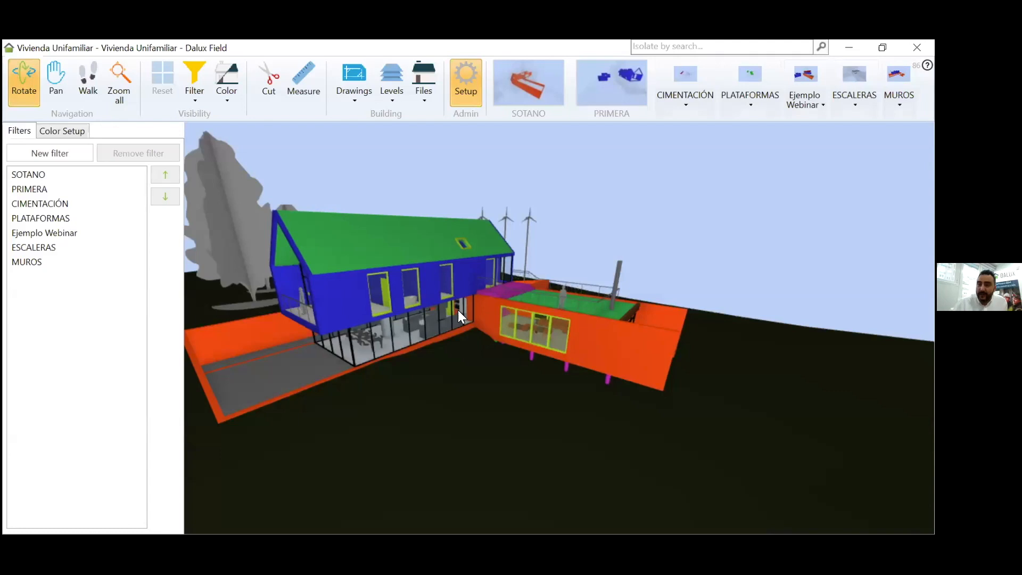
middle_drag(502, 327, 553, 326)
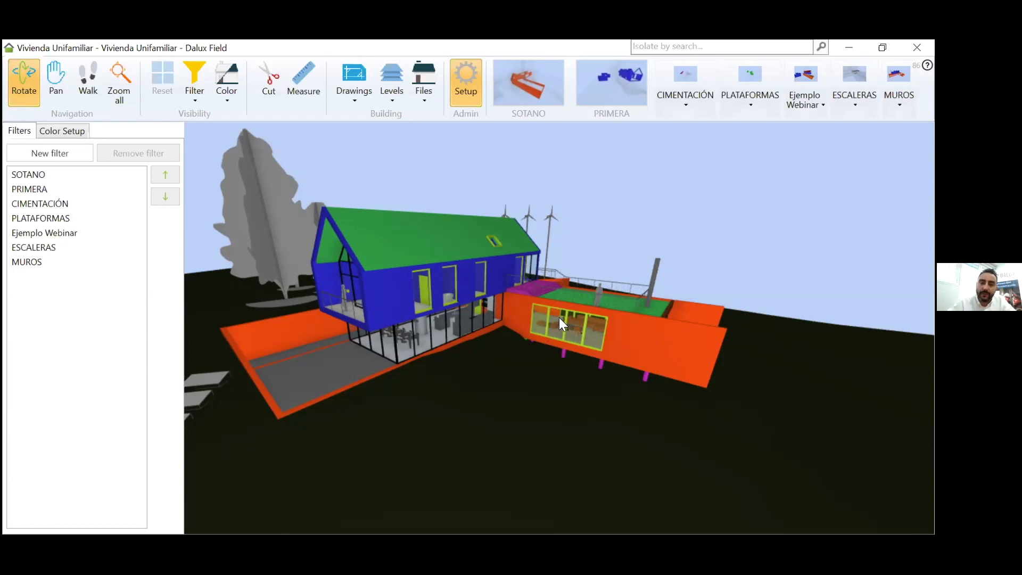
click(395, 305)
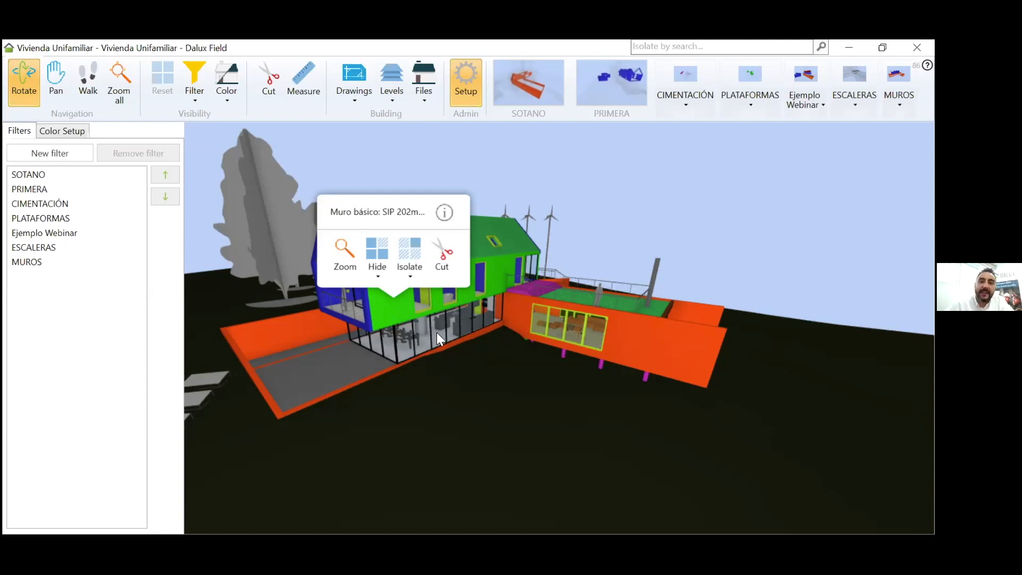
middle_drag(462, 329, 495, 321)
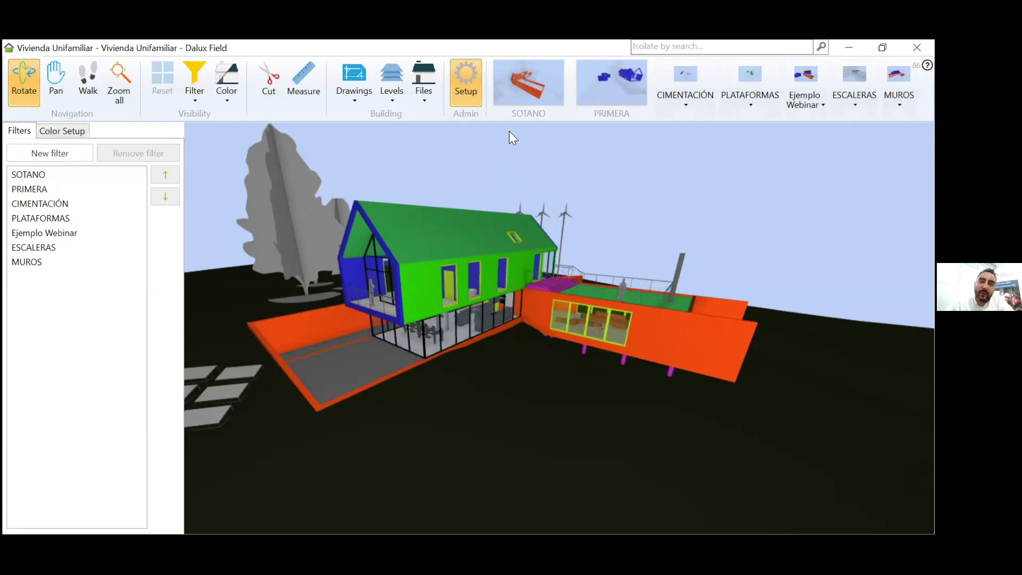
Step: Show the model through the saved filters SOTANO, PRIMERA, CIMENTACIÓN and PLATAFORMAS, one after another
click(522, 100)
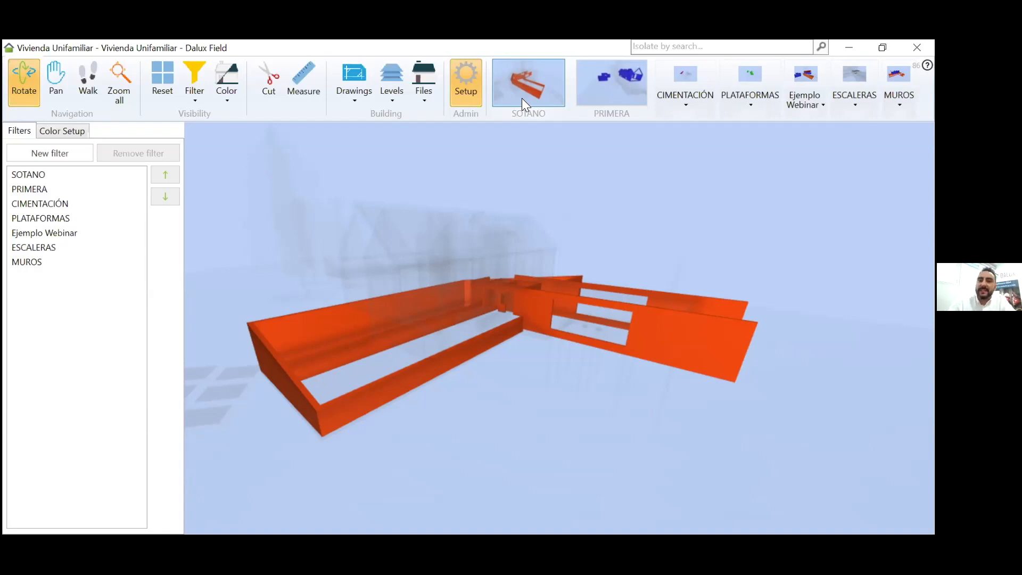
click(611, 87)
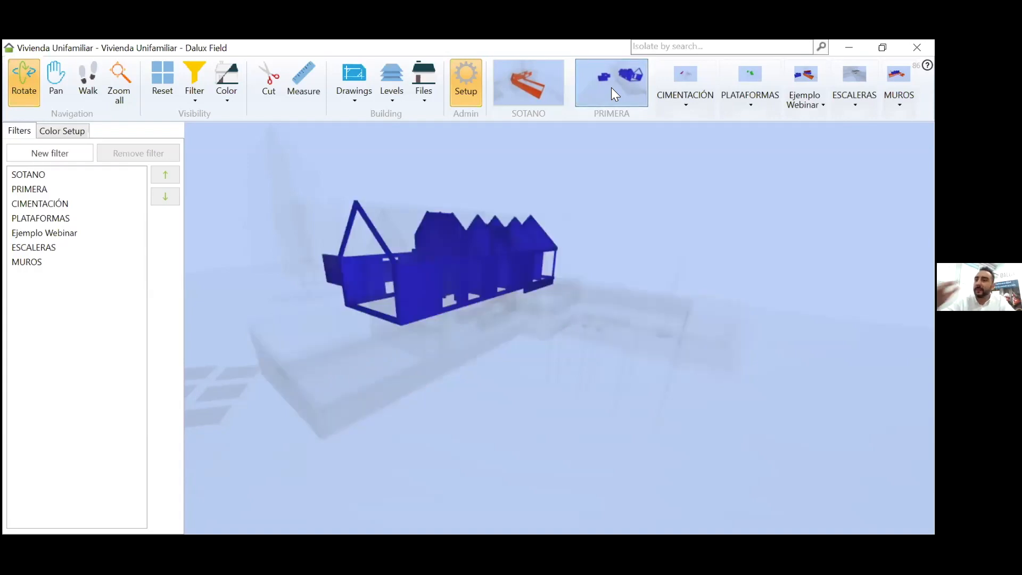
click(695, 76)
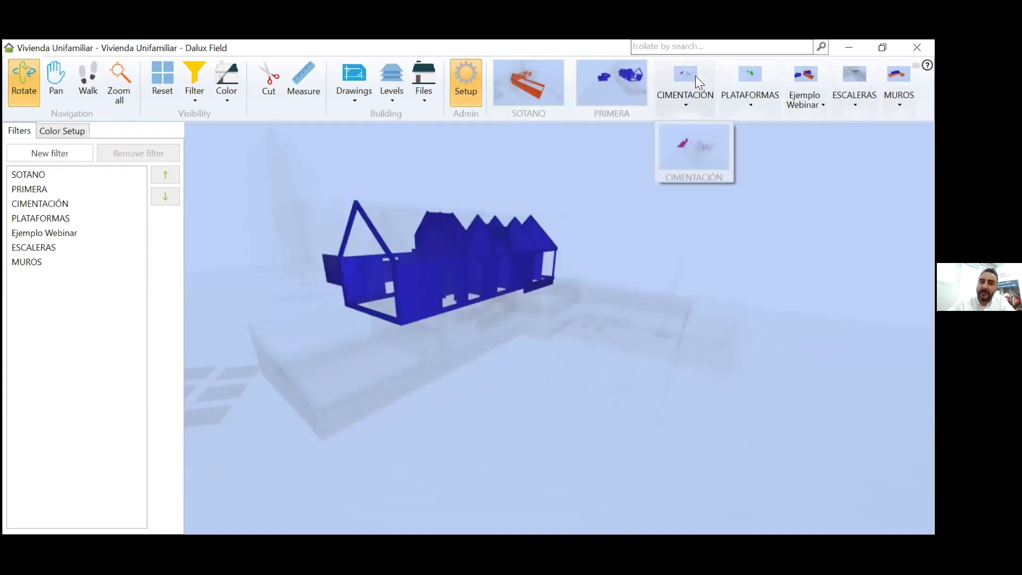
click(685, 140)
click(748, 84)
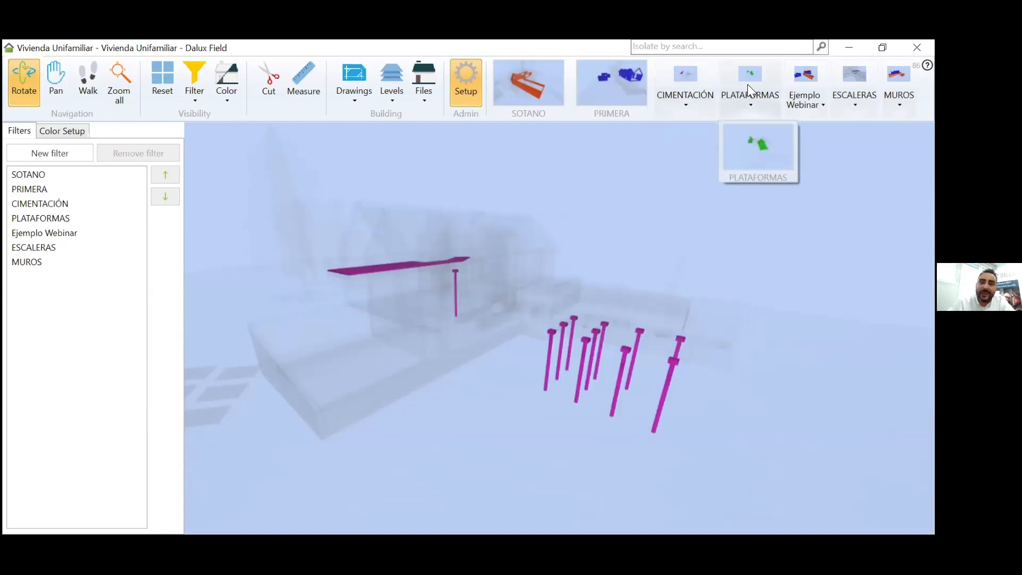
click(761, 148)
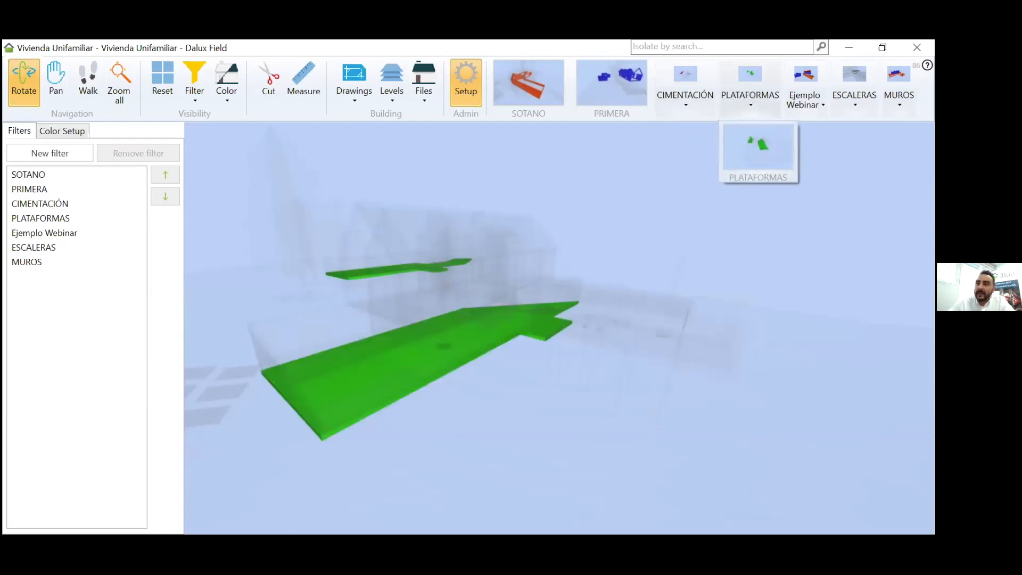
Step: Apply the saved filter Ejemplo Webinar and examine the filtered house up close from its terrace
click(810, 87)
click(824, 146)
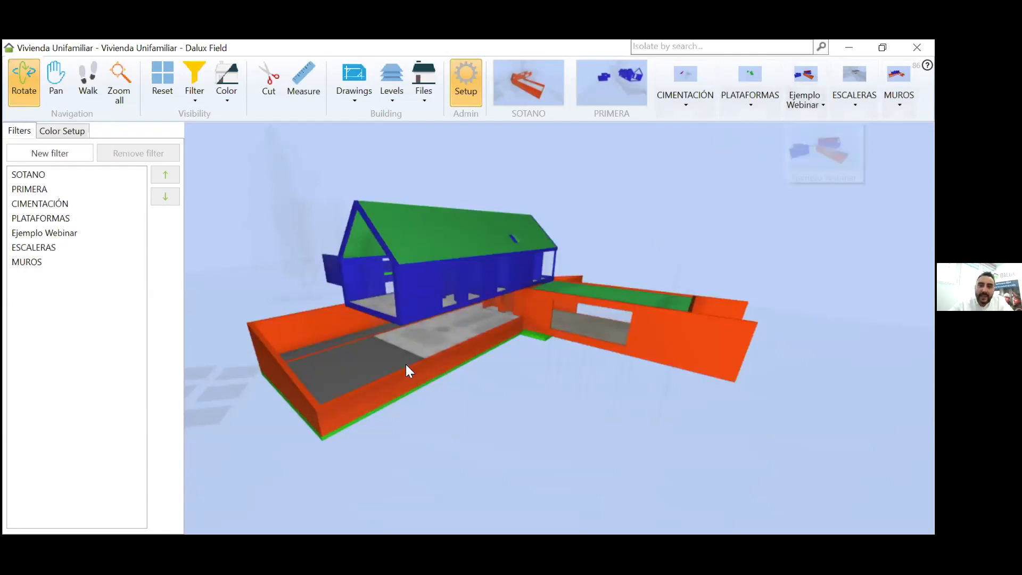
scroll(409, 351, up, 10)
drag(412, 345, 461, 364)
scroll(457, 357, up, 2)
middle_drag(486, 334, 548, 348)
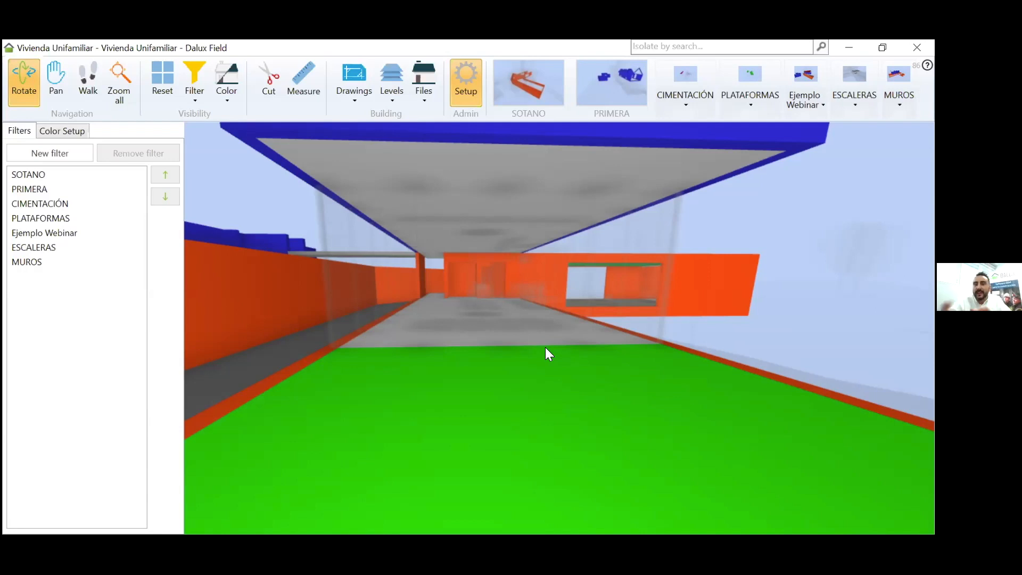
Step: Look at the new filter form, cancel it, and display the model's color setup list
click(43, 155)
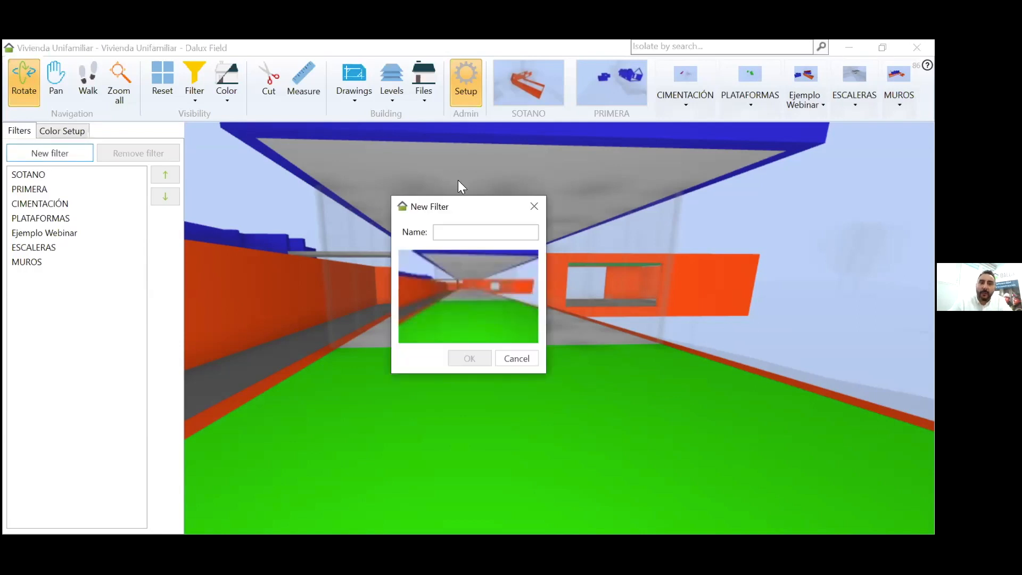
key(Escape)
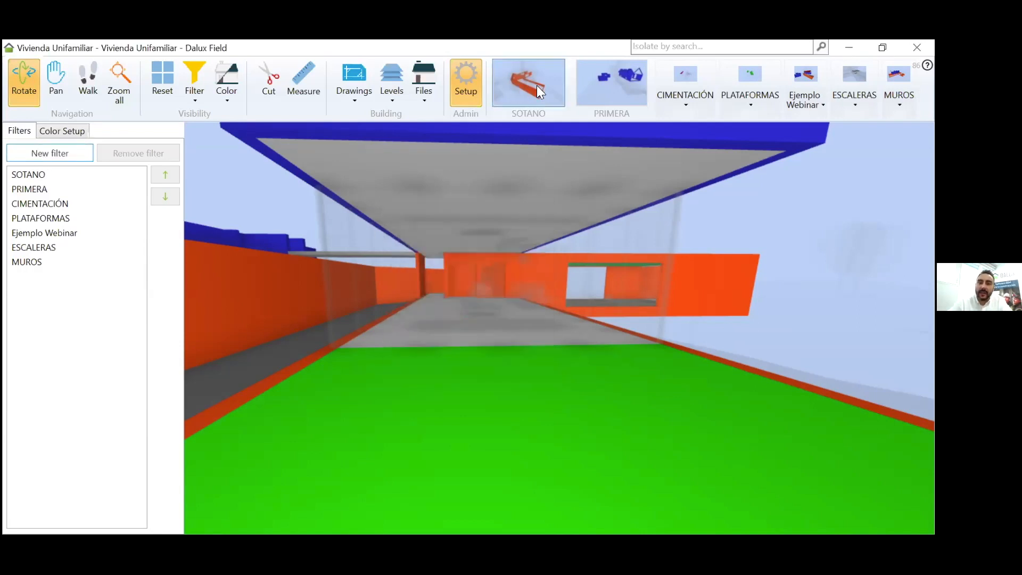
click(67, 130)
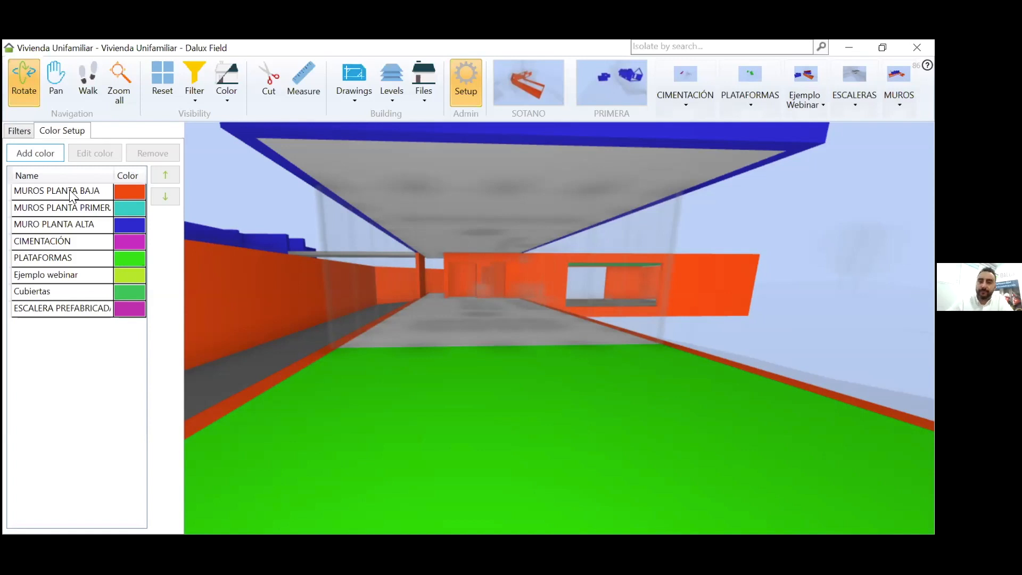
Step: Reset the model's visibility to show all building elements and view the house from outside
drag(590, 318, 413, 223)
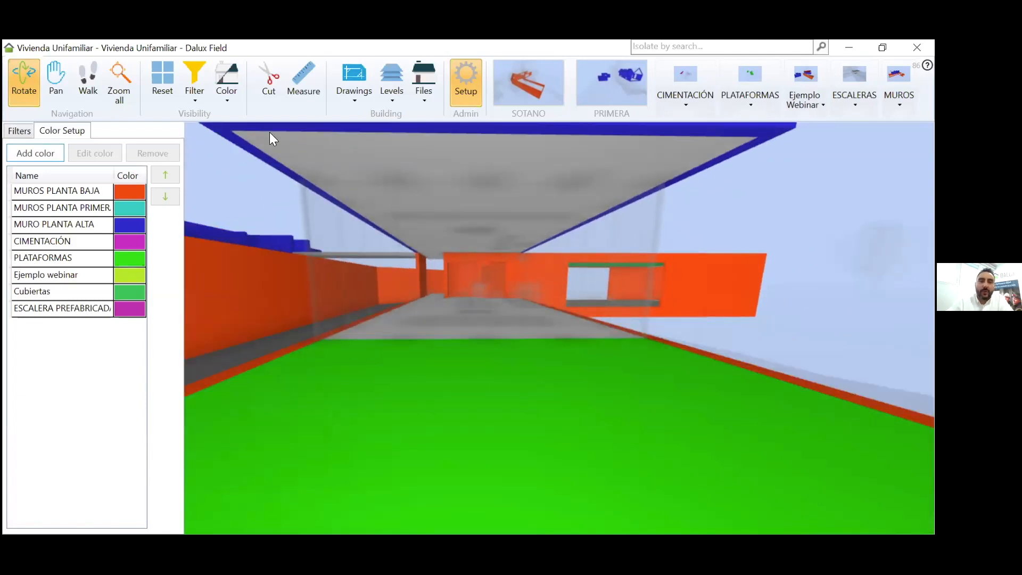
click(159, 85)
drag(353, 206, 454, 335)
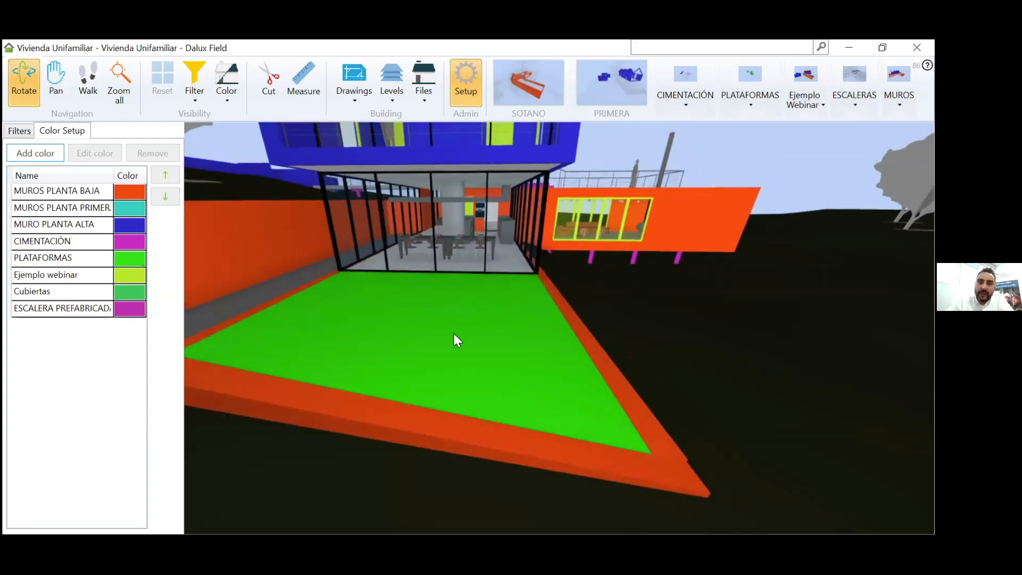
Step: Start an advanced visibility filter for the model with an Isolate rule on the Category property
click(200, 101)
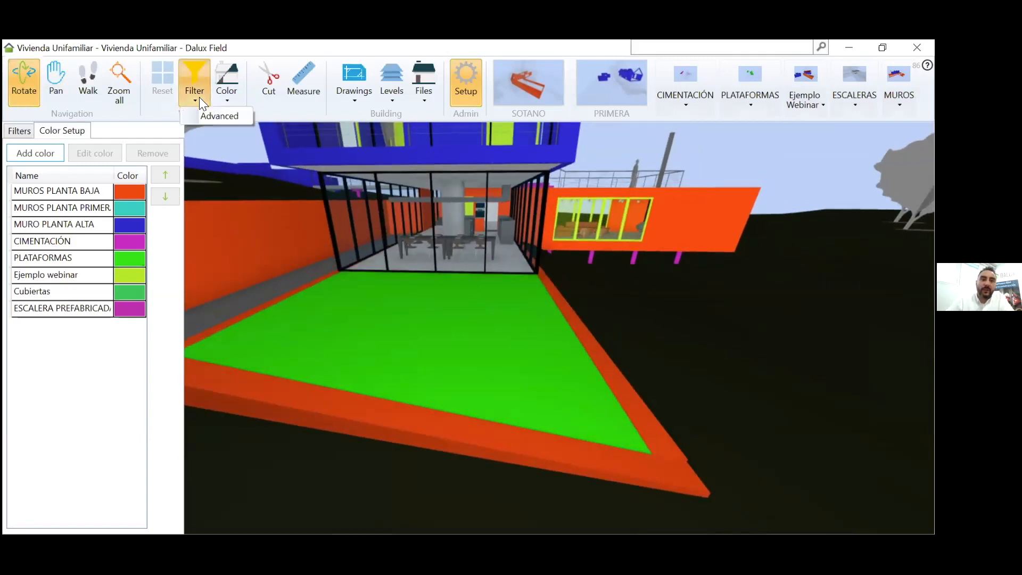
click(219, 116)
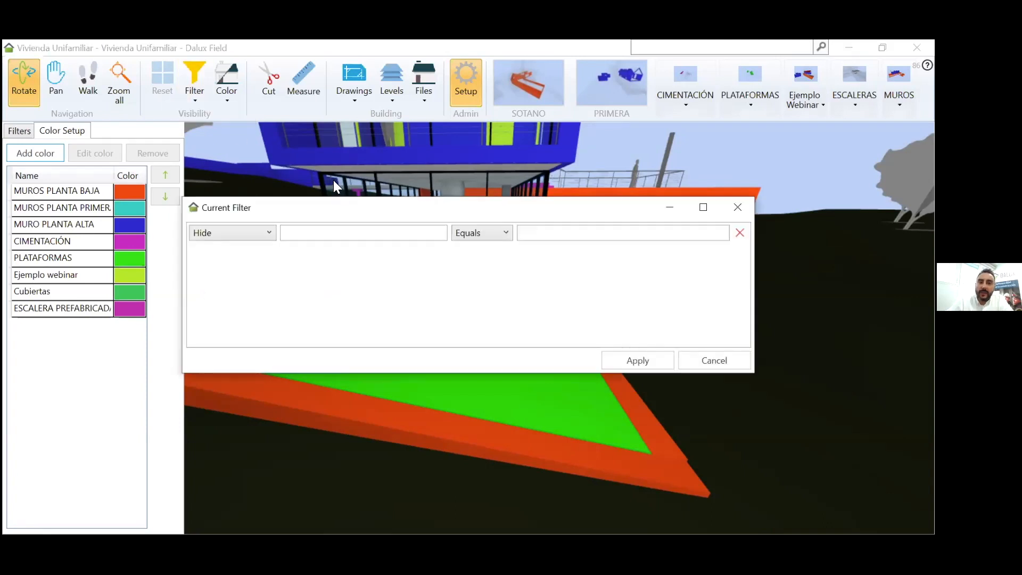
drag(379, 215, 456, 240)
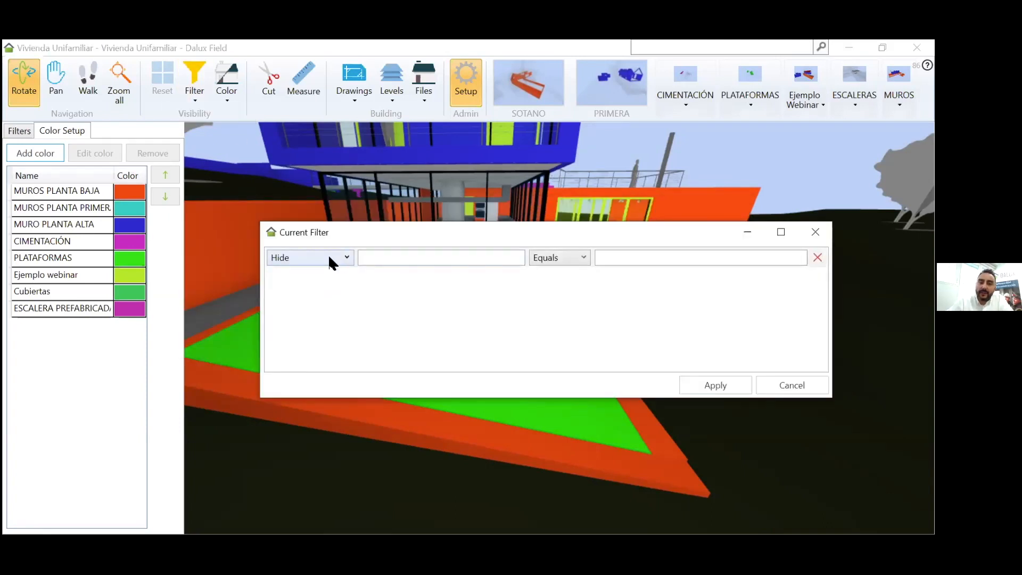
click(329, 259)
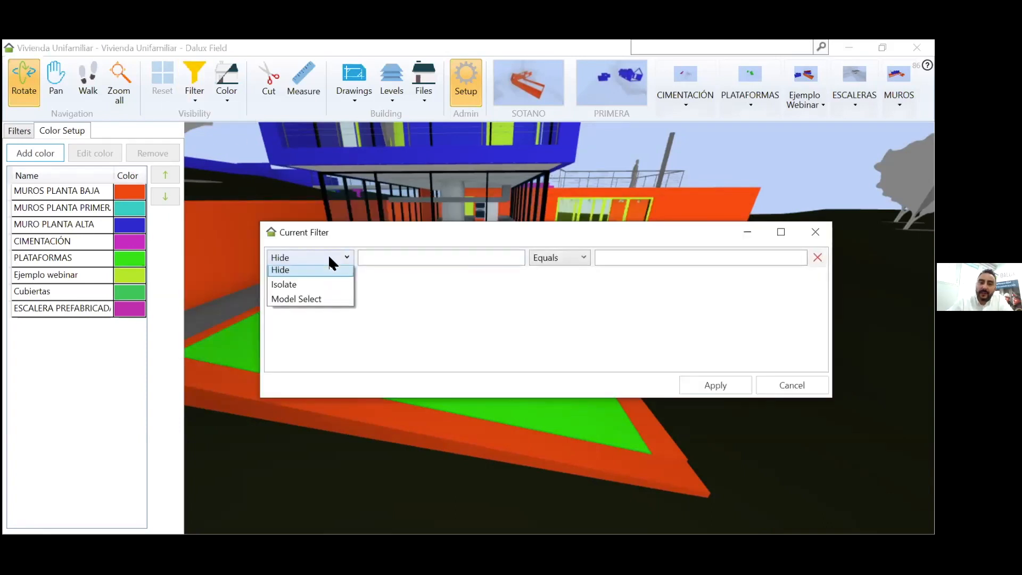
click(313, 289)
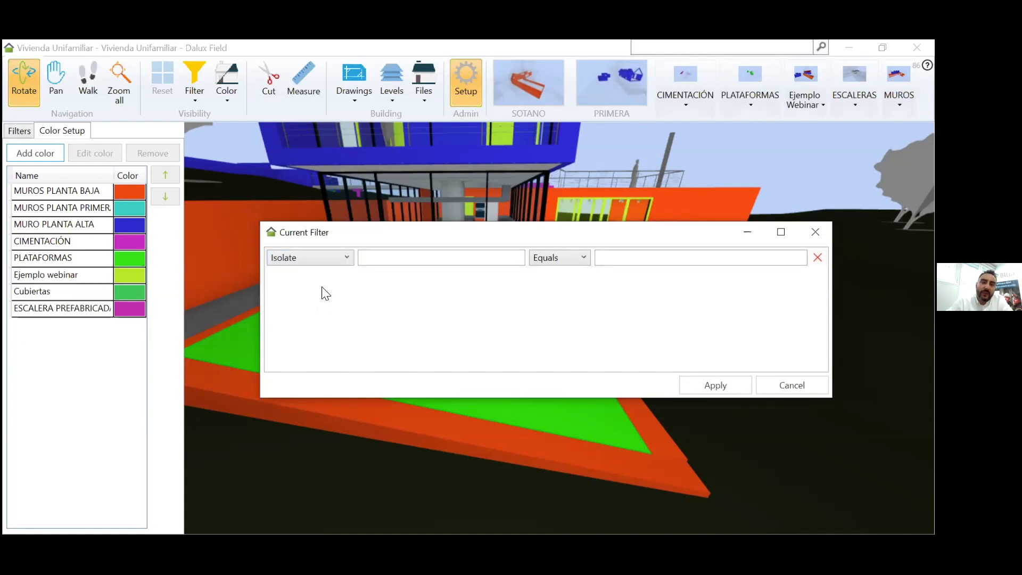
click(393, 259)
text(Category)
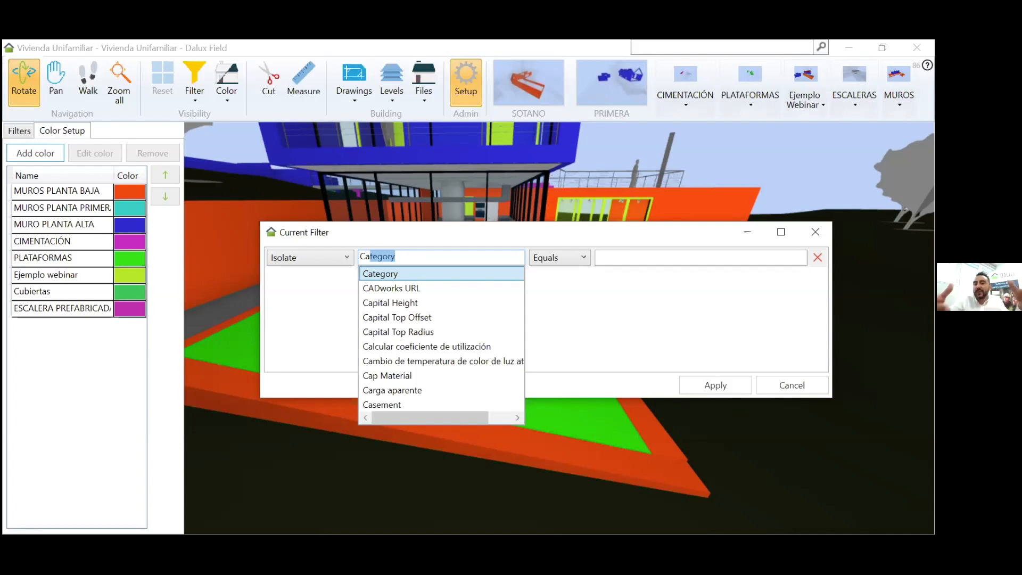
click(389, 273)
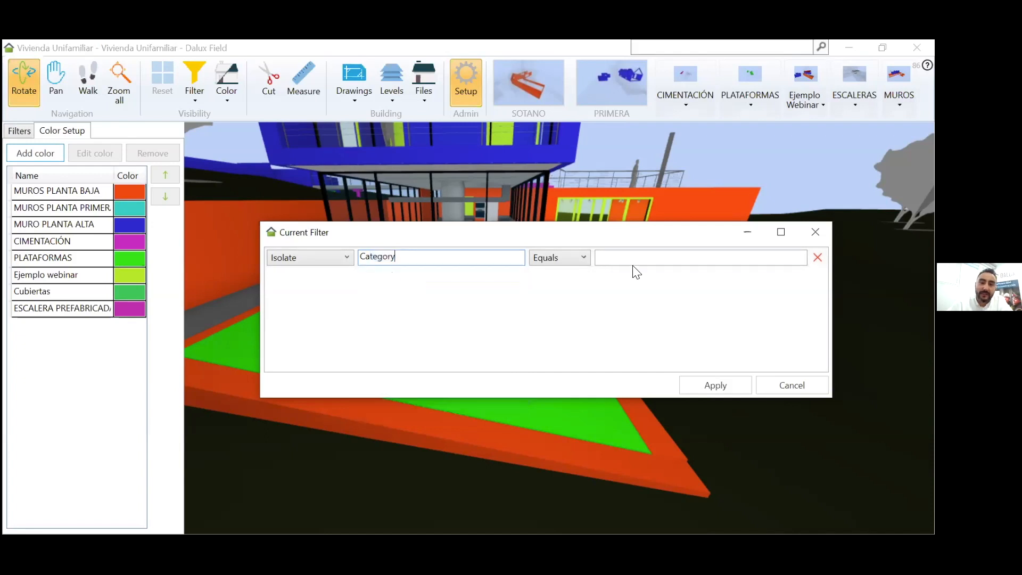
Step: Complete the Isolate rule so that Category equals Mobiliario and apply the filter to the model
click(559, 256)
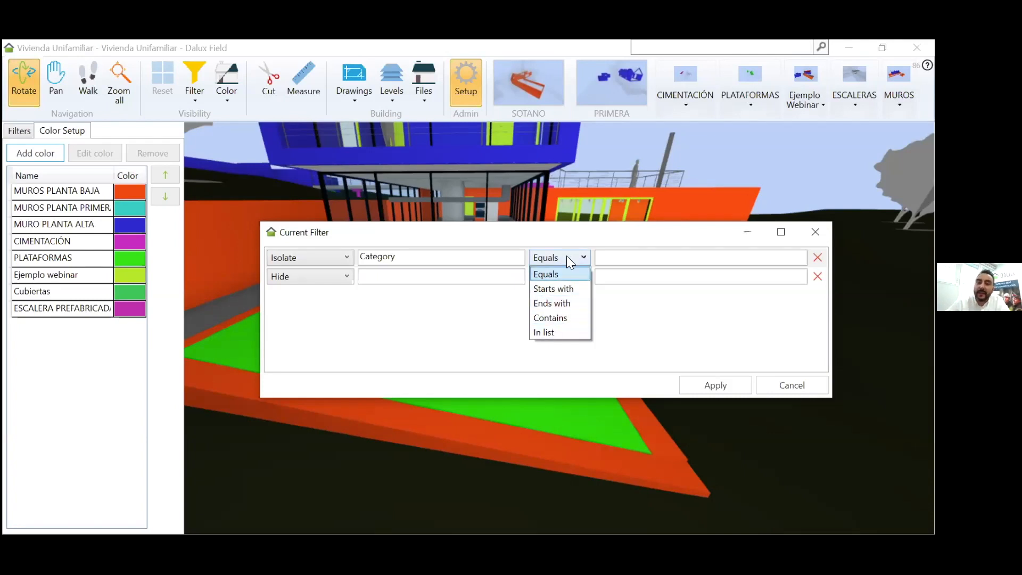
click(630, 254)
text(w)
key(BackSpace)
text(Mobiliario)
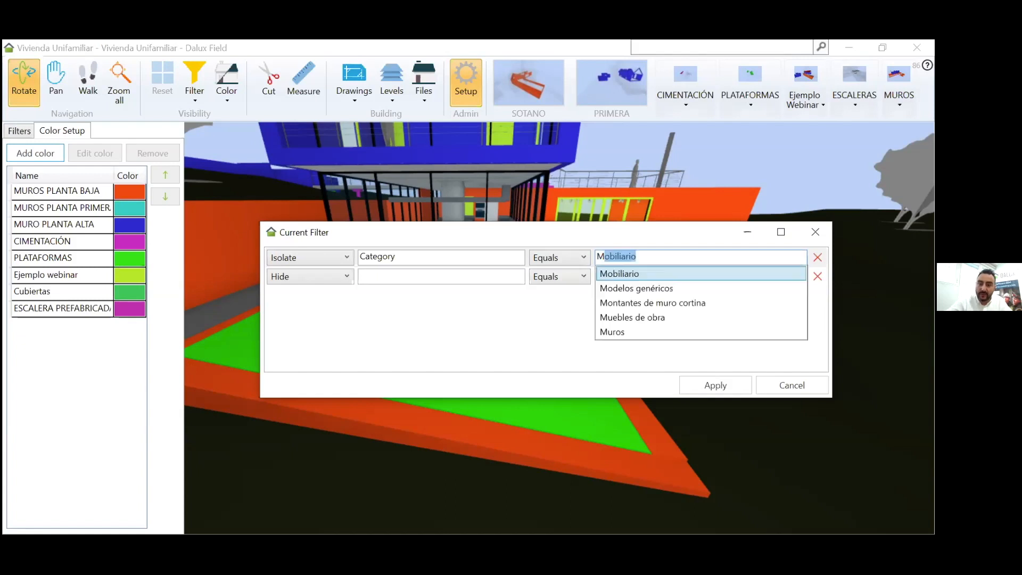
click(632, 270)
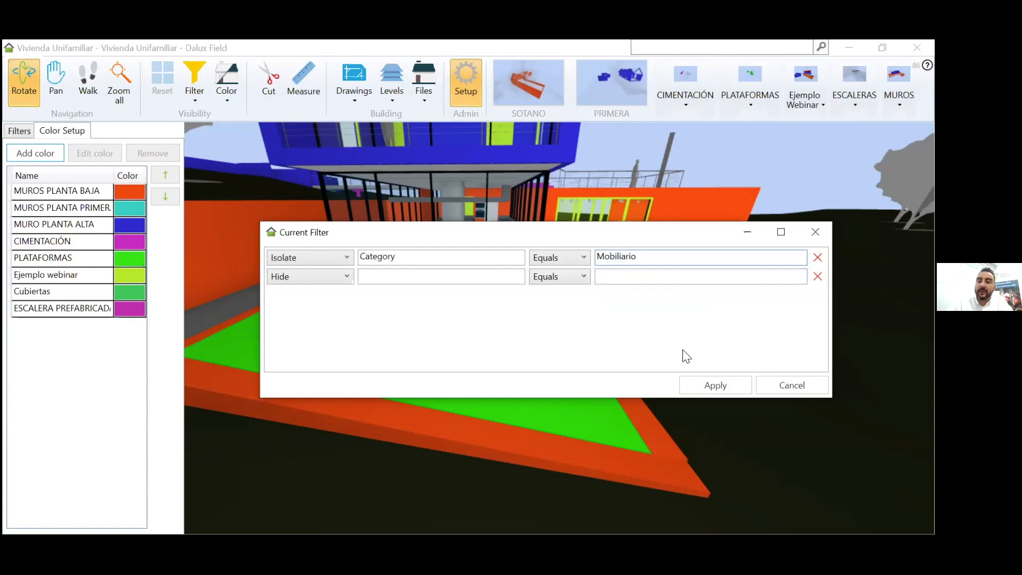
click(710, 385)
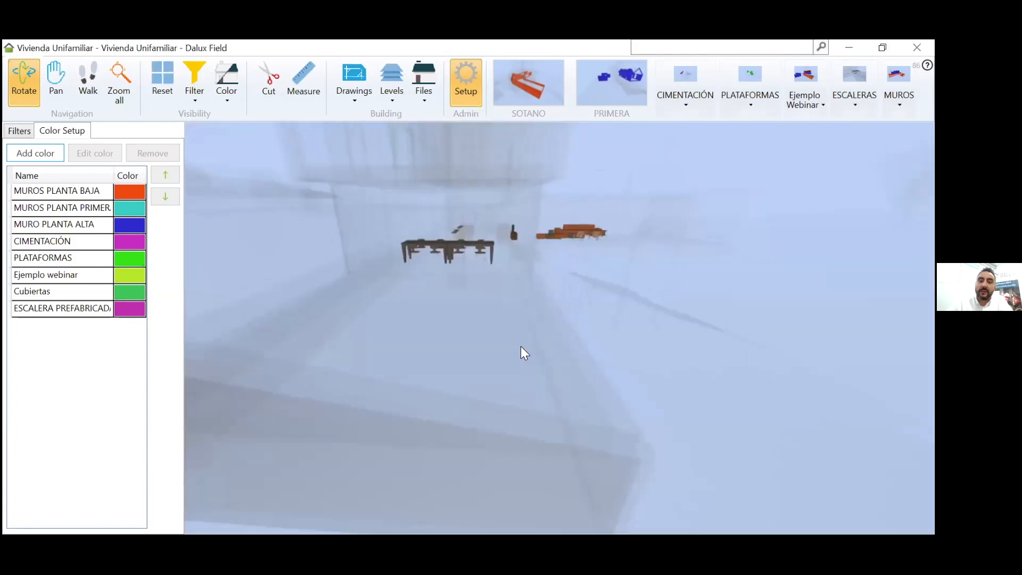
Step: Save the isolated furniture view as a filter named Mobiliario and try switching to the MUROS filter and back
drag(520, 346, 743, 295)
middle_drag(479, 304, 446, 302)
drag(447, 303, 486, 322)
mouse_move(568, 254)
mouse_down()
mouse_move(522, 287)
mouse_move(570, 268)
mouse_up()
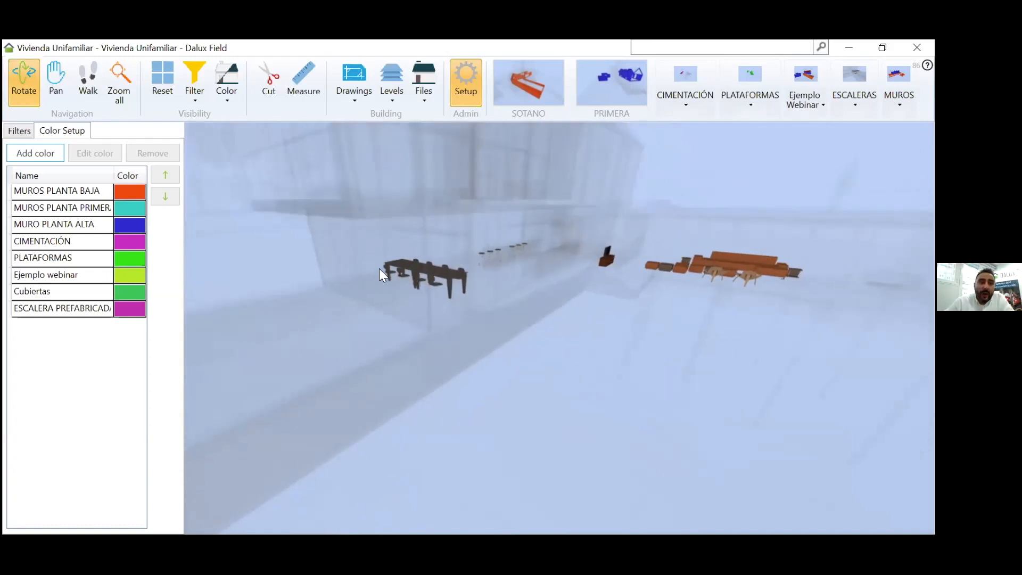
click(16, 131)
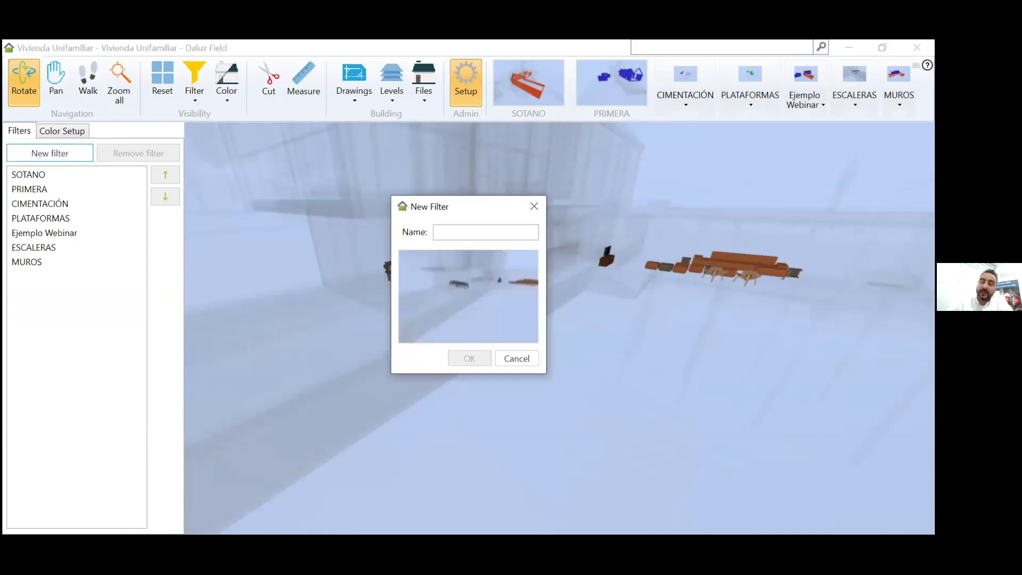
click(486, 232)
text(Mobiliario)
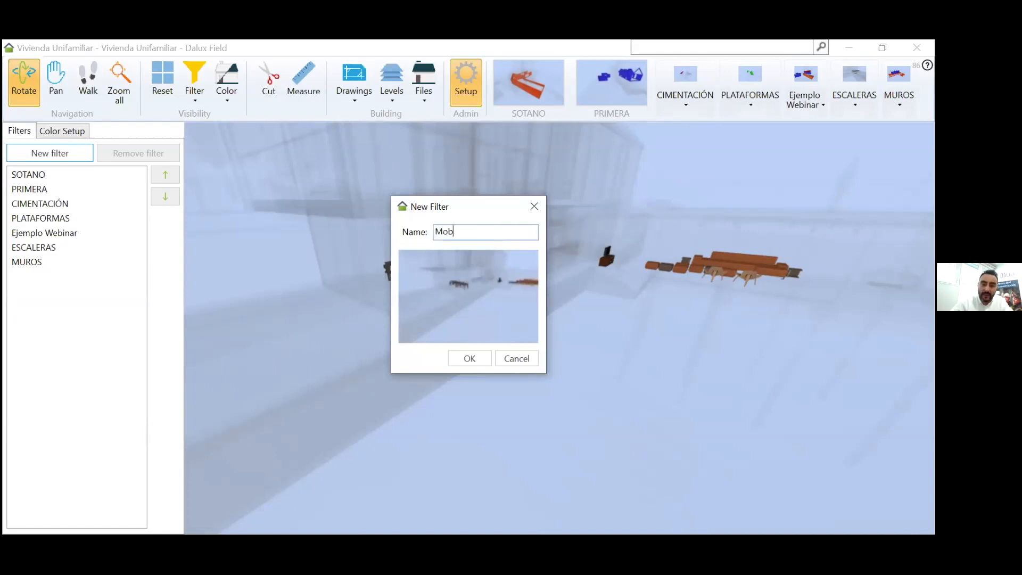
click(470, 358)
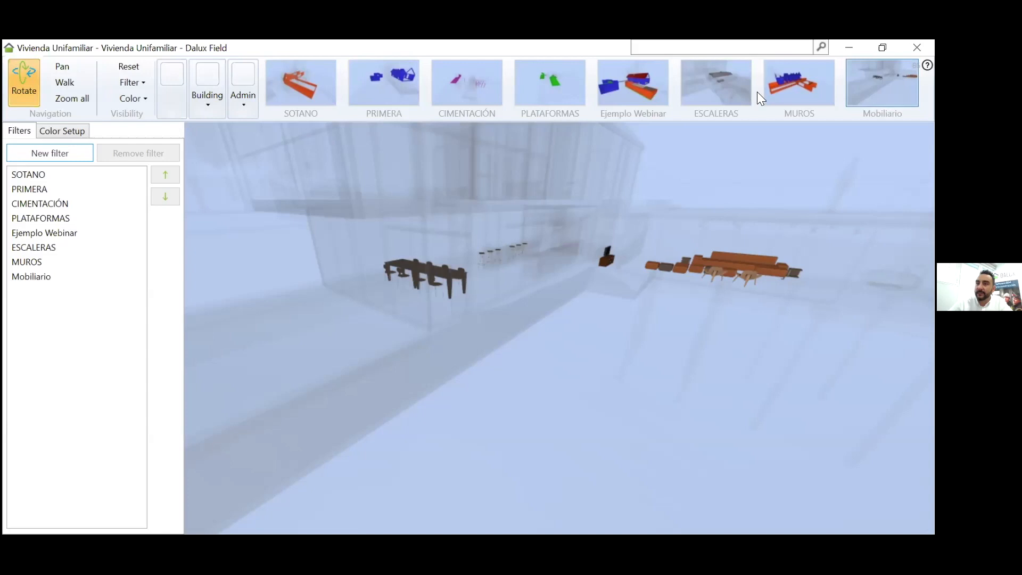
click(778, 84)
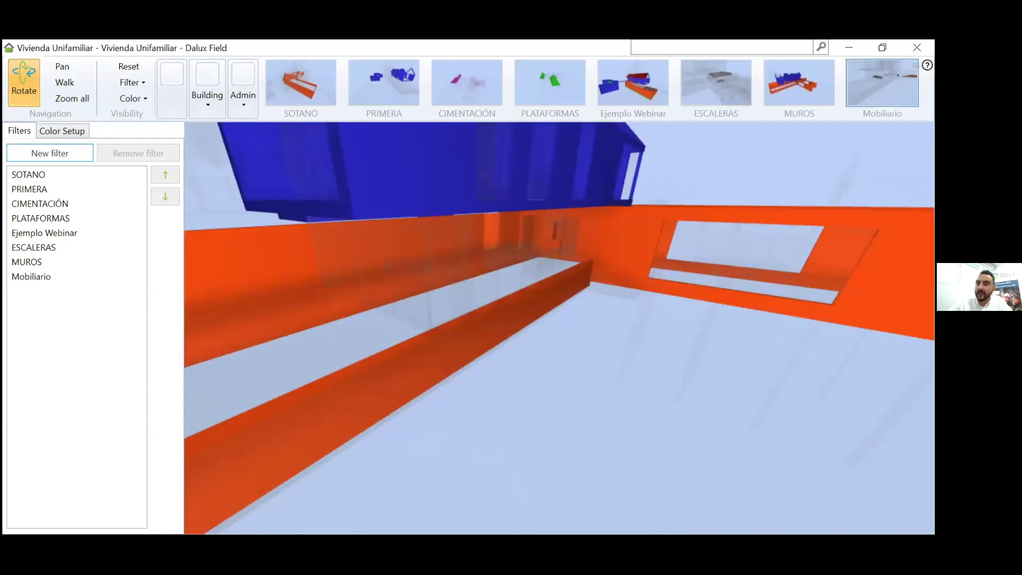
click(882, 84)
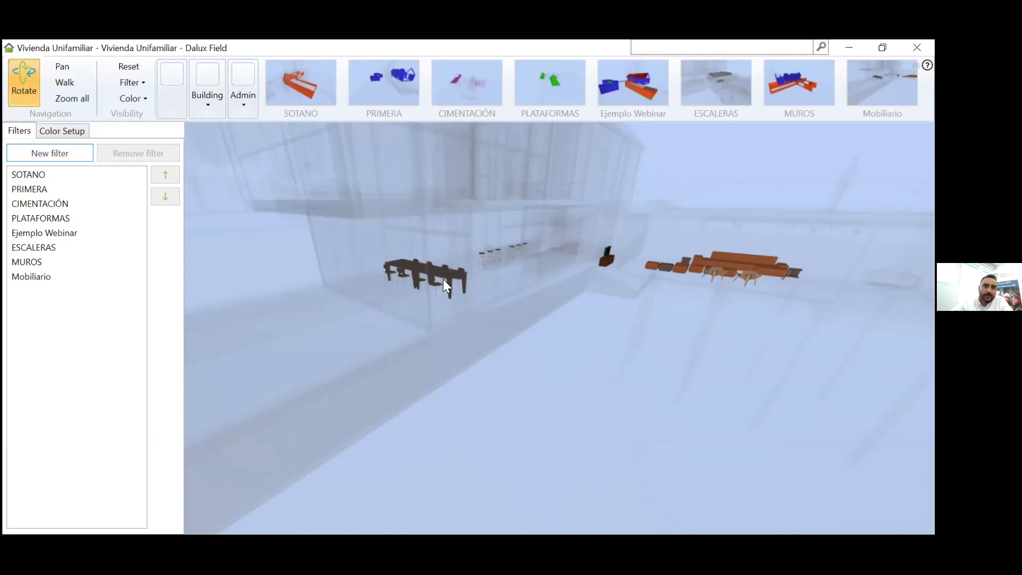
Step: Start a new color setup entry named Mobiliario and give it the blue color #0B54D1
click(71, 131)
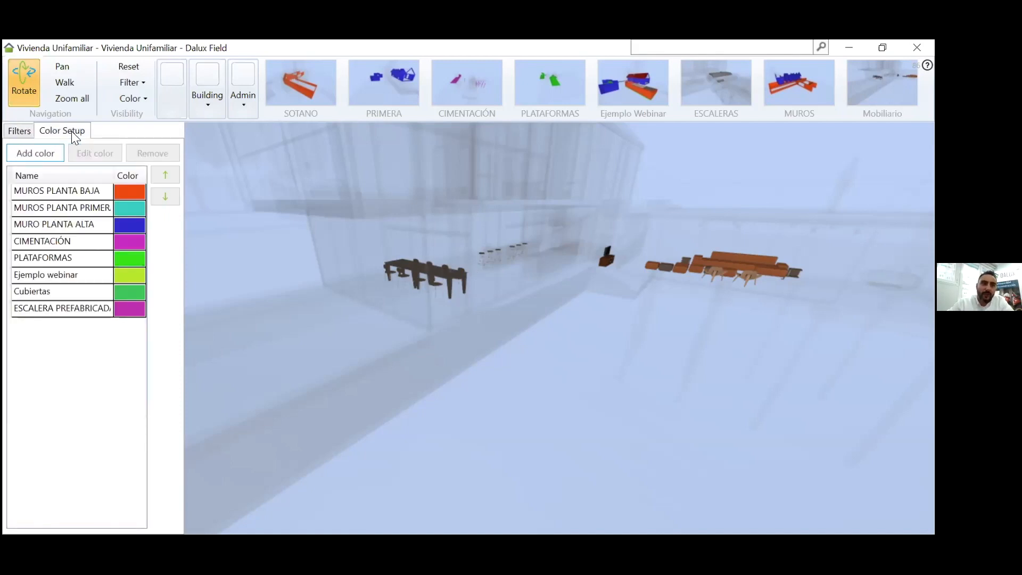
click(48, 155)
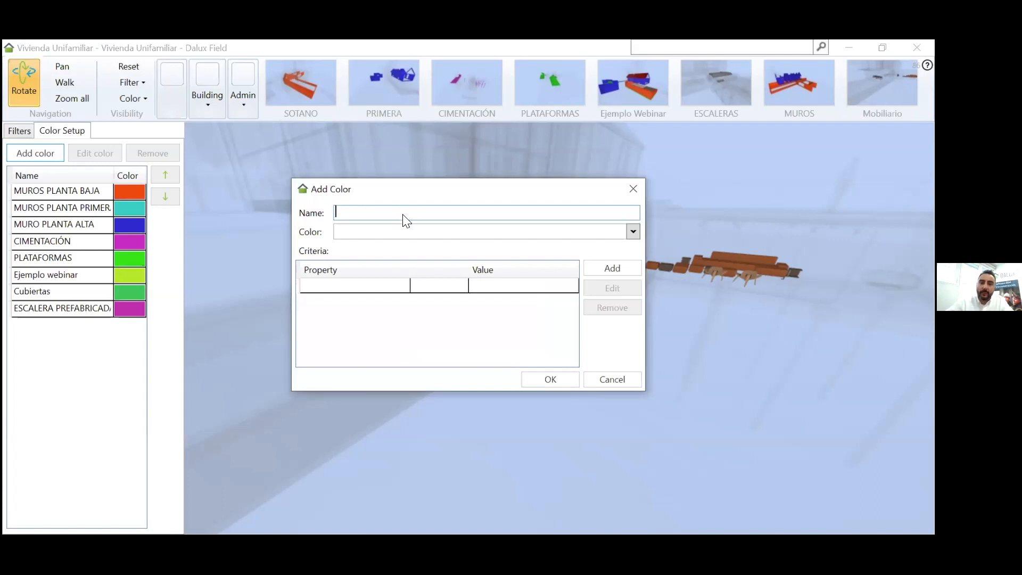
text(Mobiliario)
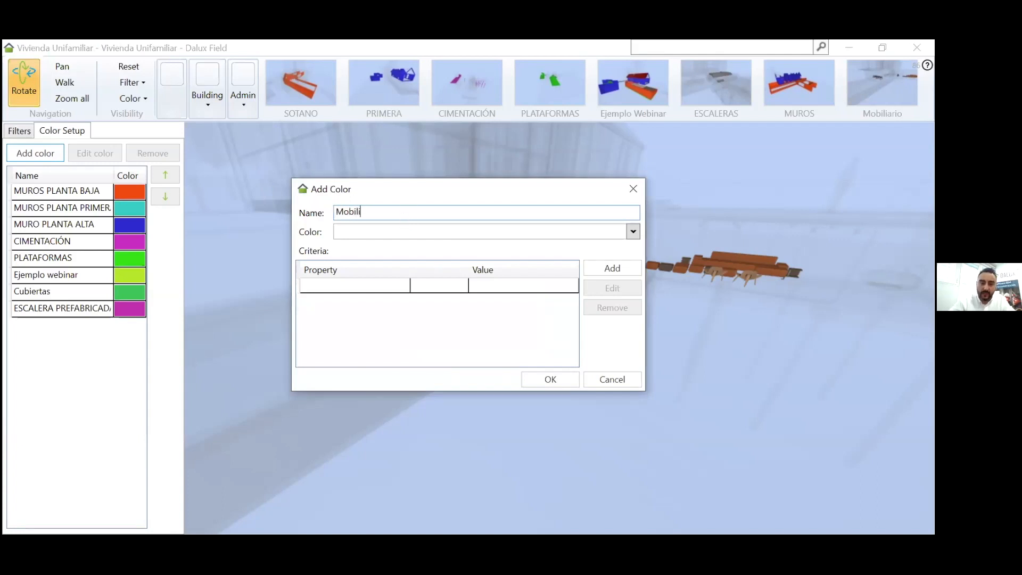
click(450, 232)
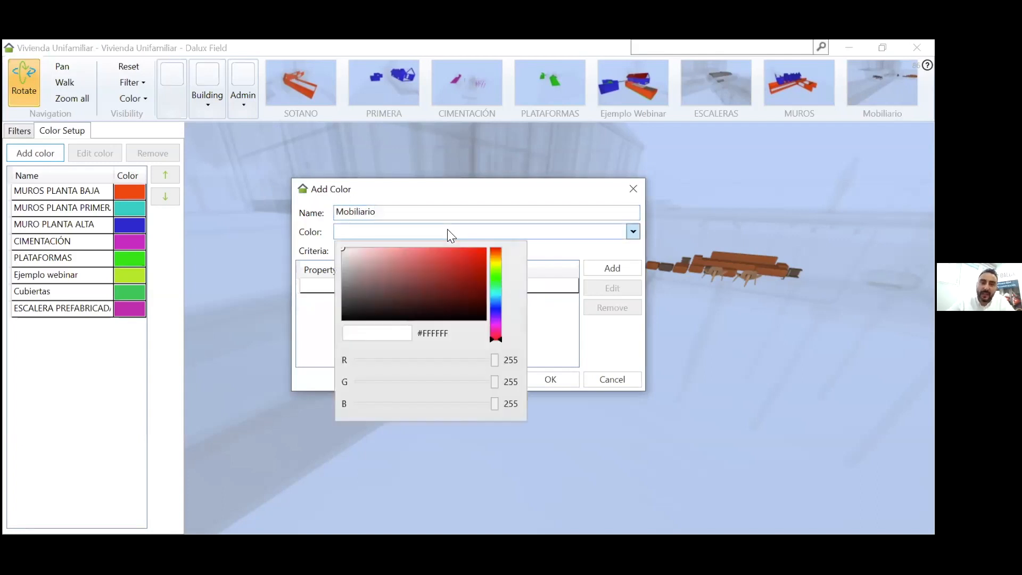
click(493, 299)
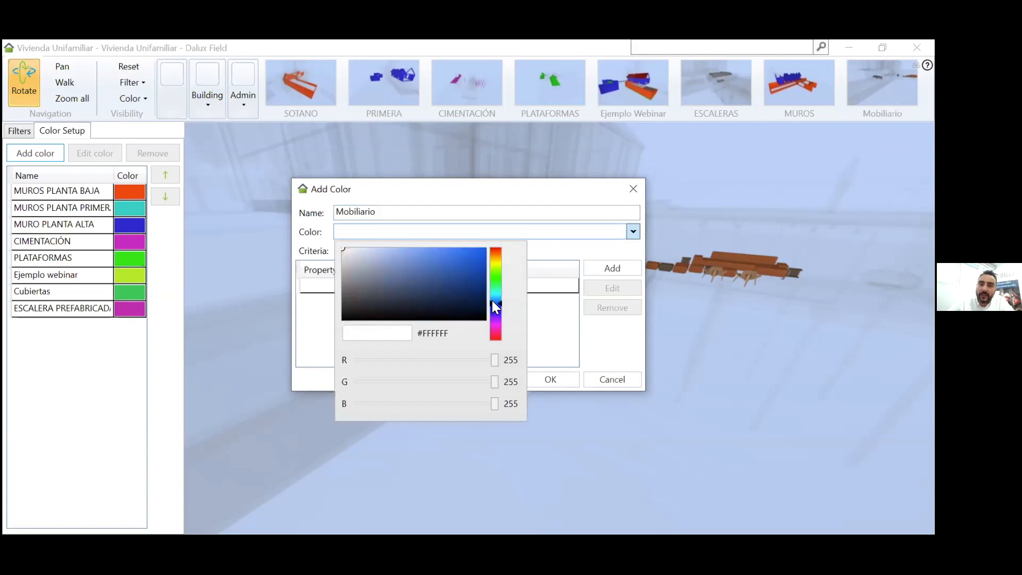
click(479, 261)
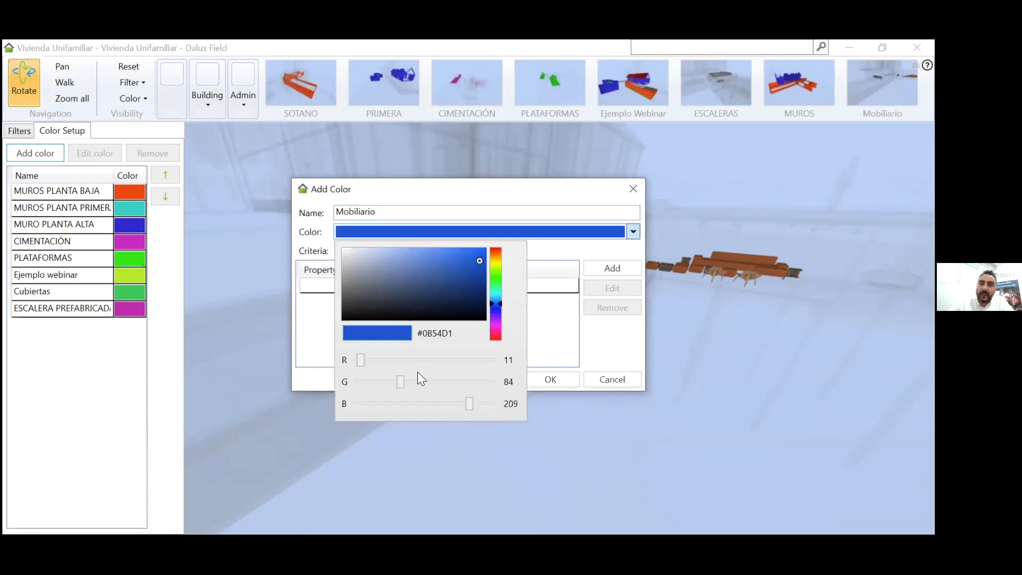
Step: Set the Mobiliario color's criterion to Category equals Mobiliario and save the color
click(554, 261)
click(342, 283)
click(341, 283)
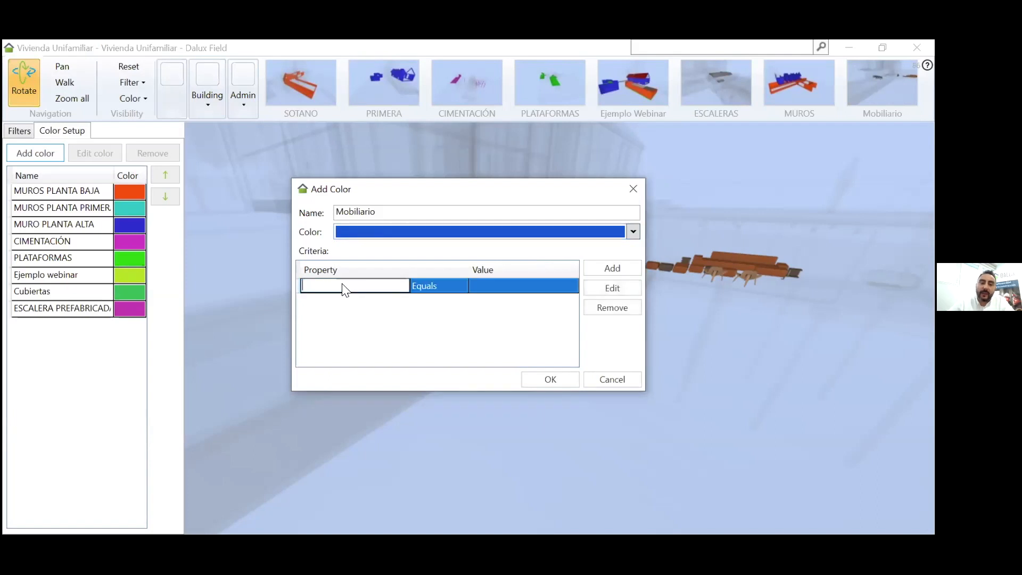
text(C)
click(344, 298)
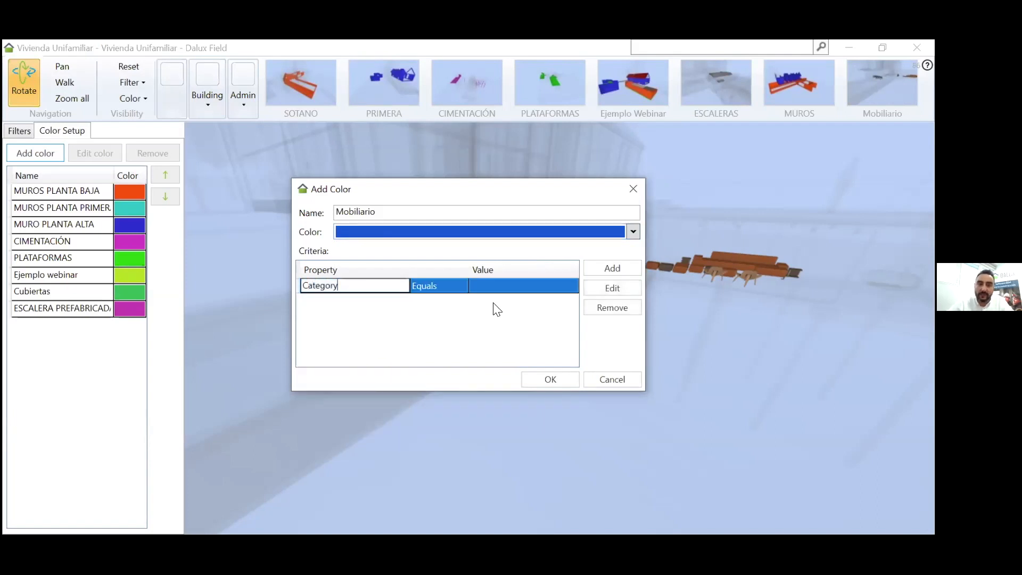
click(513, 285)
click(513, 285)
click(513, 286)
text(Mobiliario)
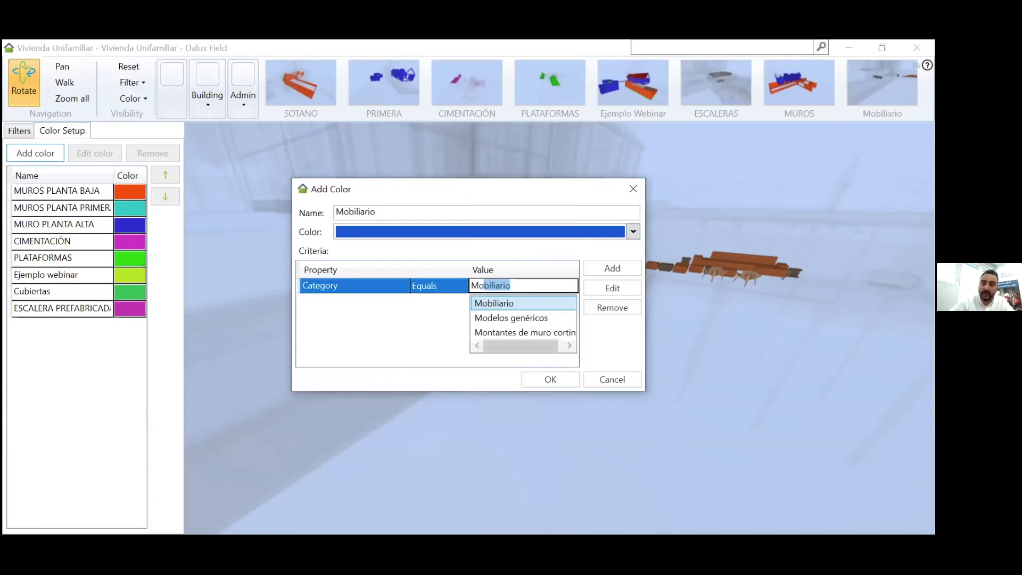
key(Return)
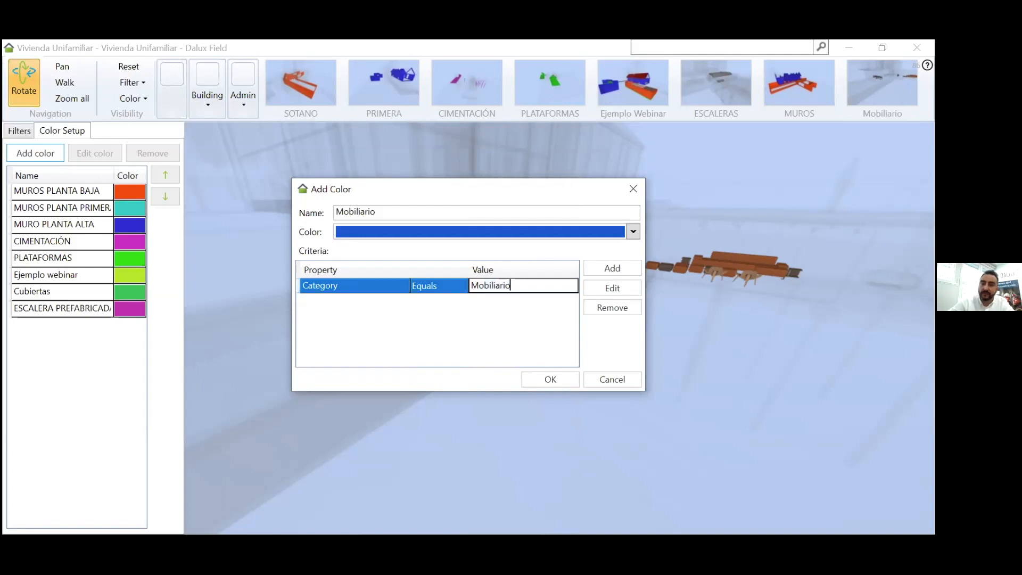
click(549, 380)
Step: Examine the recolored furniture, briefly show the SOTANO filter, and reset the visibility to show the whole building
drag(735, 255, 471, 285)
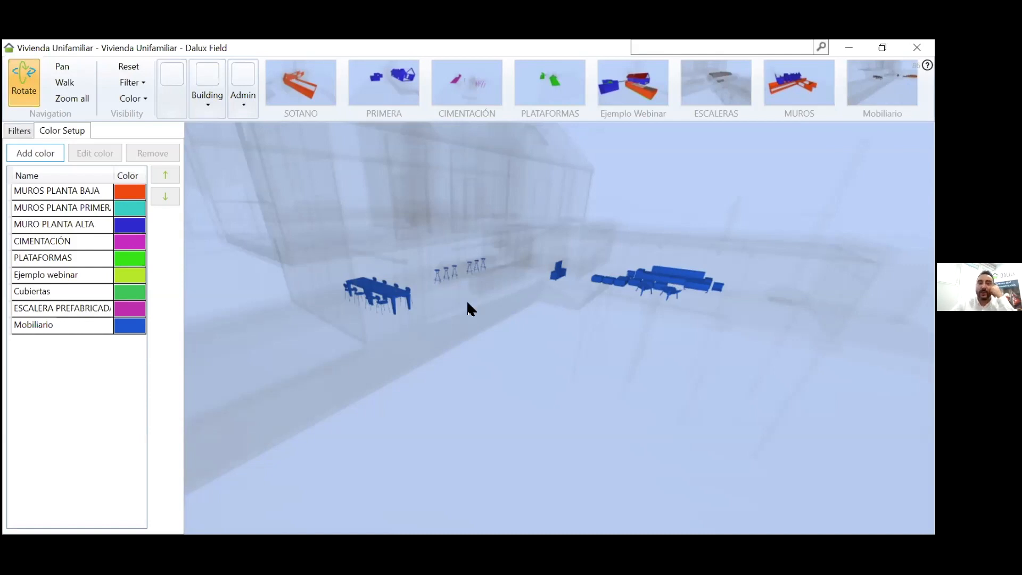
scroll(426, 292, down, 2)
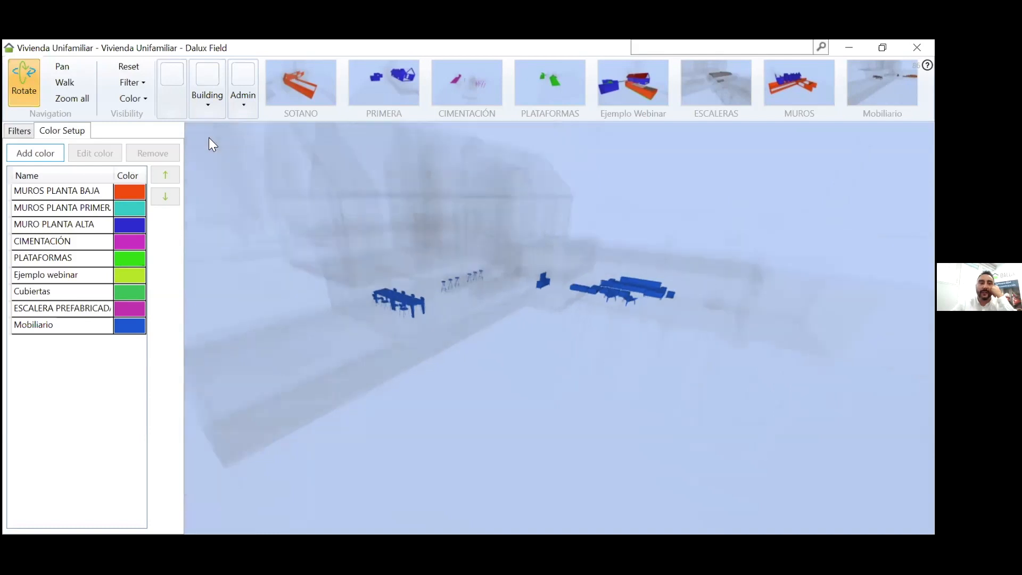
click(267, 101)
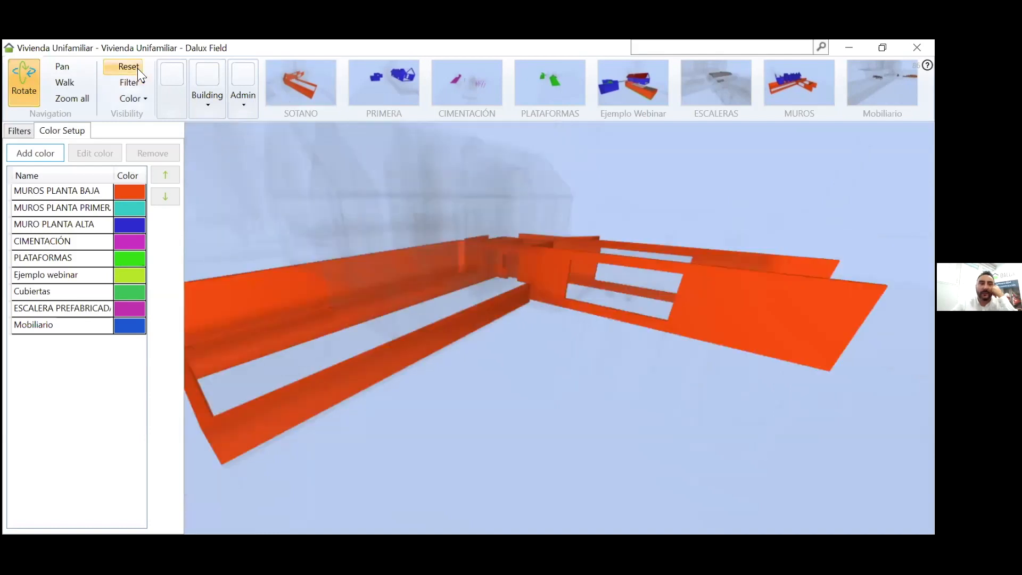
click(138, 67)
scroll(519, 270, down, 5)
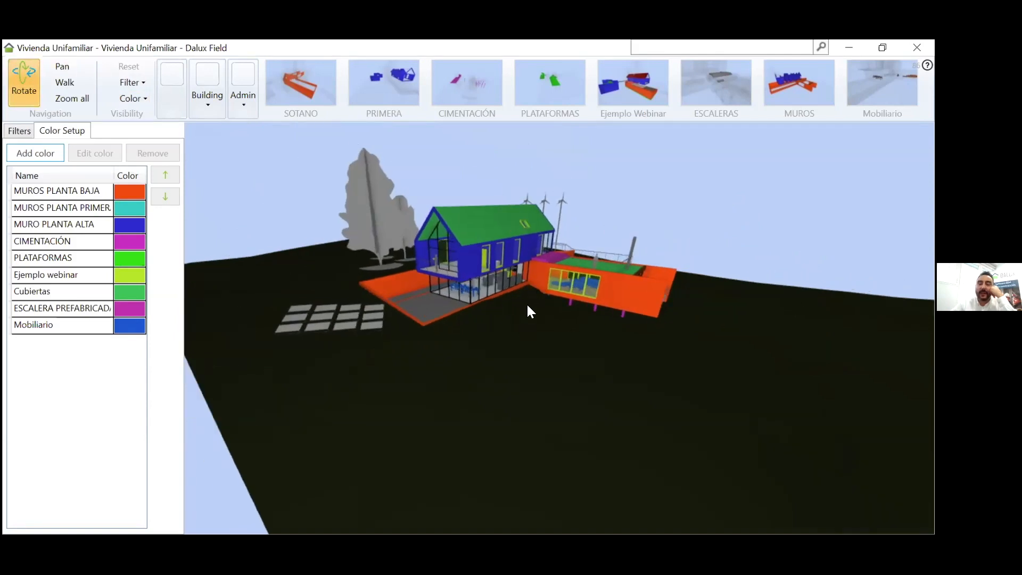
Step: Select the upper floor's long side wall and examine its list of properties
click(466, 259)
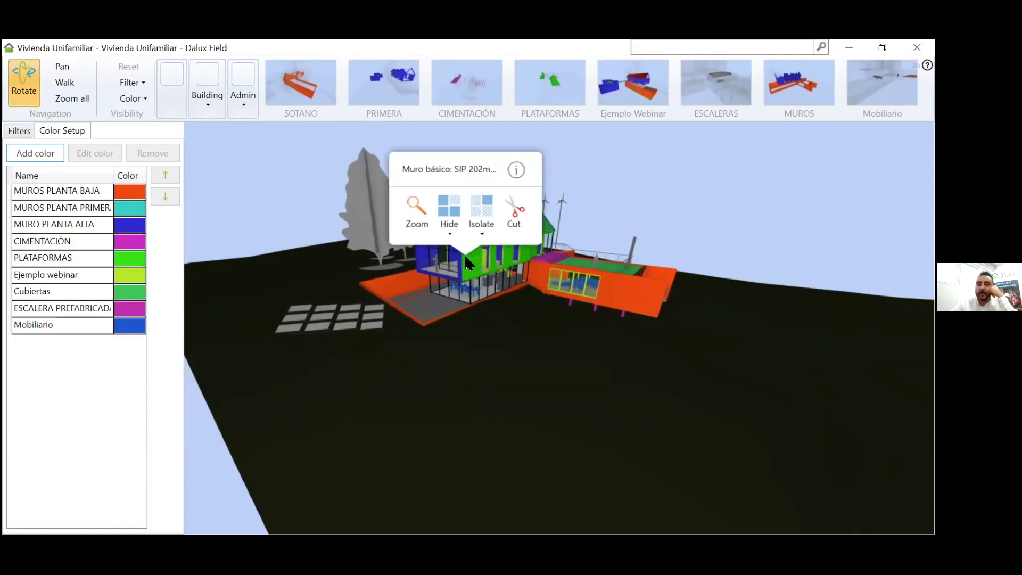
click(516, 170)
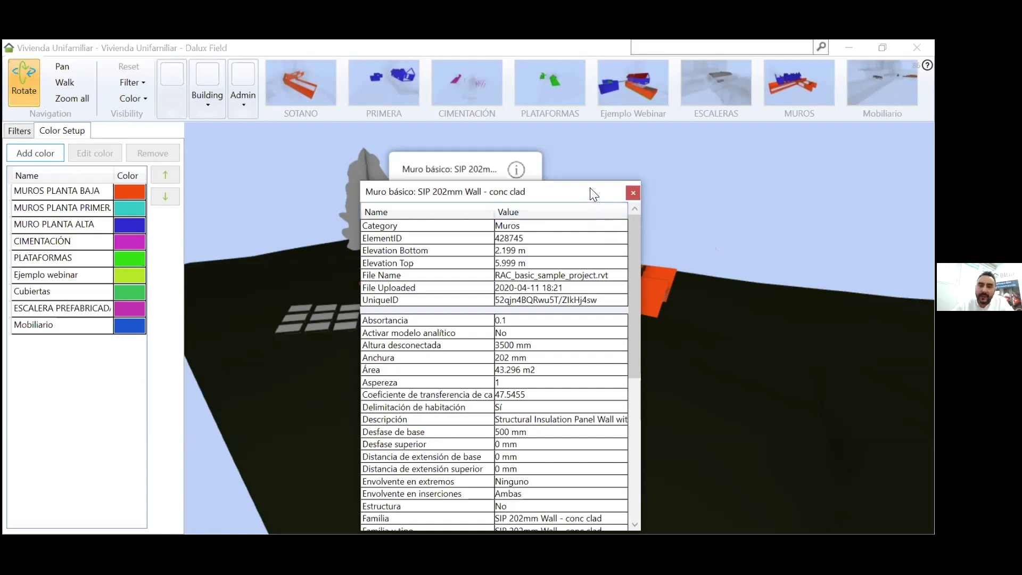
drag(589, 188, 621, 133)
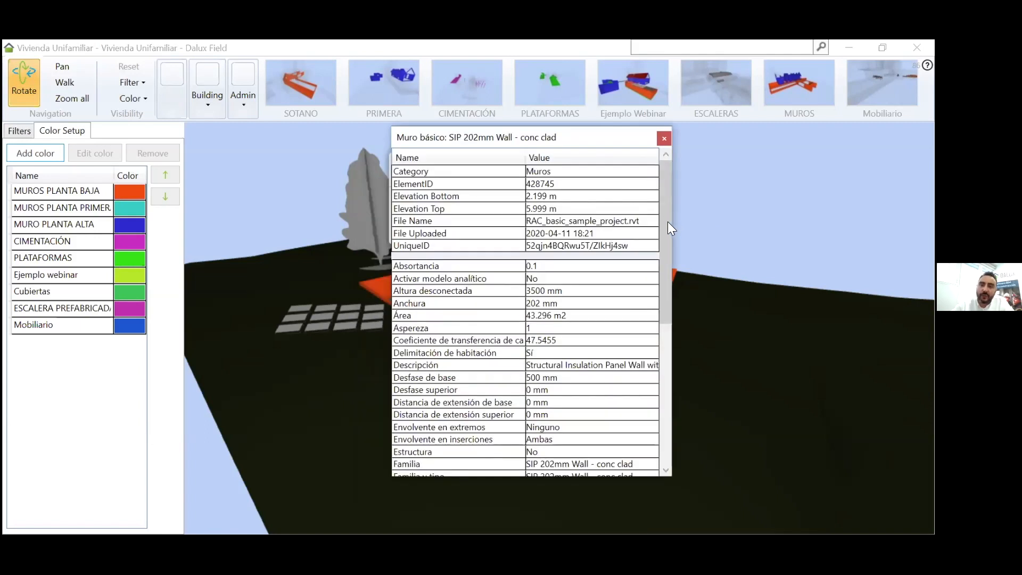
drag(667, 221, 664, 232)
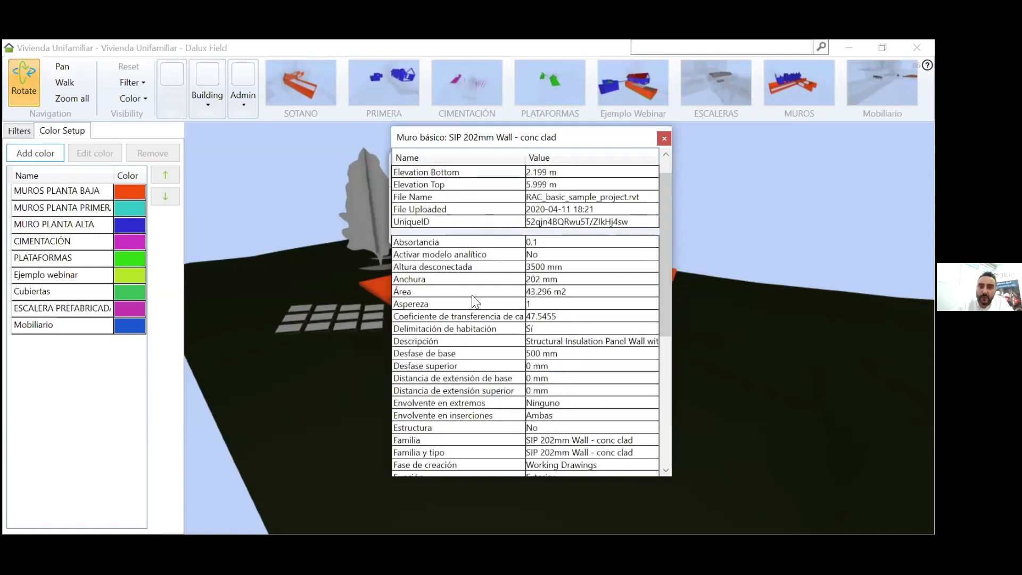
Step: Read through the rest of the wall's properties down to its volume and close the list
scroll(654, 335, down, 4)
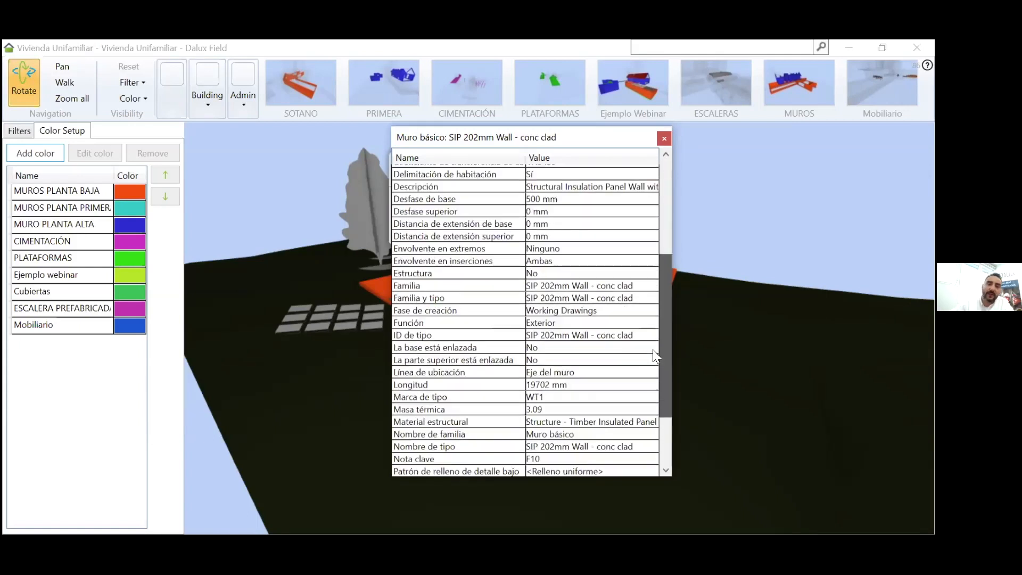
mouse_move(652, 349)
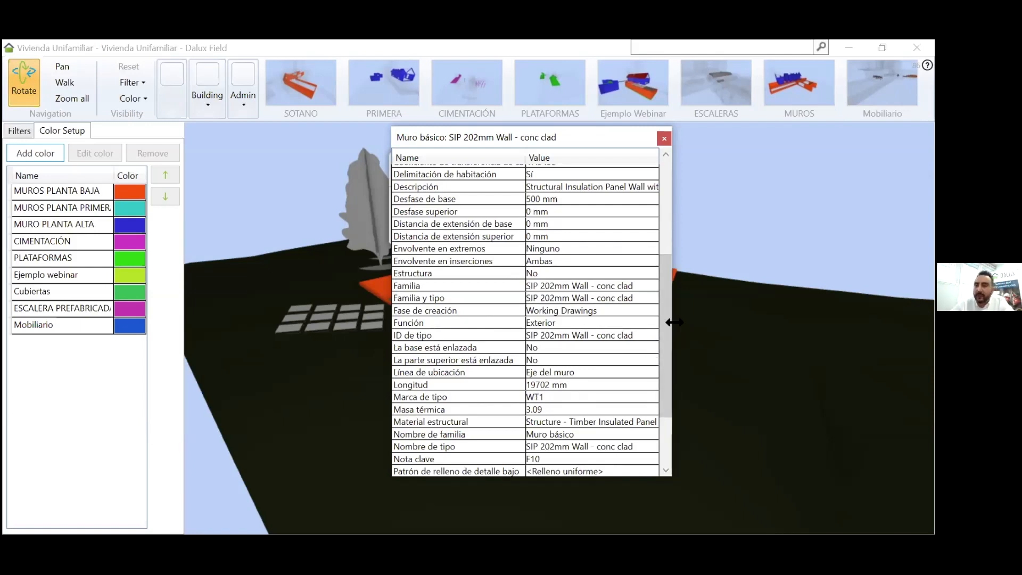
drag(666, 353, 665, 401)
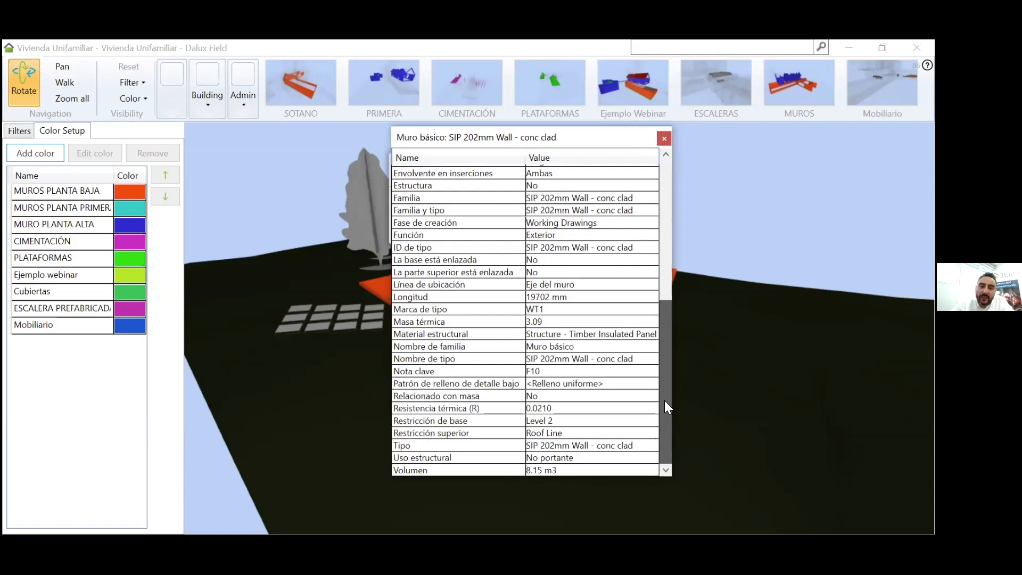
scroll(682, 314, up, 5)
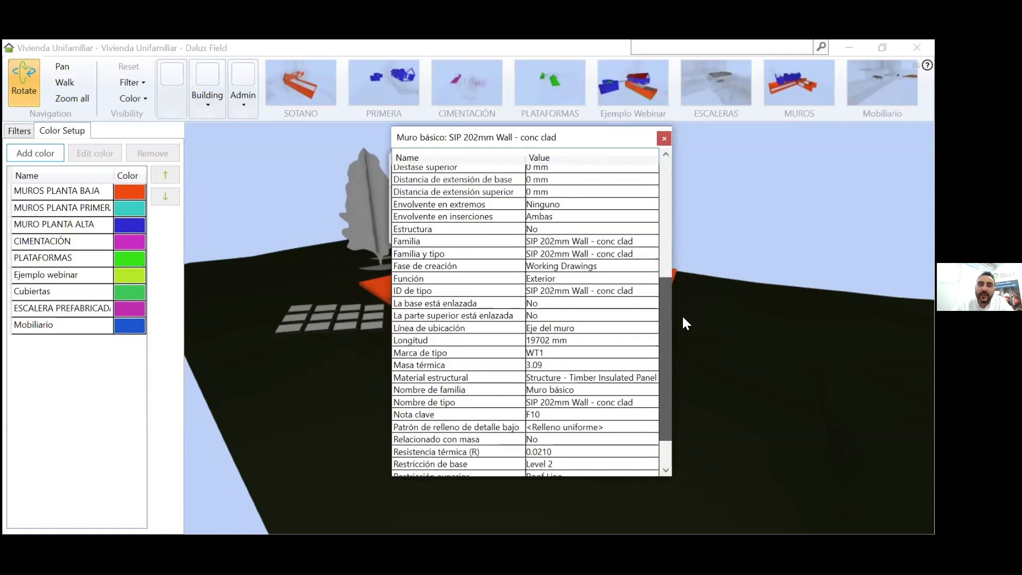
scroll(670, 215, up, 2)
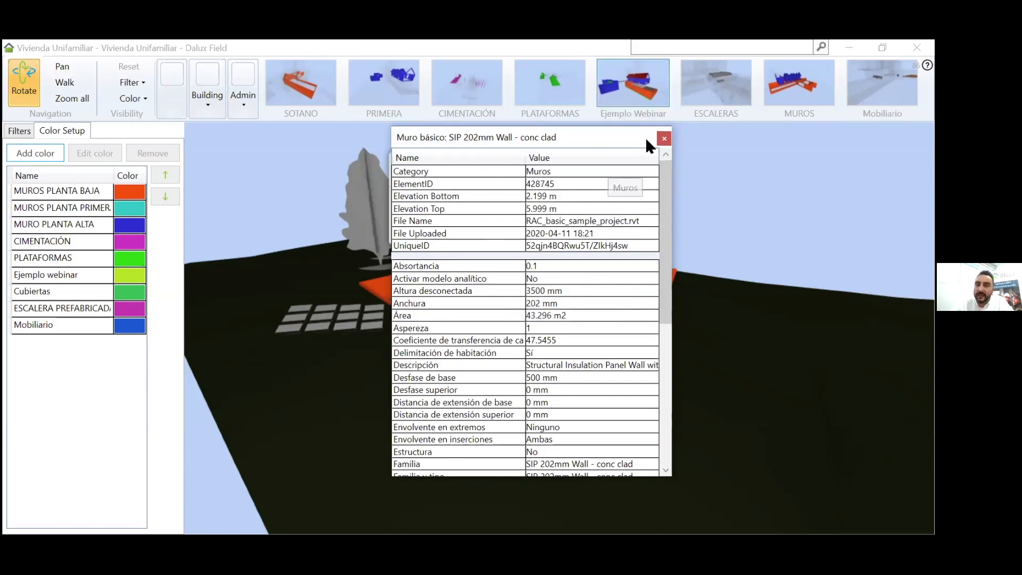
click(661, 140)
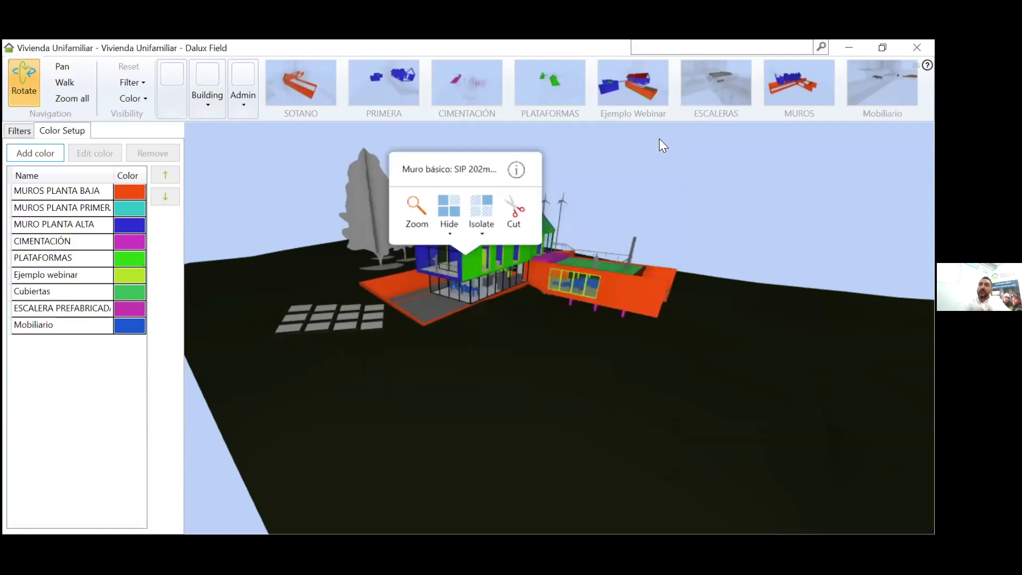
Step: Cut the model parallel to the upper floor's side wall and move the section plane outward past the lower wing
scroll(480, 263, up, 2)
click(476, 265)
click(521, 214)
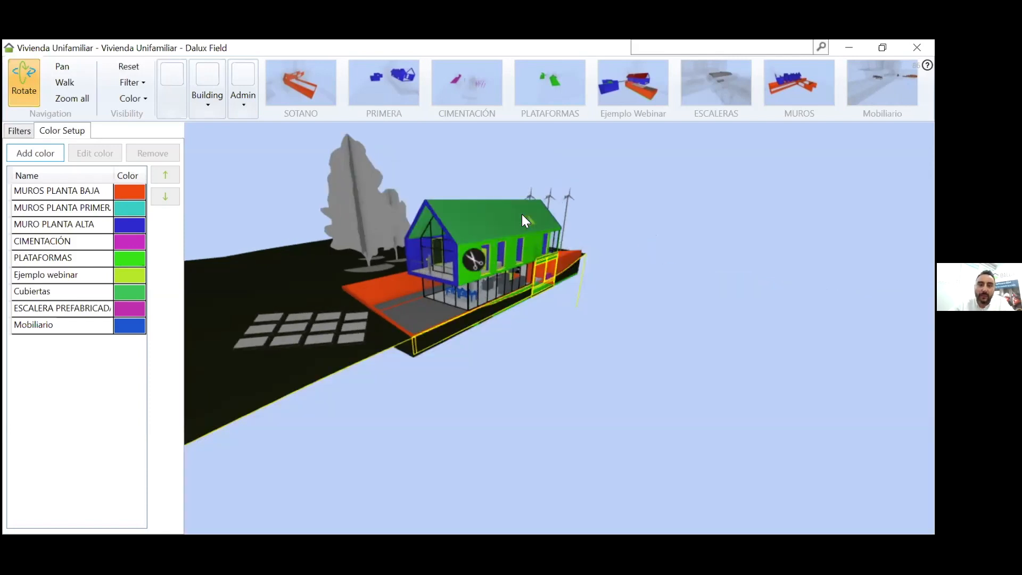
drag(427, 258, 417, 251)
drag(481, 282, 616, 286)
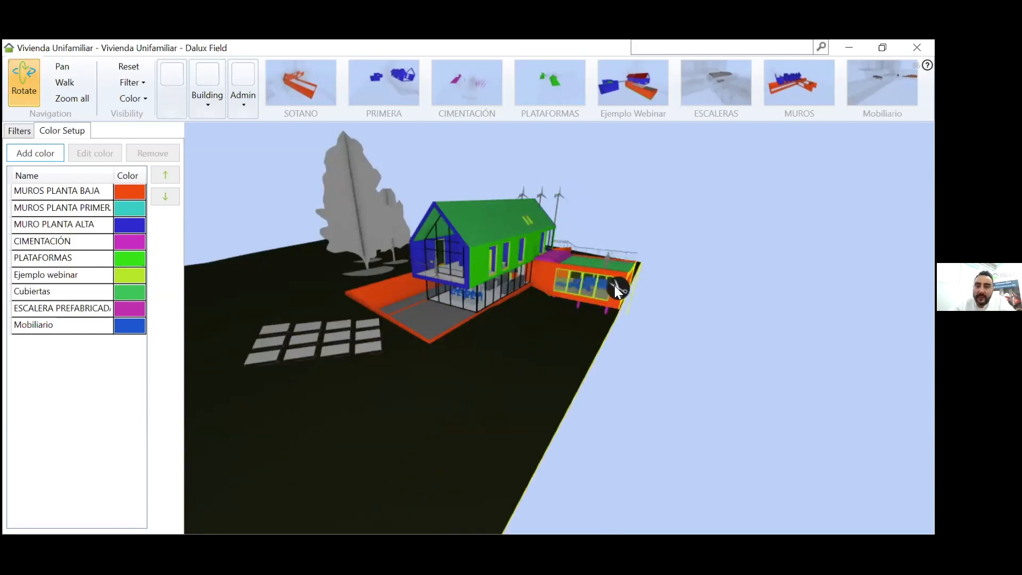
Step: Hide the whole category of the upper floor's side wall and examine the building without its walls
click(482, 261)
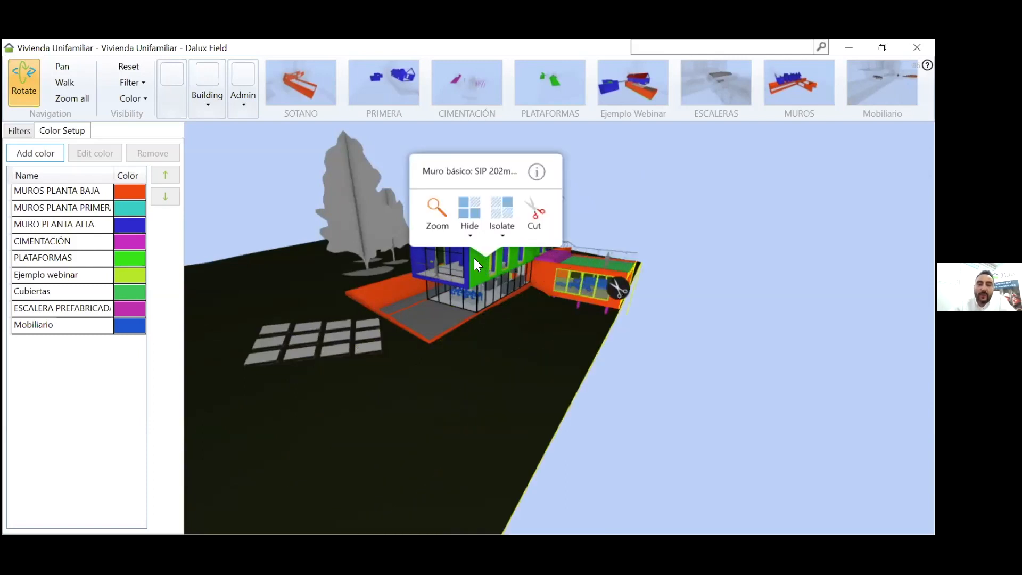
click(470, 233)
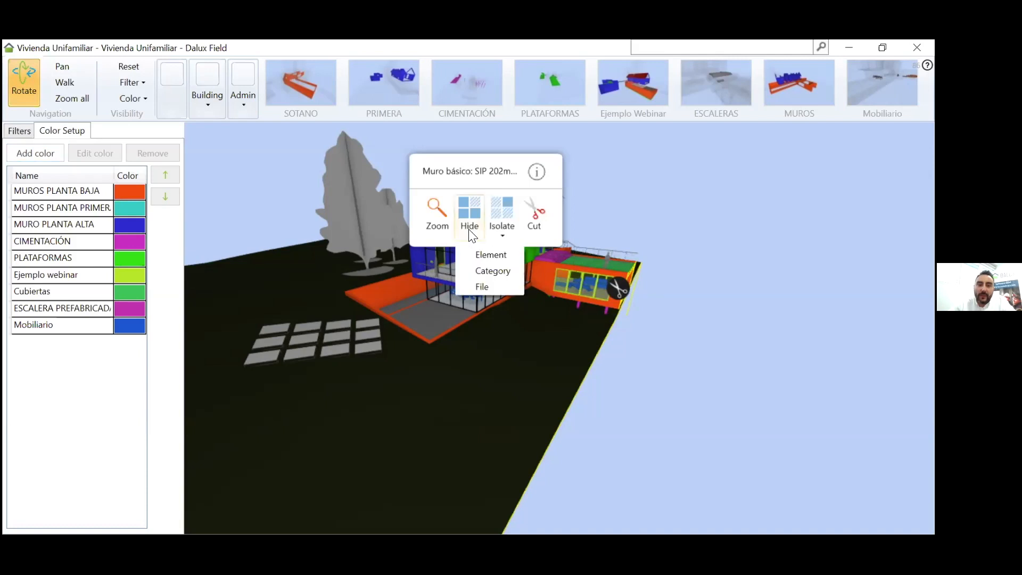
click(505, 272)
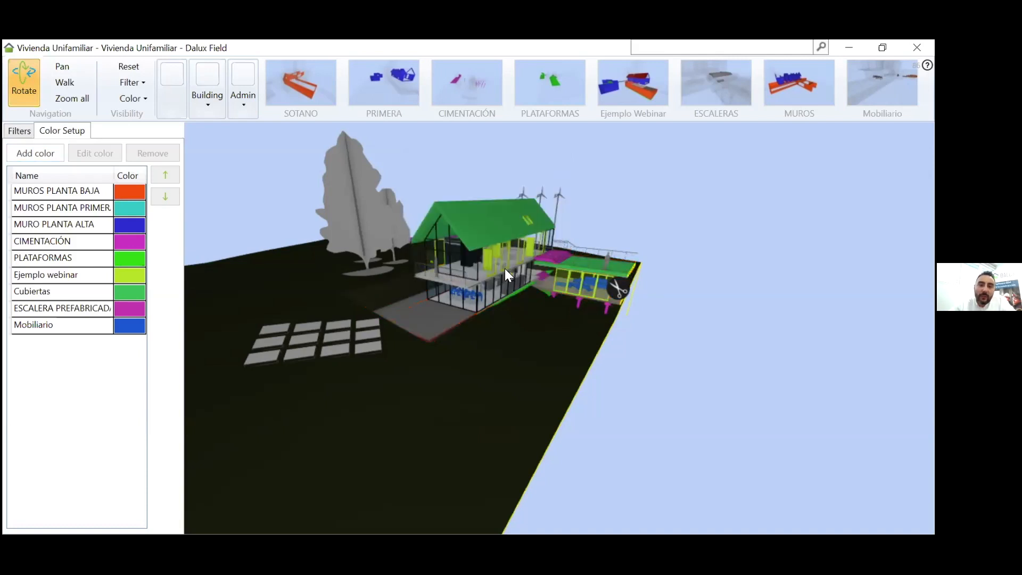
drag(499, 269, 529, 292)
scroll(529, 292, down, 1)
middle_drag(547, 278, 577, 292)
drag(577, 291, 566, 296)
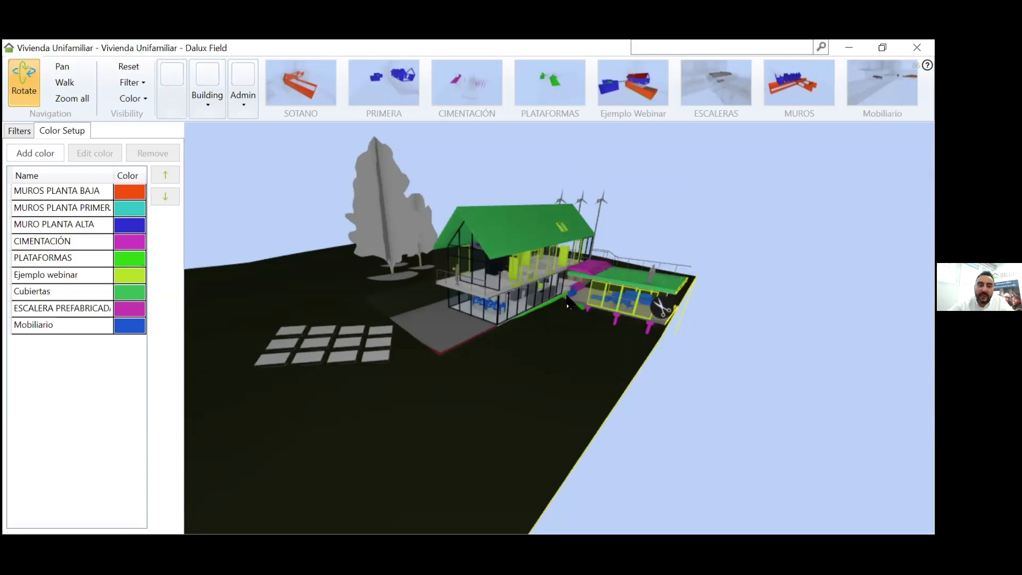
click(442, 333)
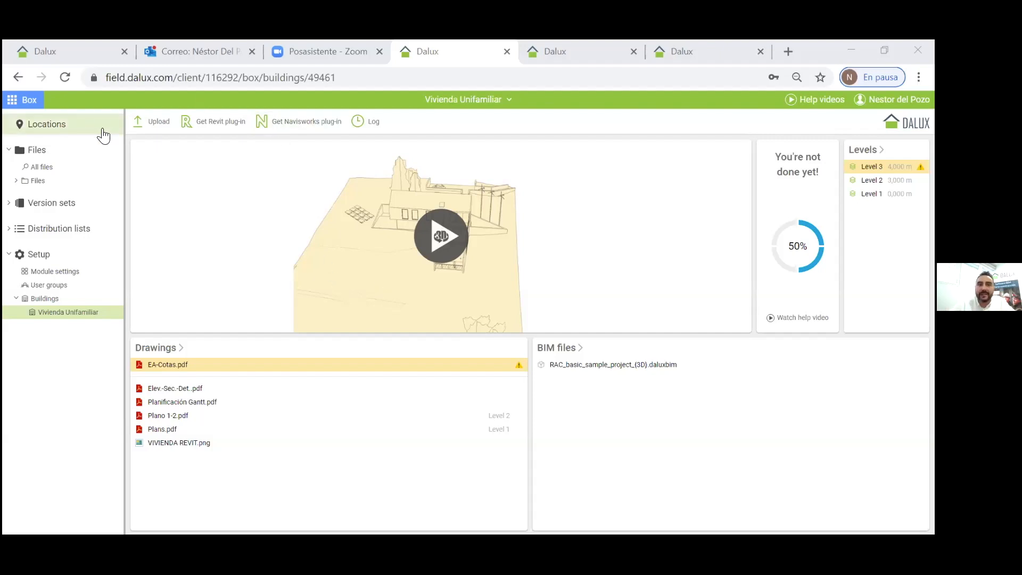
Step: Switch to Dalux Box in the browser and open Level 1's Plans drawing from the building's locations
click(60, 126)
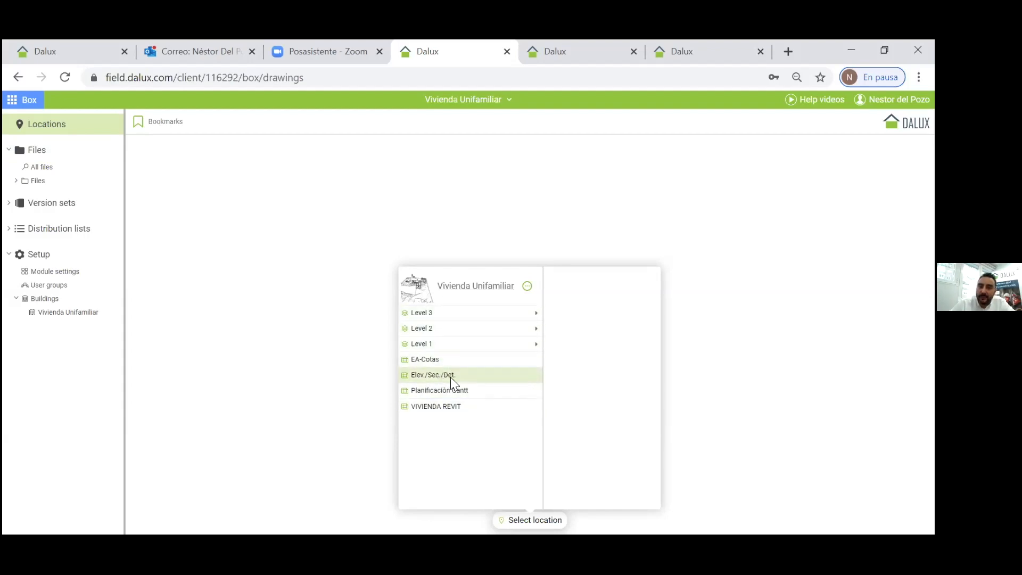
click(442, 344)
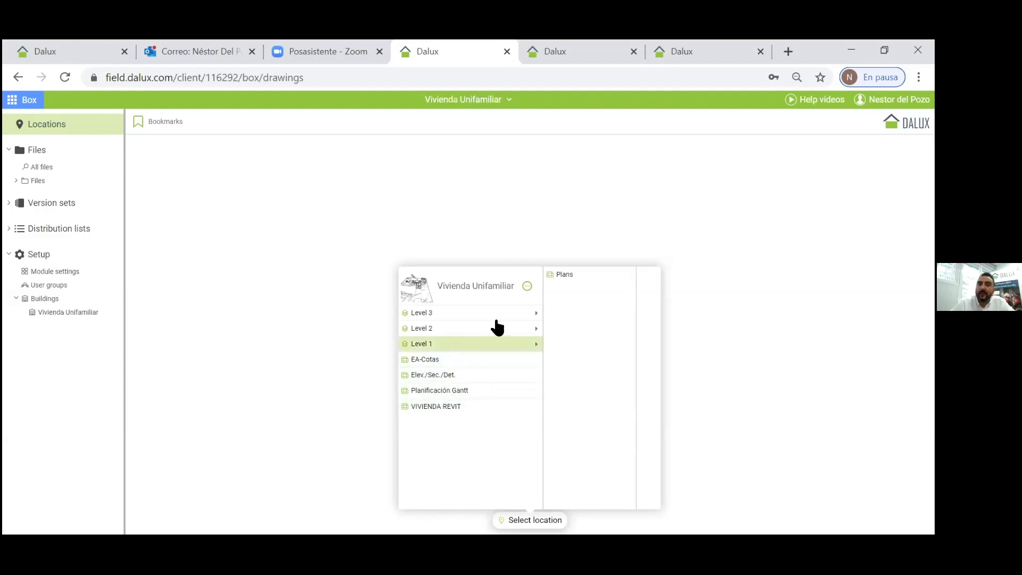
click(563, 276)
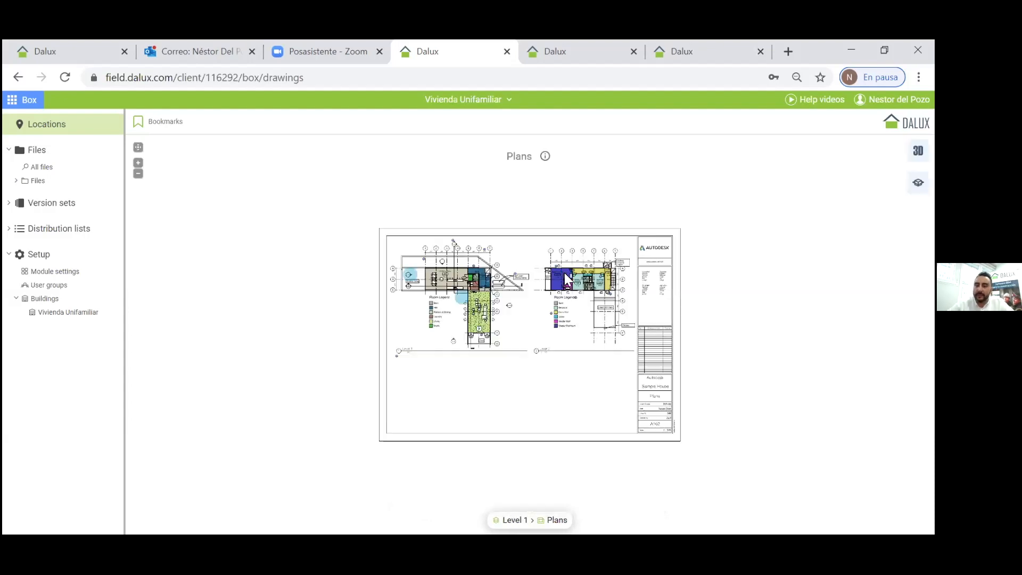
scroll(546, 303, up, 3)
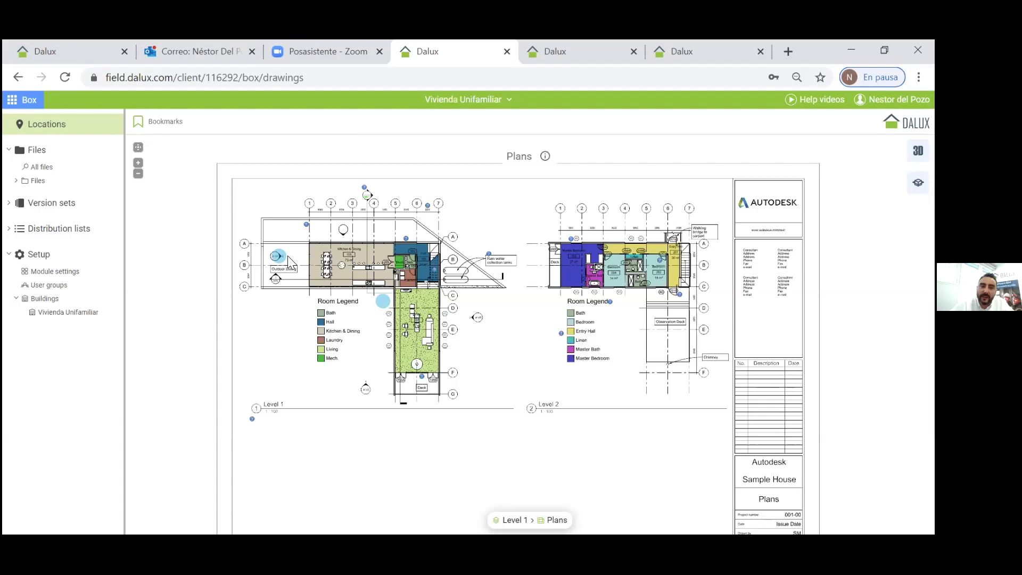
Step: Follow the reference marker by the outdoor dining area to the Elev./Sec./Det. sheet and examine its West elevation and roof detail
click(277, 256)
click(298, 316)
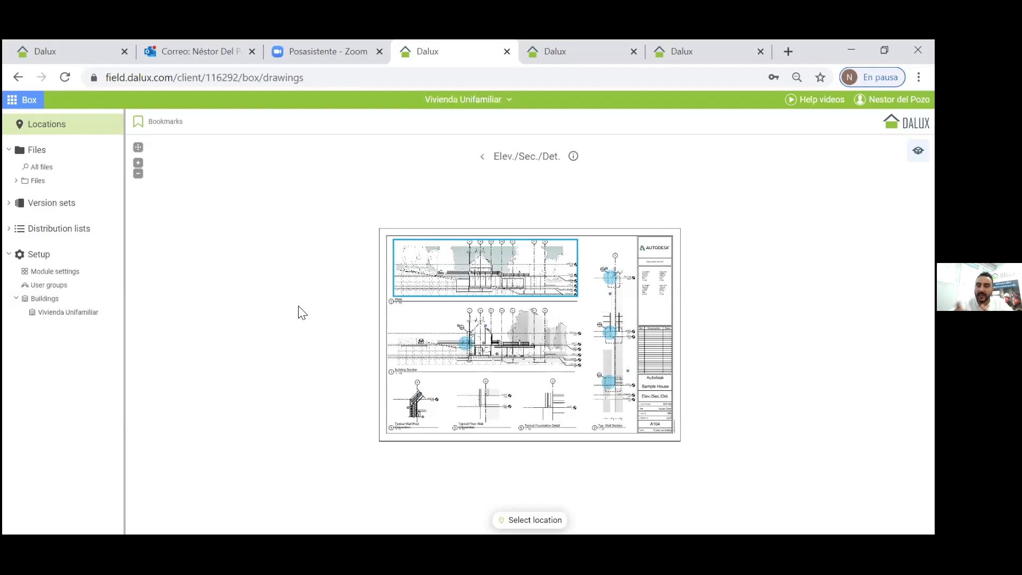
scroll(484, 286, up, 5)
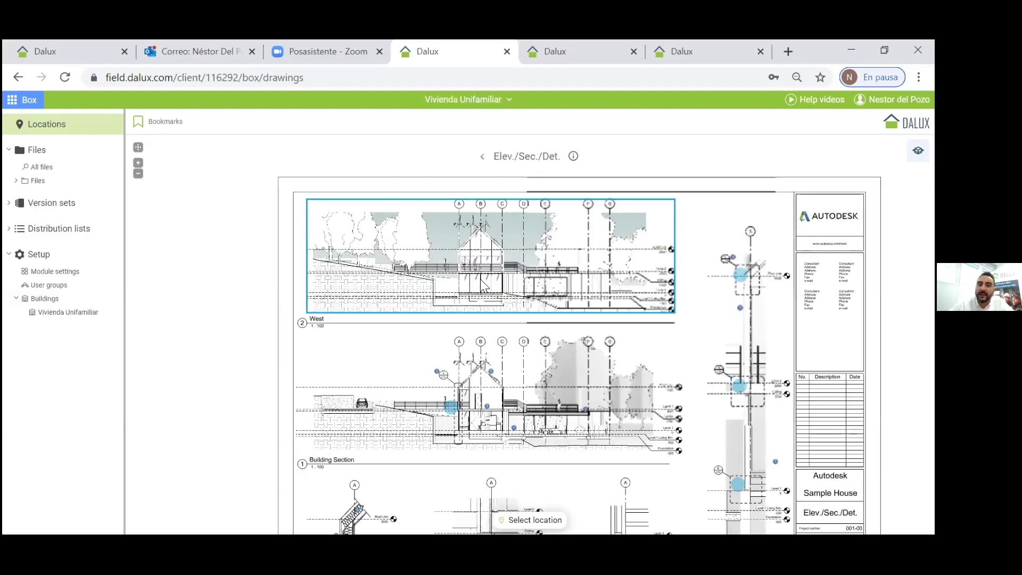
scroll(445, 285, down, 2)
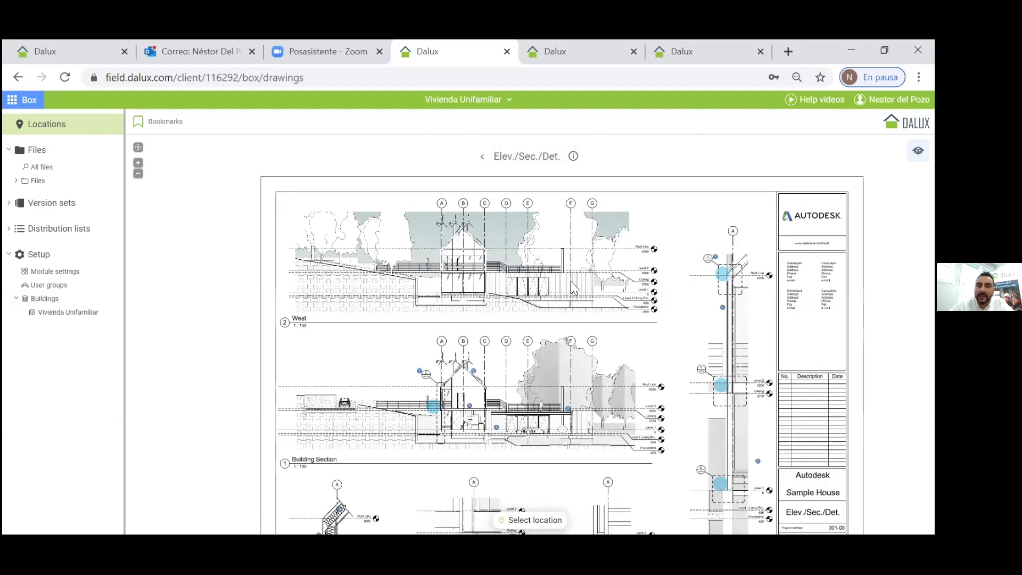
scroll(700, 266, up, 5)
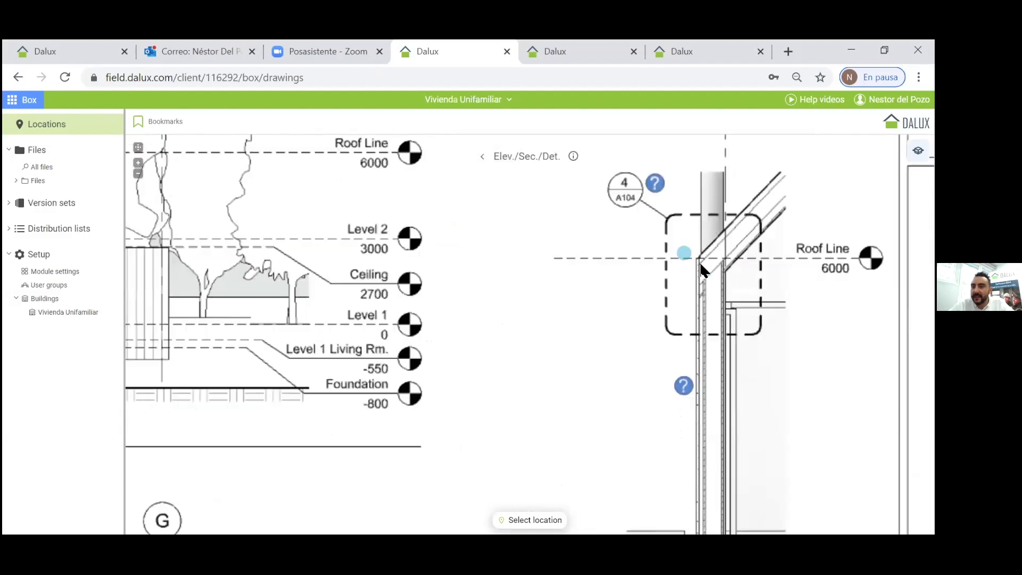
mouse_move(683, 254)
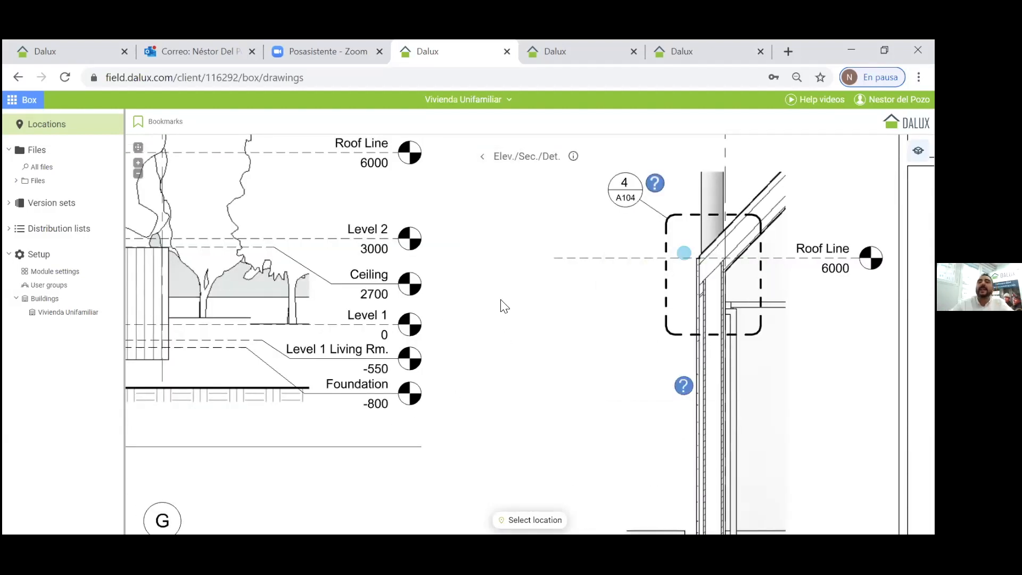
scroll(504, 306, down, 8)
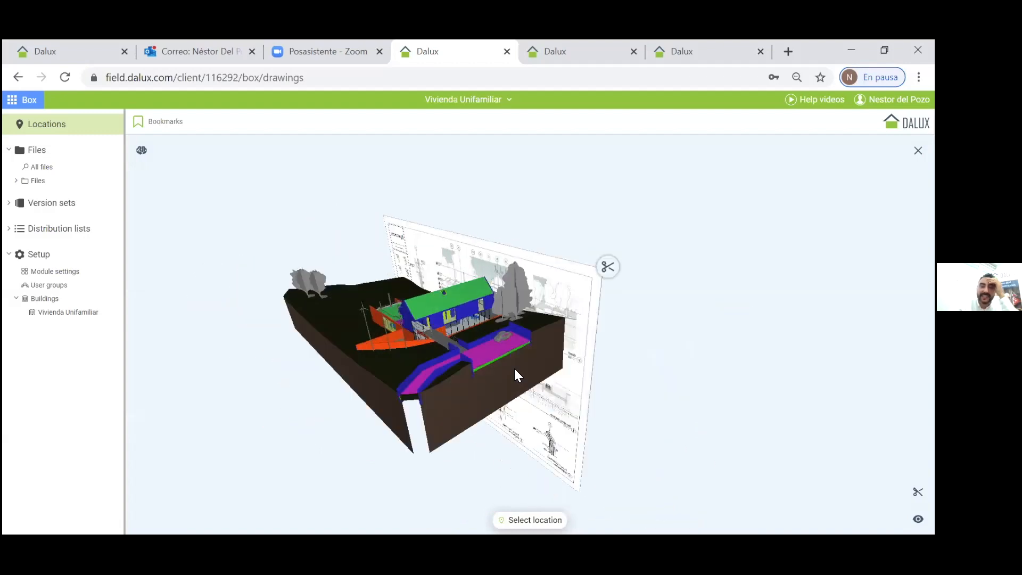
Step: Examine the elevation sheet together with the 3D model, slide the section plane through the building, and remove the cut
mouse_move(515, 368)
mouse_down()
mouse_move(581, 373)
mouse_move(556, 368)
mouse_up()
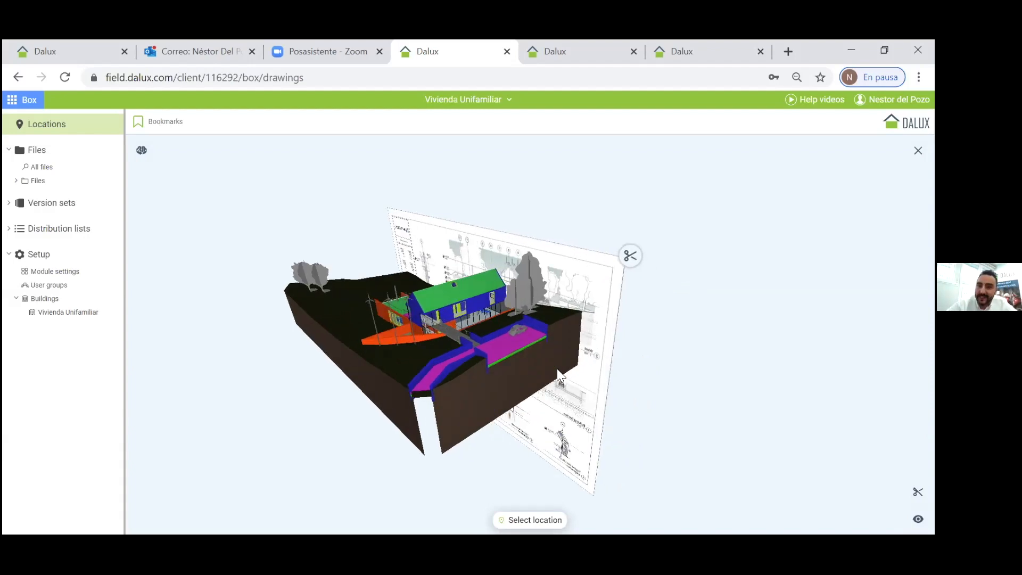
scroll(579, 326, up, 1)
mouse_move(636, 246)
mouse_down()
mouse_move(551, 271)
mouse_move(543, 354)
mouse_move(437, 341)
mouse_move(538, 341)
mouse_up()
drag(444, 282, 662, 270)
mouse_move(497, 340)
mouse_down()
mouse_move(383, 333)
mouse_move(454, 338)
mouse_move(340, 255)
mouse_up()
mouse_move(265, 234)
mouse_down()
mouse_move(376, 255)
mouse_move(288, 254)
mouse_move(519, 345)
mouse_move(471, 348)
mouse_move(482, 333)
mouse_up()
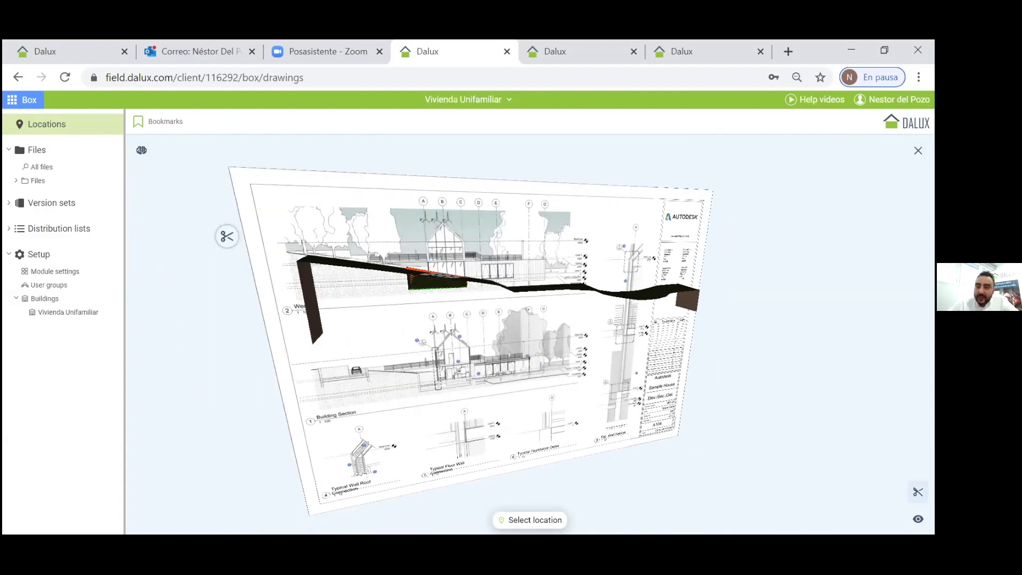
click(917, 491)
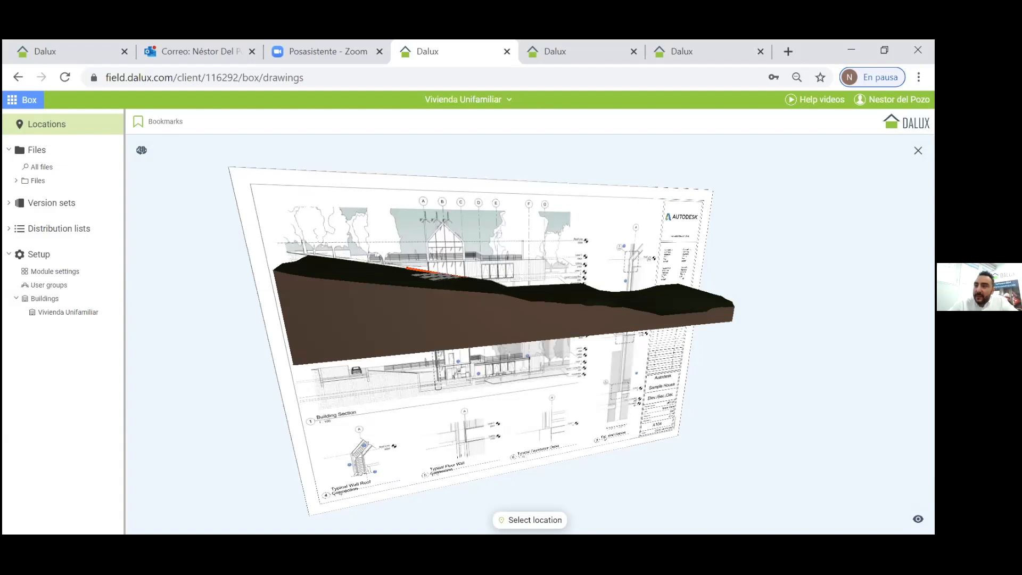
Step: Reopen Level 1's Plans drawing with the 3D view beside it and place the viewpoint in the living room
click(533, 300)
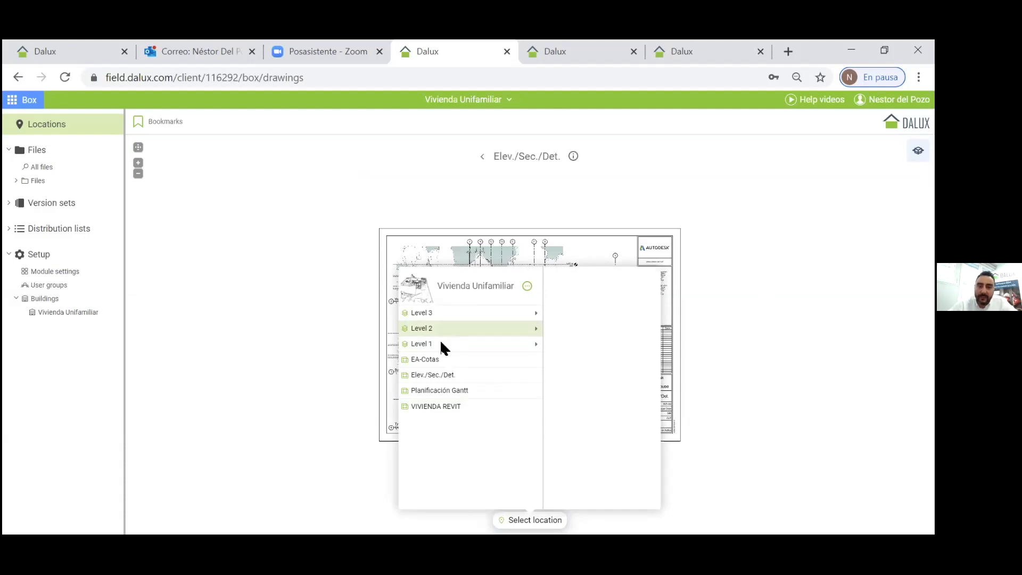
mouse_move(441, 345)
click(561, 277)
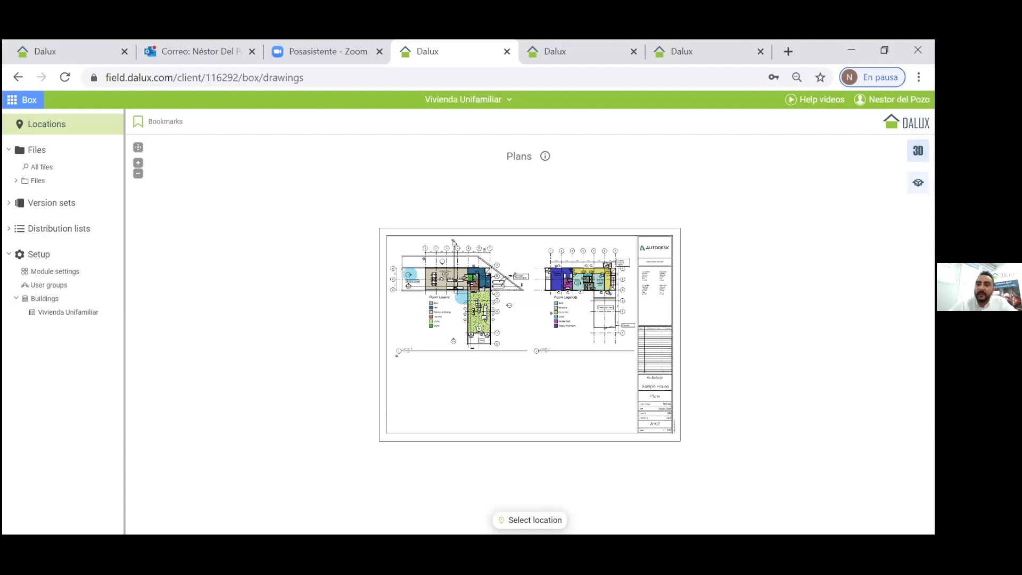
click(918, 150)
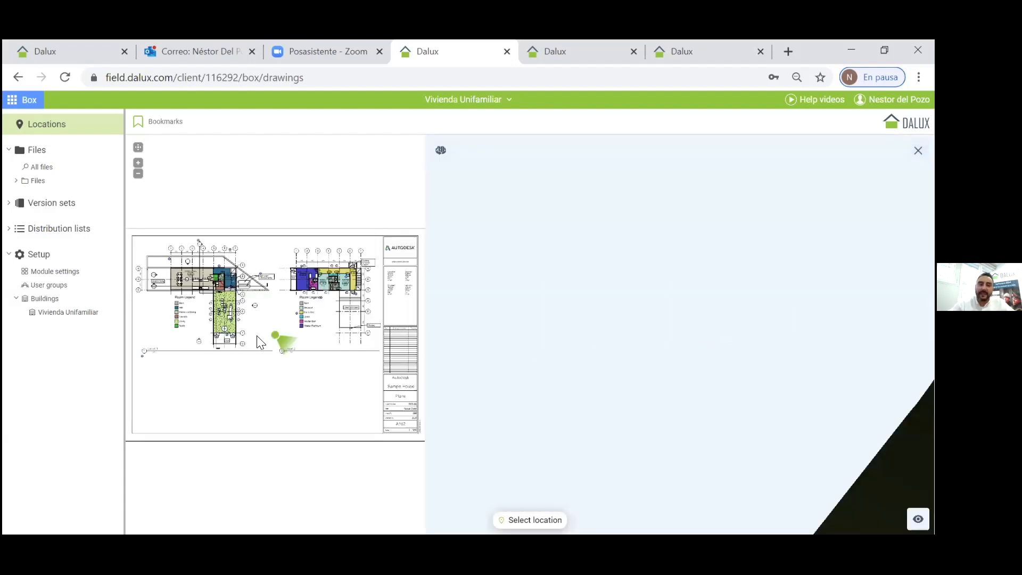
click(230, 317)
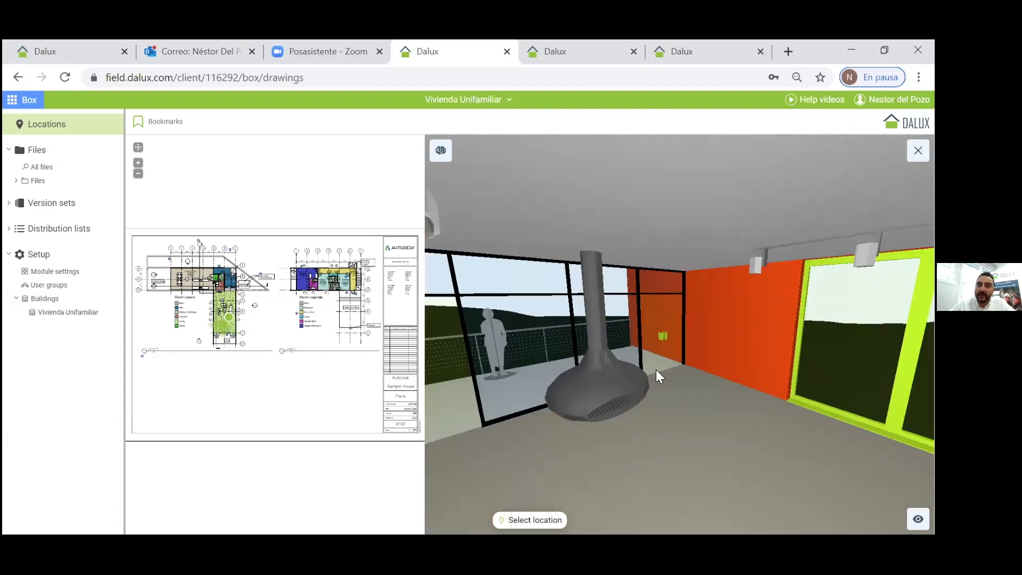
Step: Measure the living room's height and clear distances from a point on the Wall - Timber Clad wall
click(677, 366)
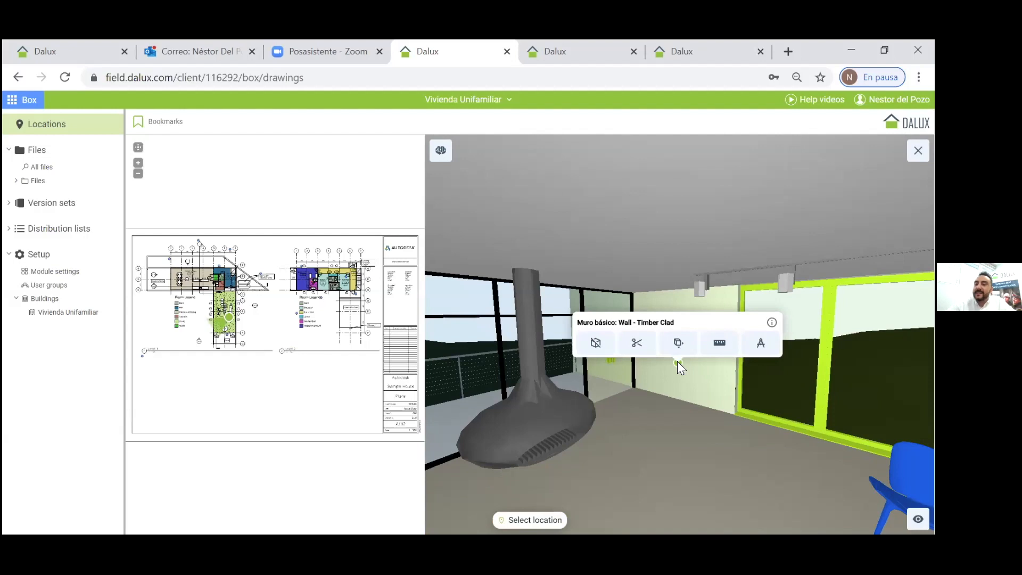
click(718, 344)
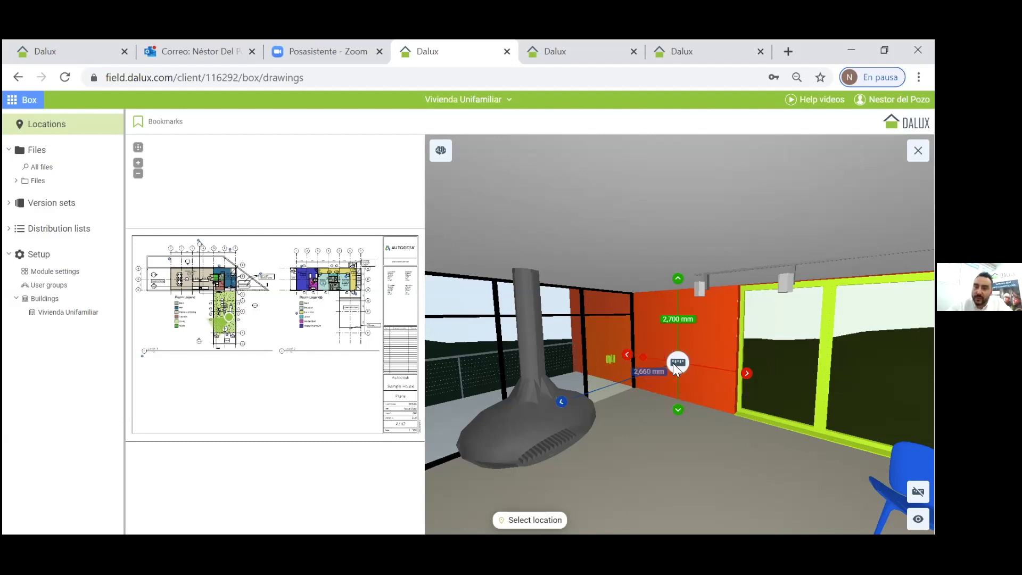
drag(678, 394, 555, 332)
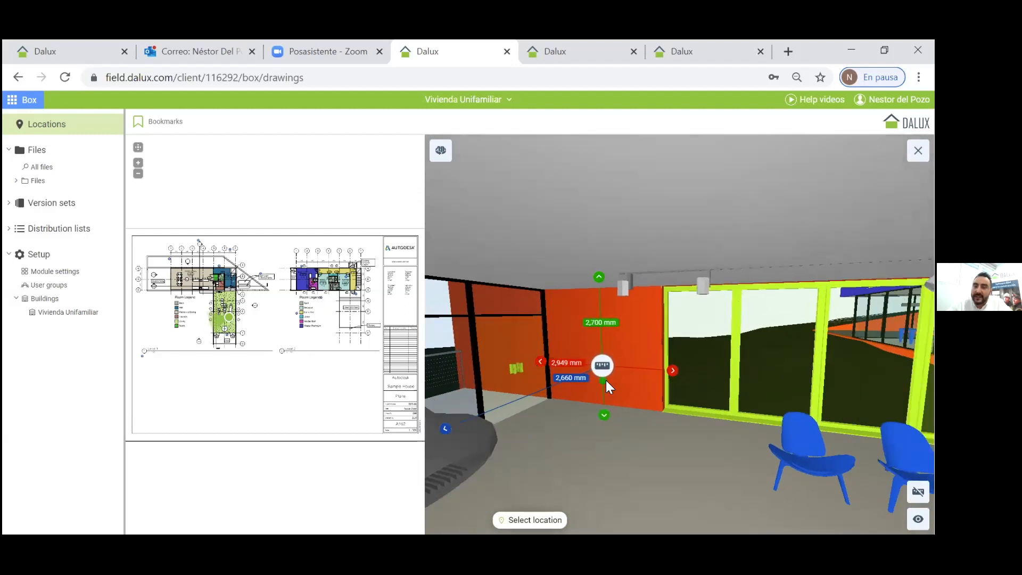
drag(685, 404, 682, 376)
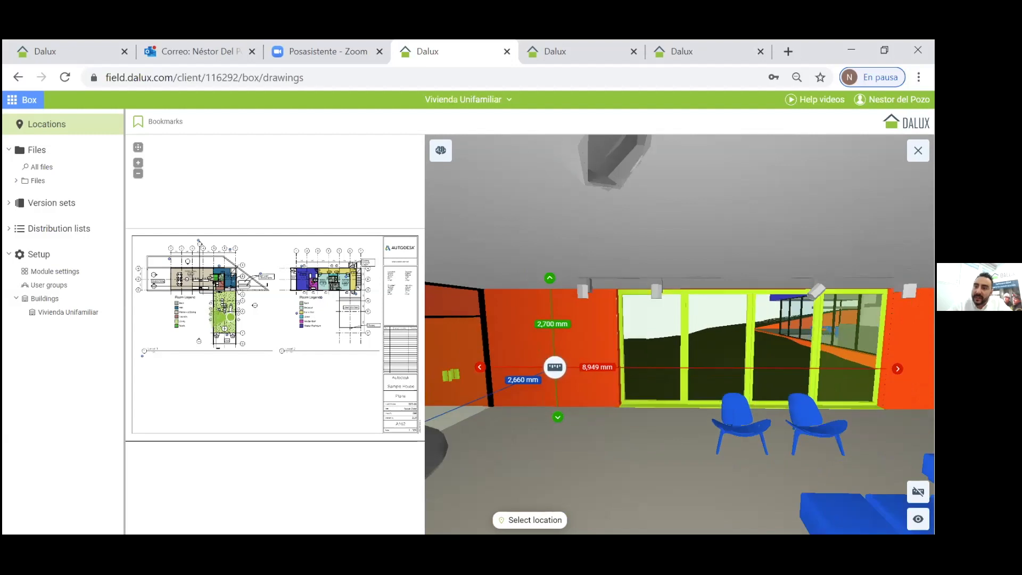
drag(613, 378, 626, 385)
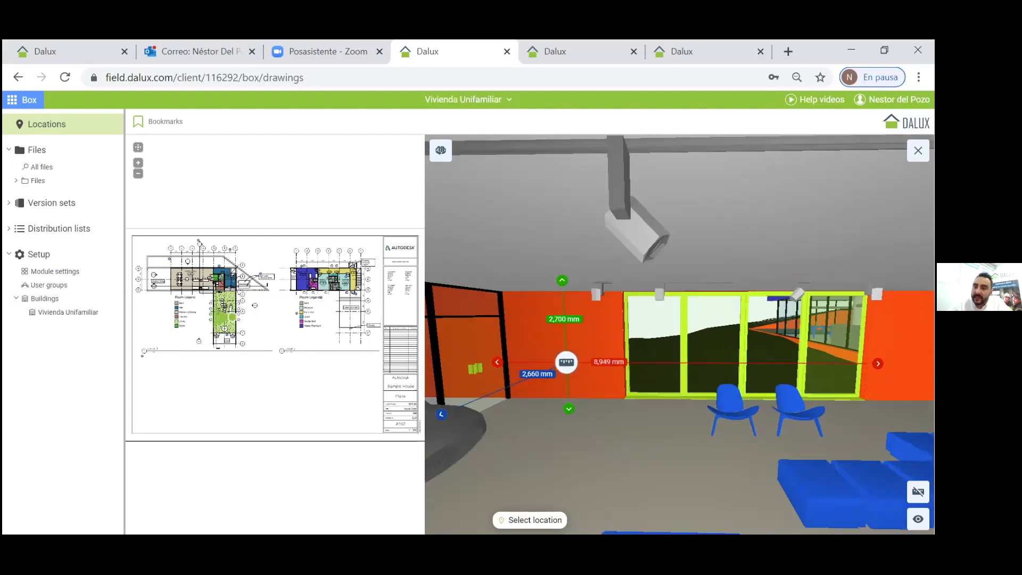
Step: Clear the living room measurement and apply the Mobiliario filter to view only the furniture in the 3D model
drag(805, 379, 666, 385)
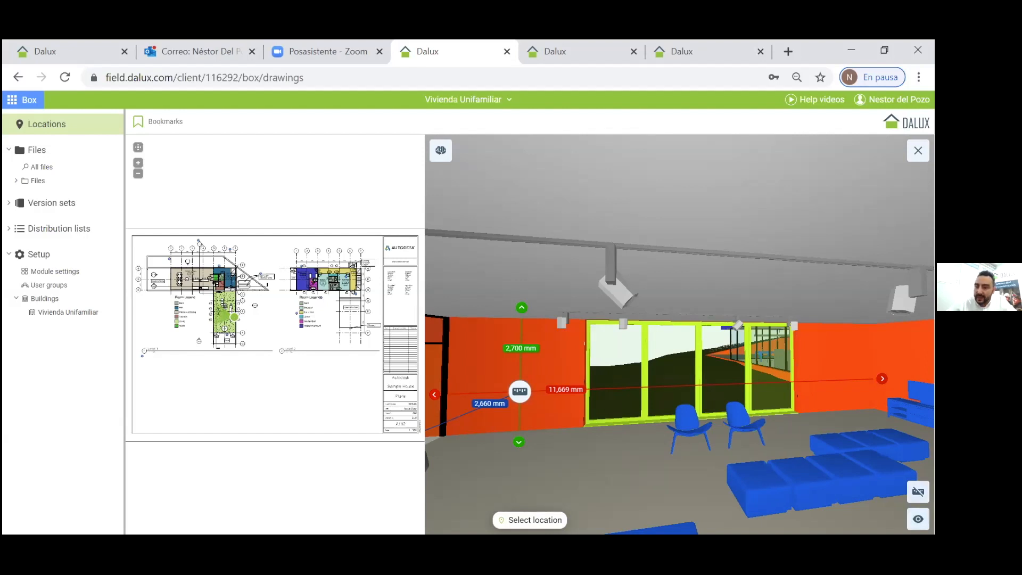
key(Escape)
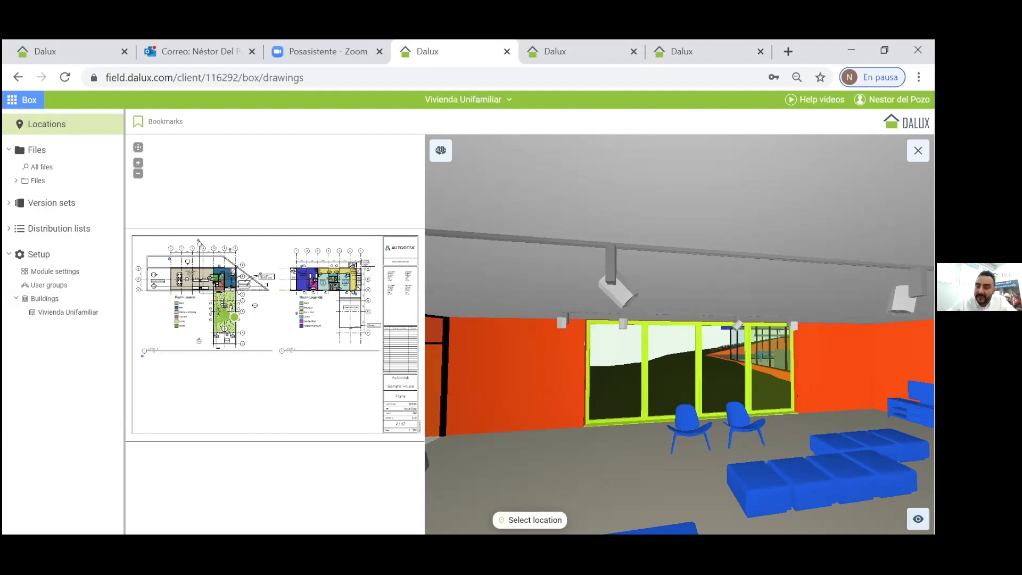
click(440, 151)
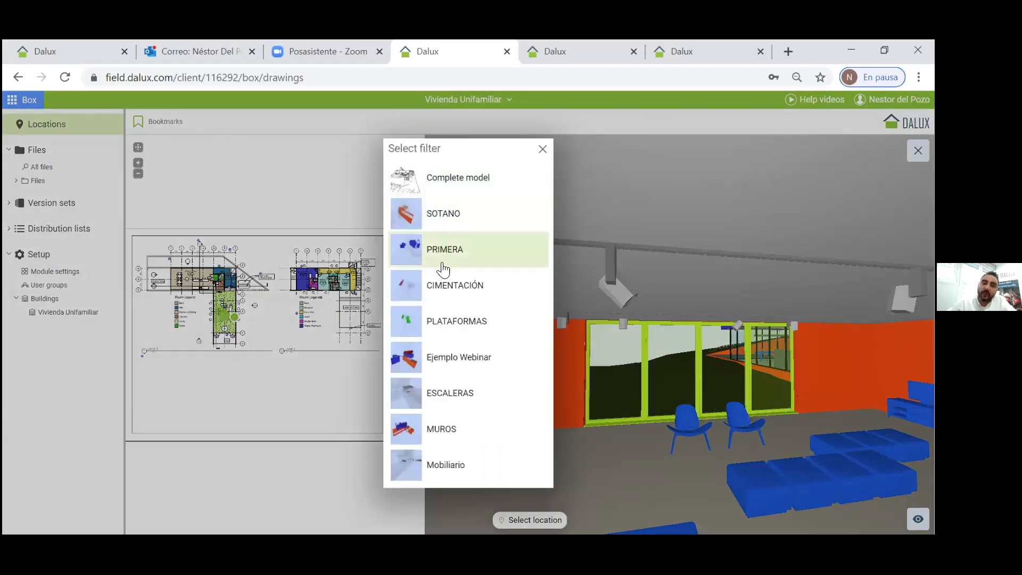
click(458, 465)
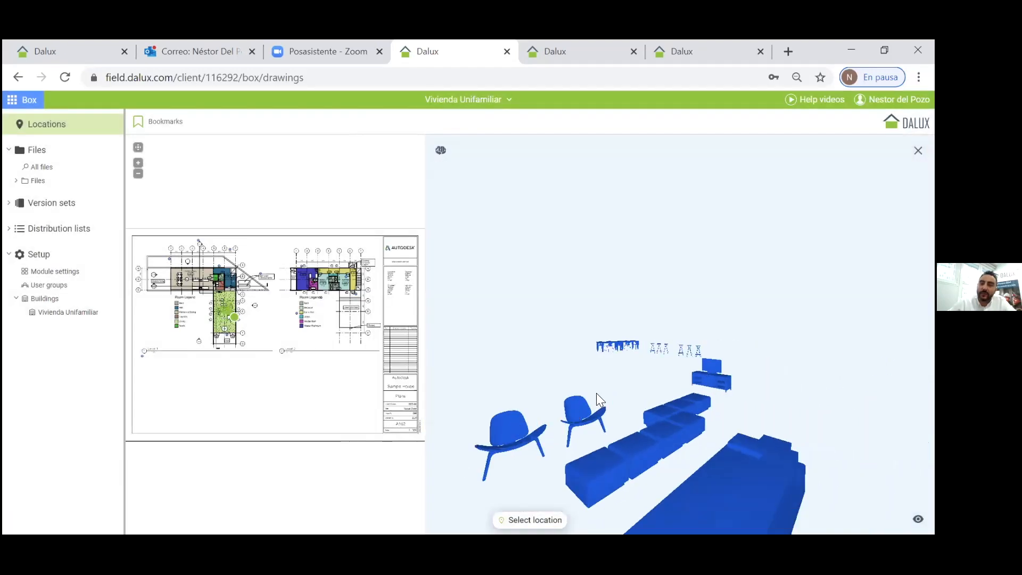
scroll(618, 397, down, 3)
scroll(618, 398, up, 1)
mouse_move(628, 399)
mouse_down()
mouse_move(615, 390)
mouse_move(621, 361)
mouse_up()
scroll(627, 357, up, 1)
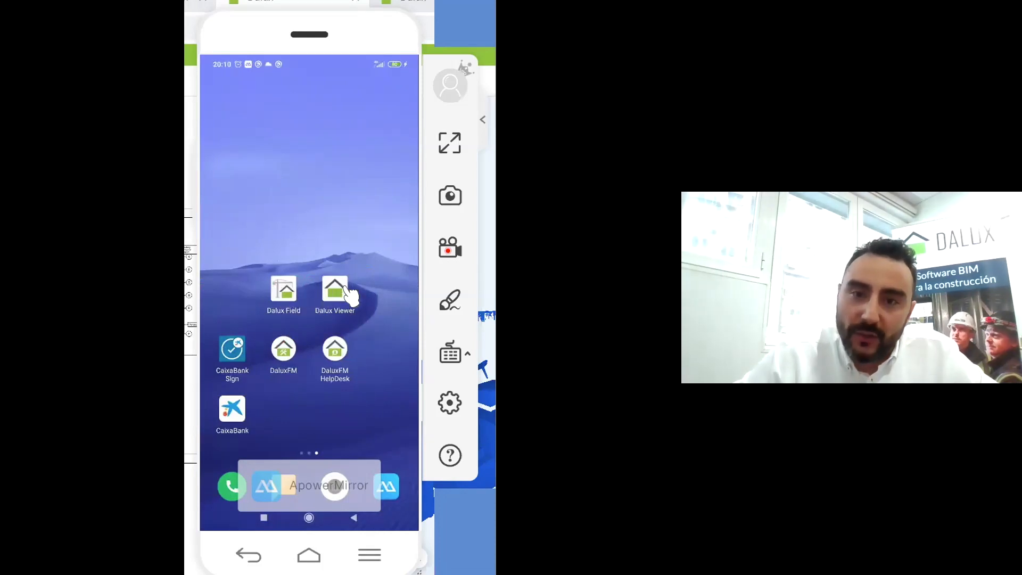
Step: Switch to Dalux Field on the mirrored phone and select the Vivienda Unifamiliar project
click(334, 296)
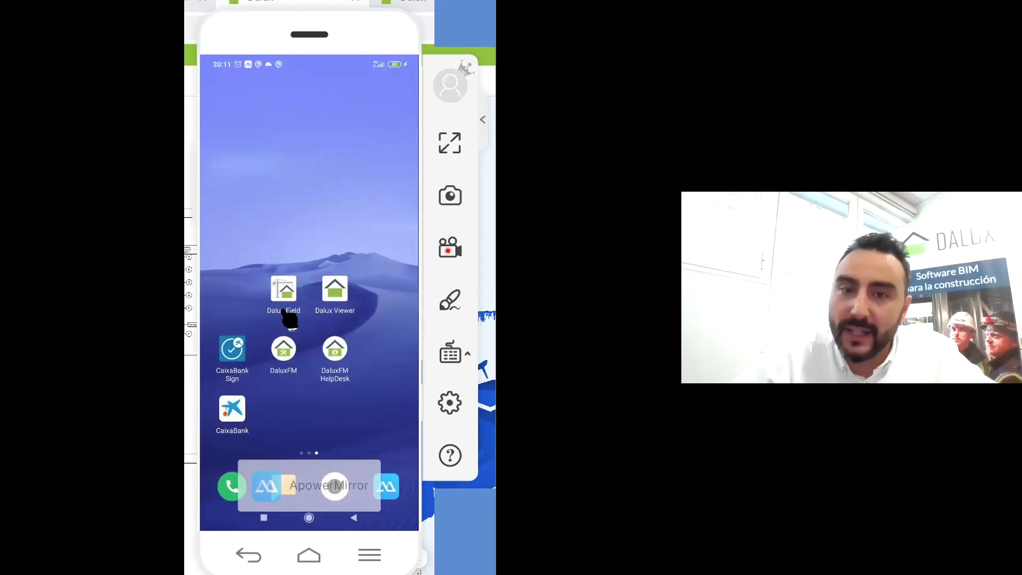
click(335, 290)
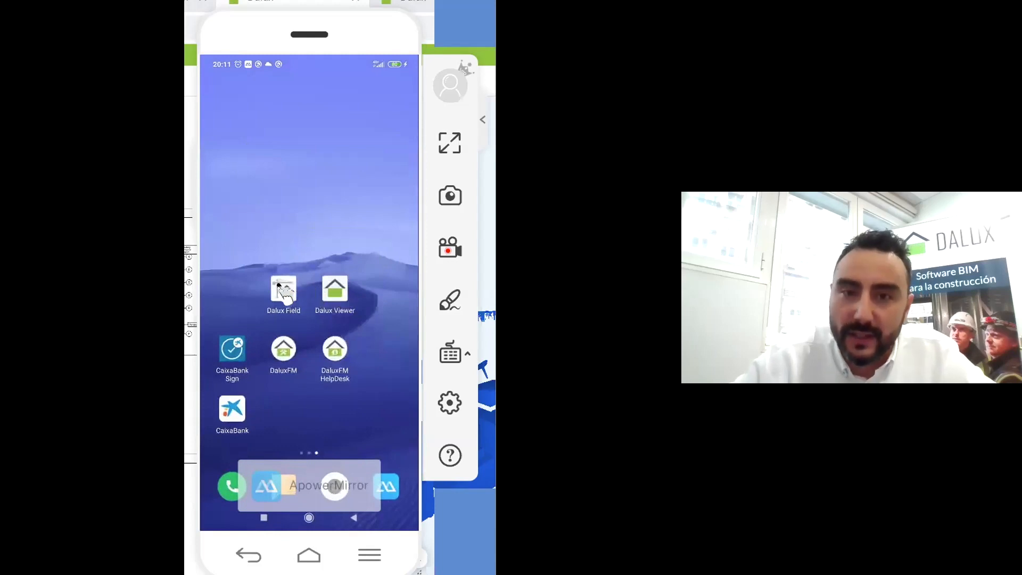
click(278, 286)
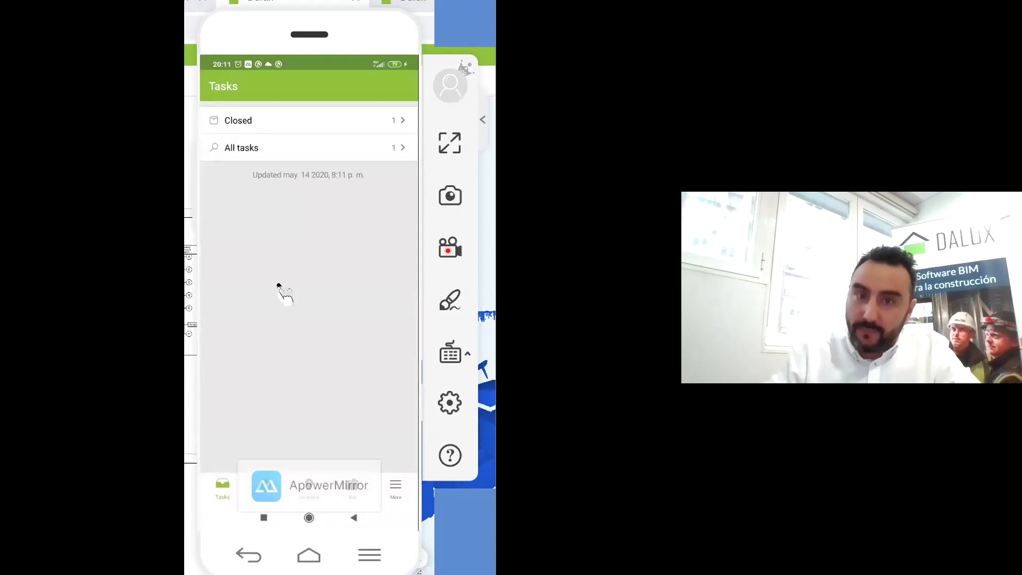
click(395, 489)
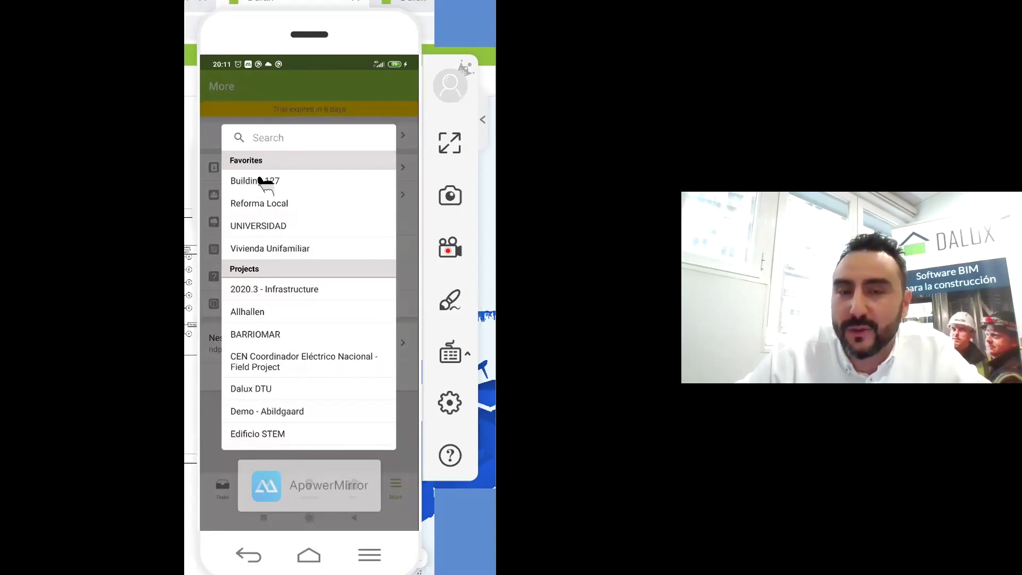
click(274, 248)
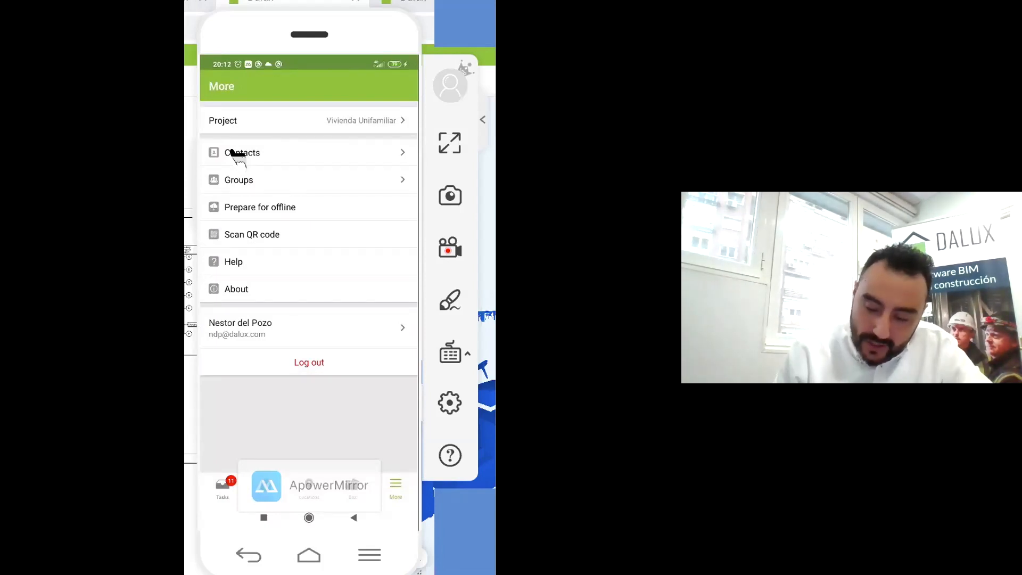
Step: Open the project's locations and follow the A104 section marker on the Level 1 Plans drawing to the Elev./Sec./Det. sheet
click(303, 489)
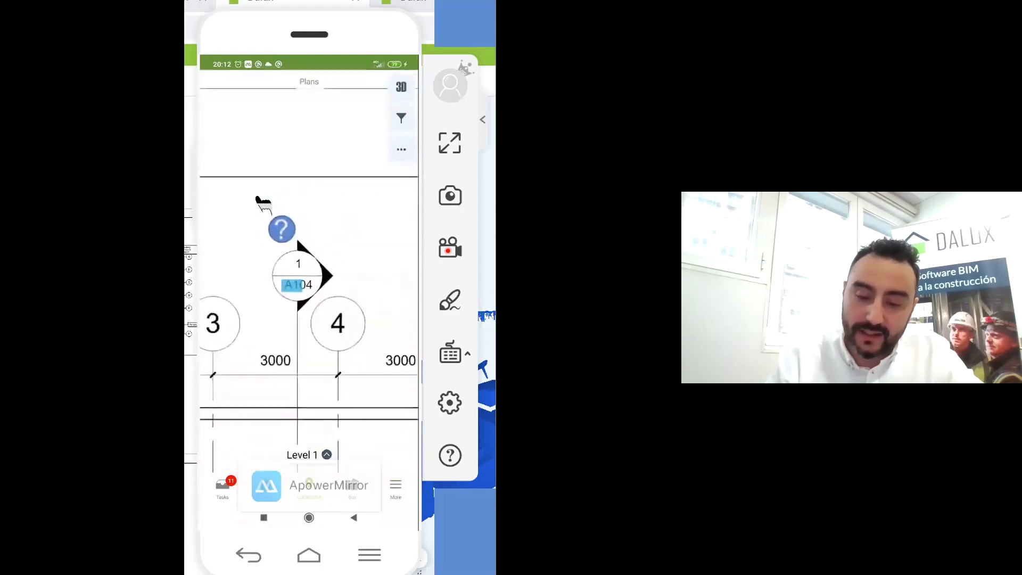
click(259, 201)
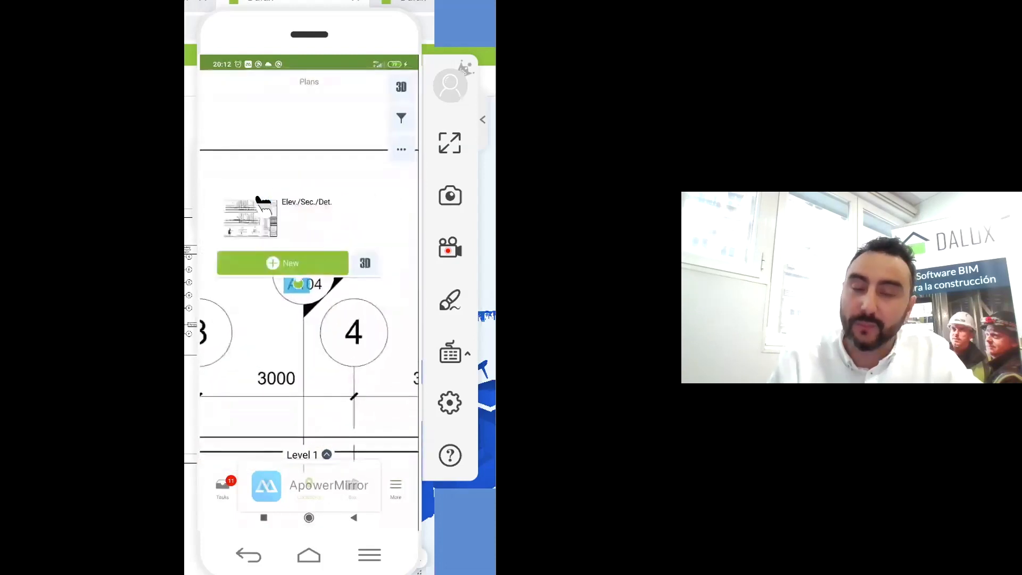
click(260, 202)
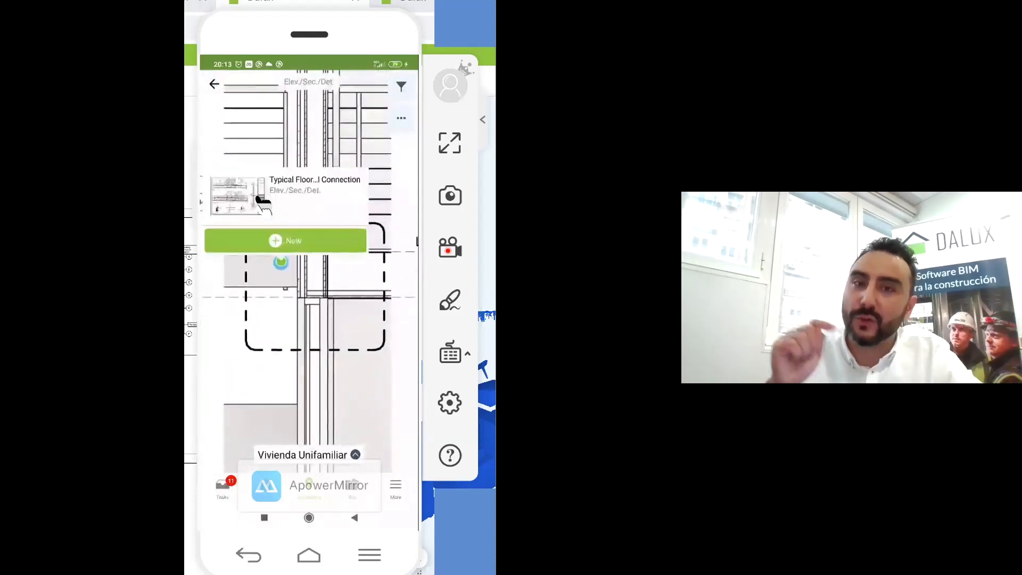
Step: Follow the floor connection detail callout on the wall section and examine the whole Elev./Sec./Det. sheet
click(262, 204)
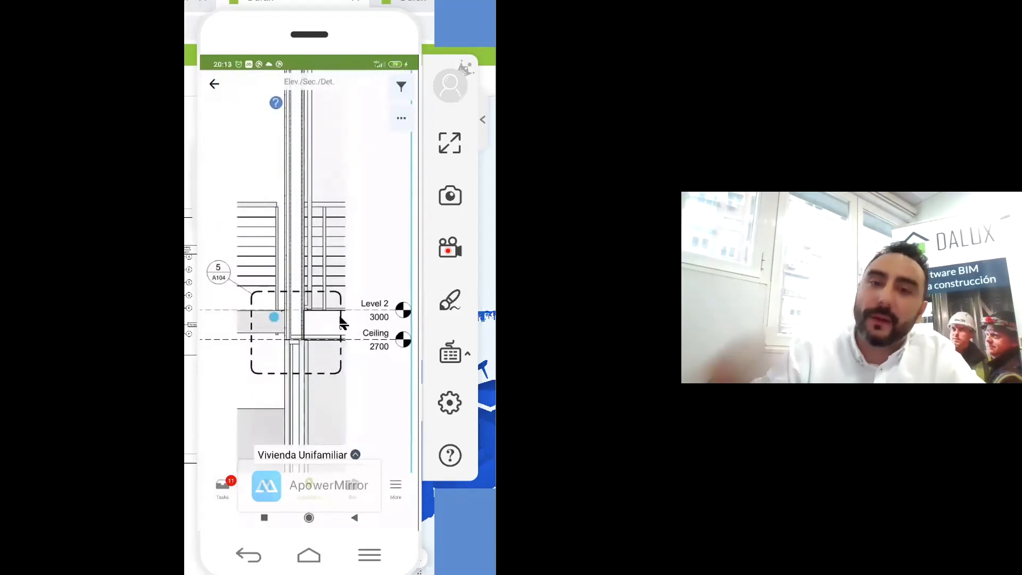
scroll(309, 272, down, 5)
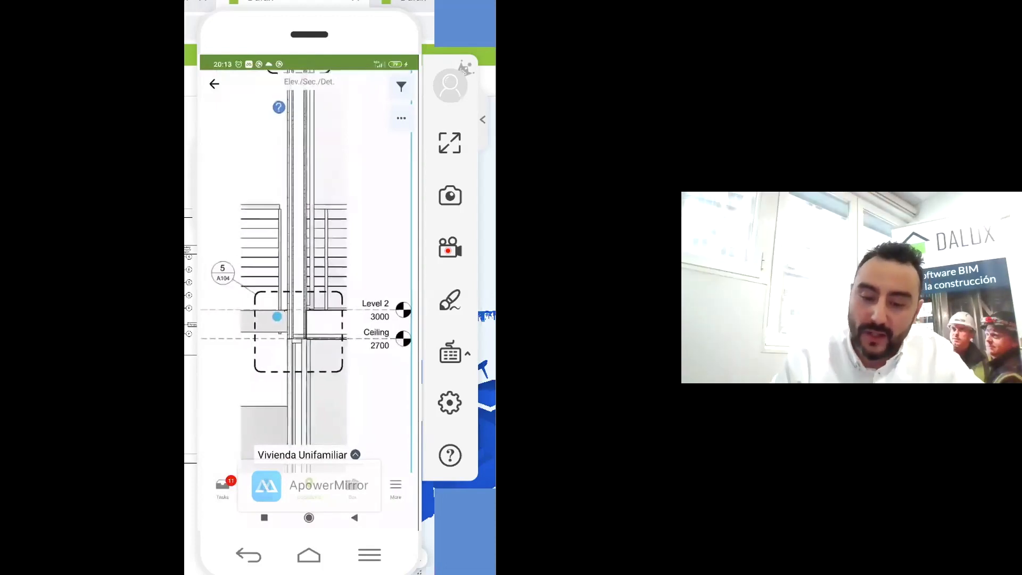
scroll(309, 283, down, 5)
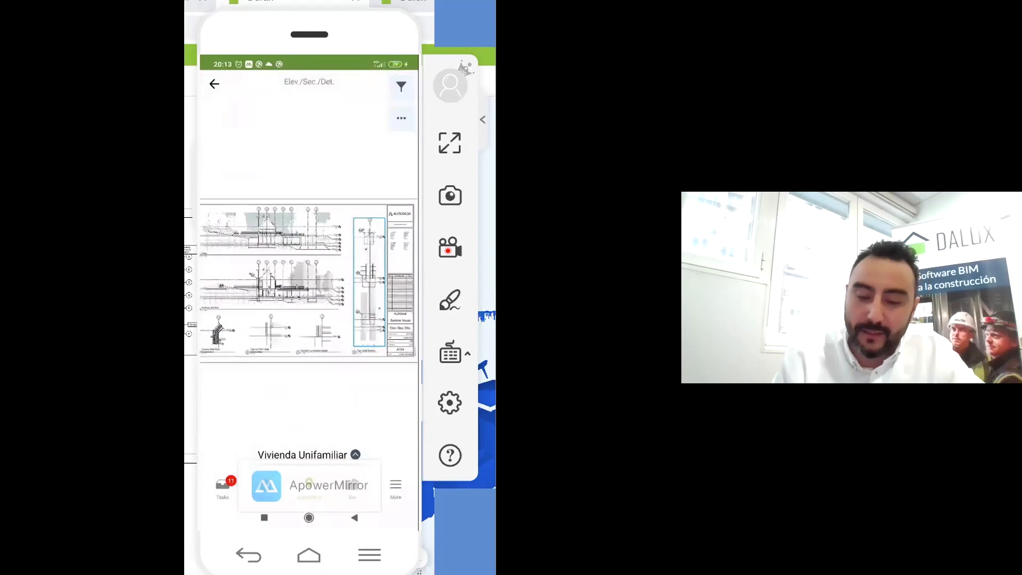
scroll(308, 282, down, 2)
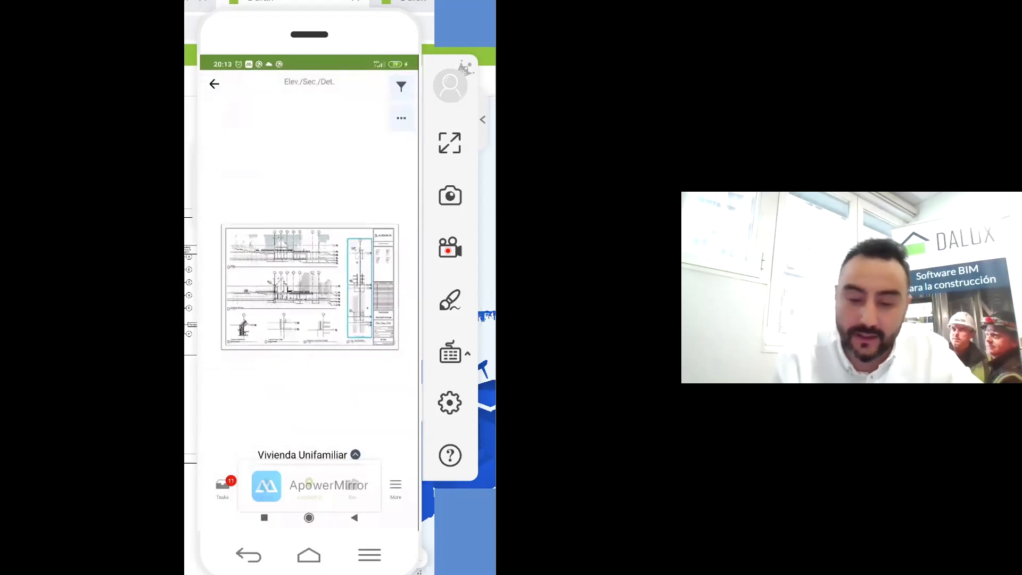
scroll(309, 282, up, 3)
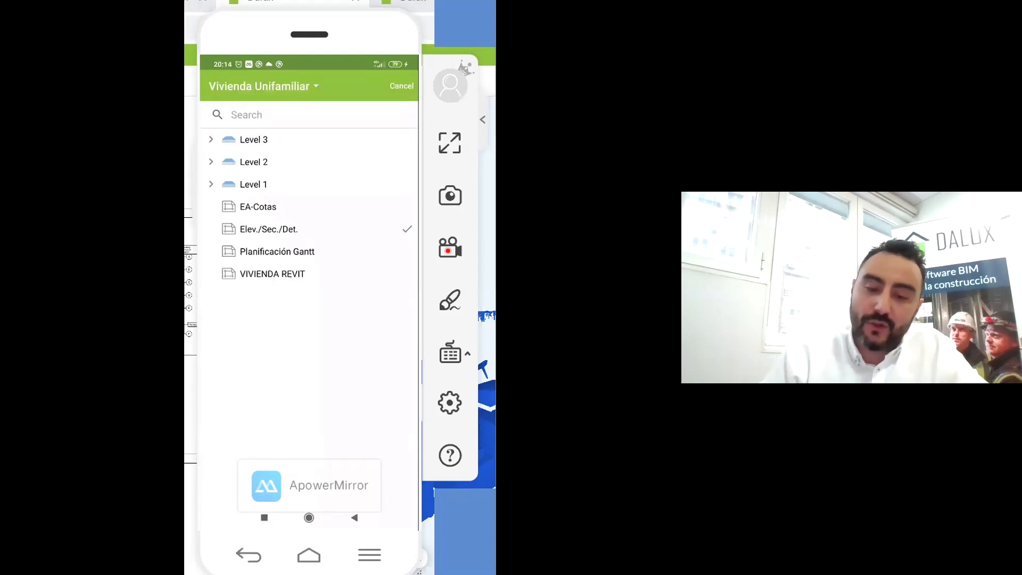
Step: Expand Levels 1, 2 and 3 in the drawing list and open the Level 3 Level Cut drawing
click(210, 184)
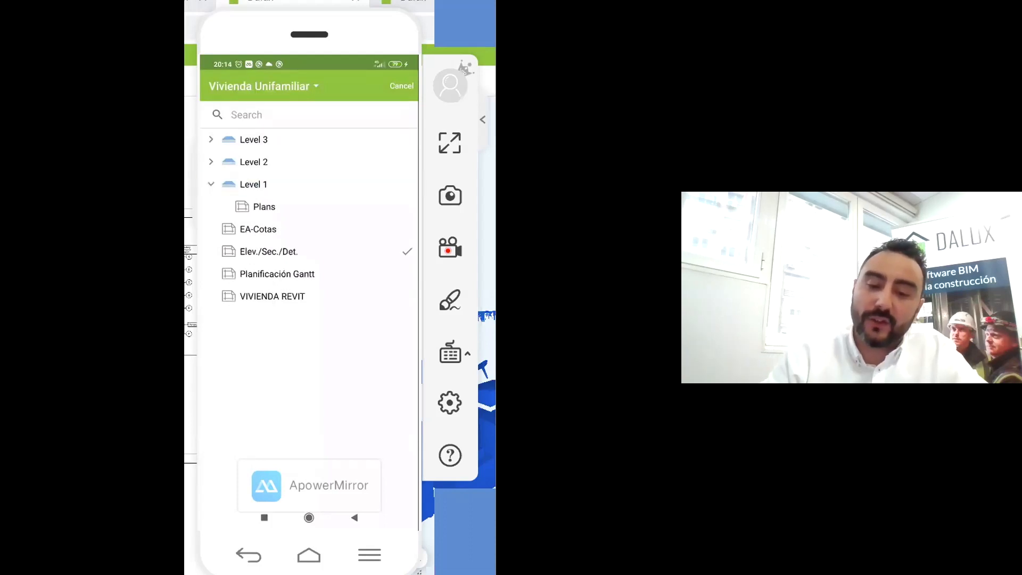
click(211, 161)
click(211, 139)
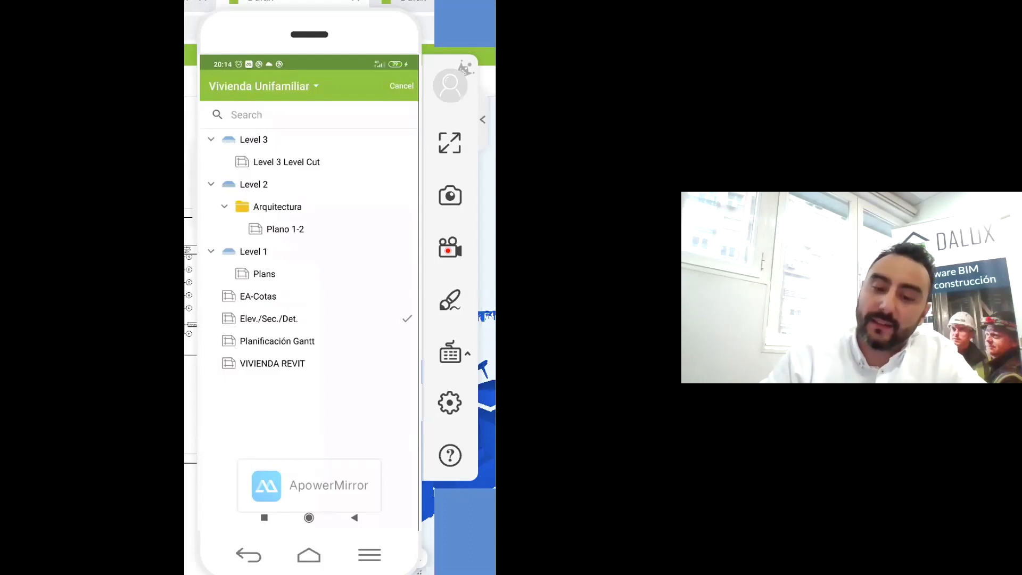
click(286, 162)
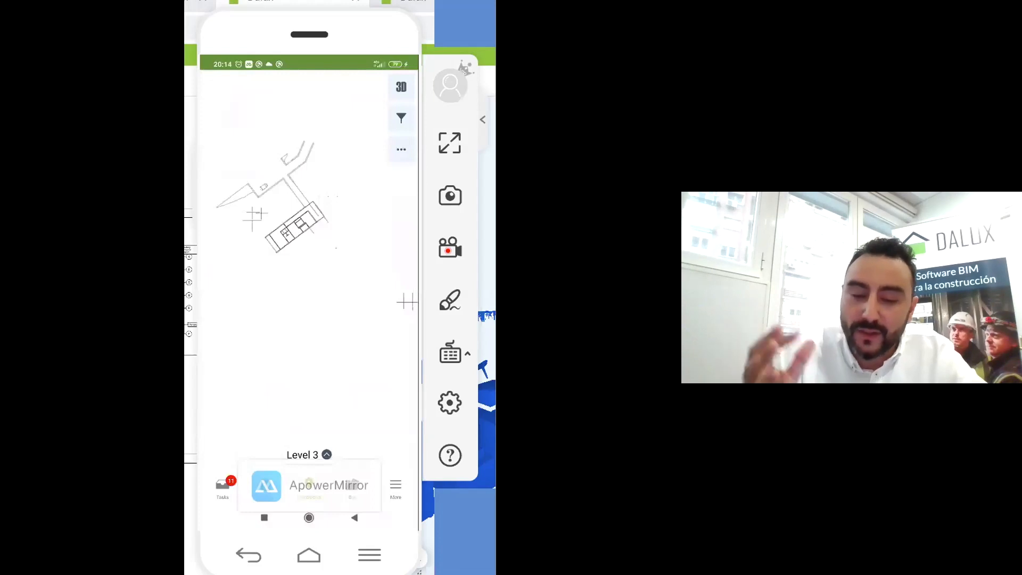
Step: Examine the Level 3 floor plan's rooms and walls up close along the building
scroll(291, 225, up, 5)
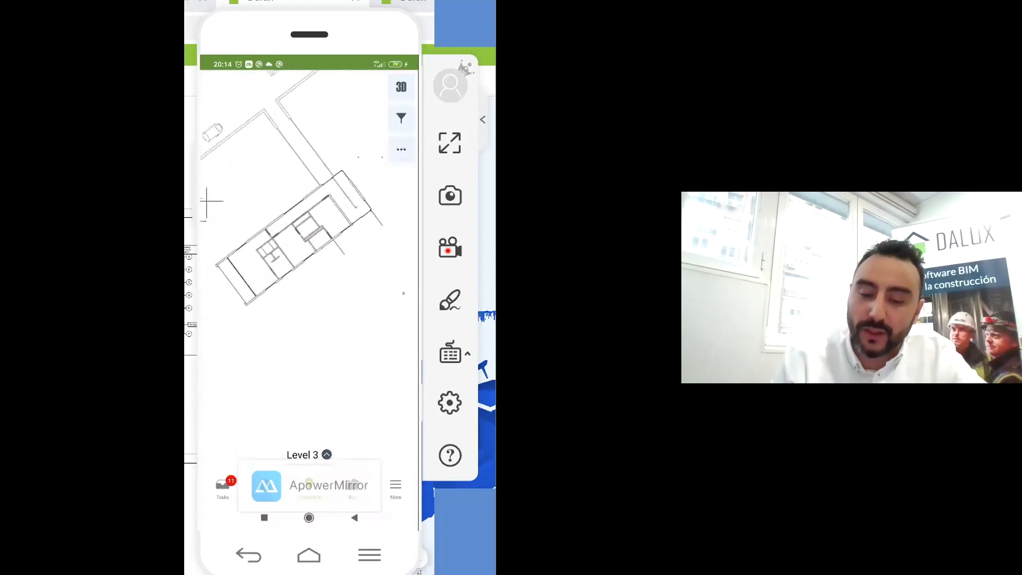
scroll(291, 225, up, 2)
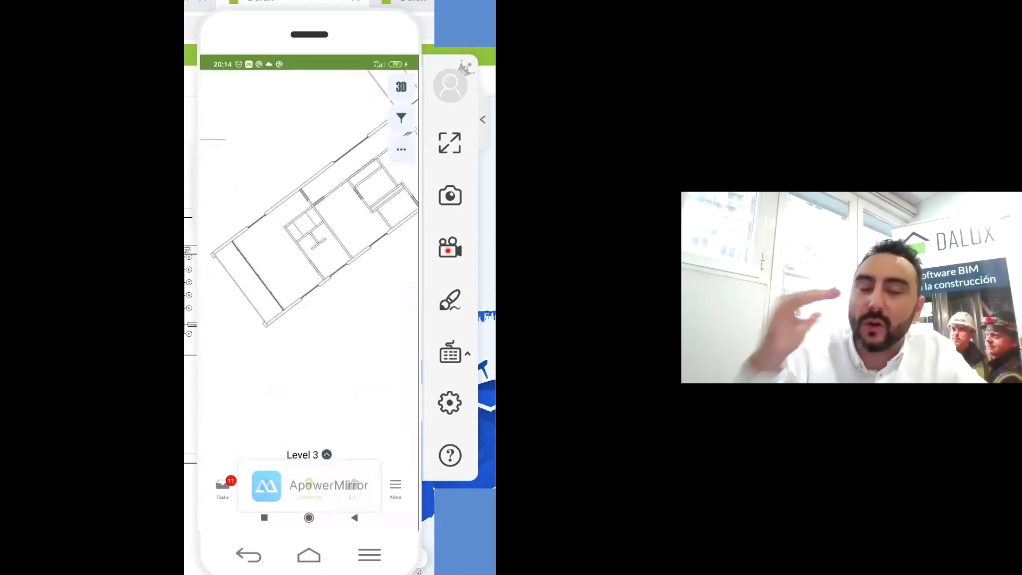
scroll(332, 281, up, 2)
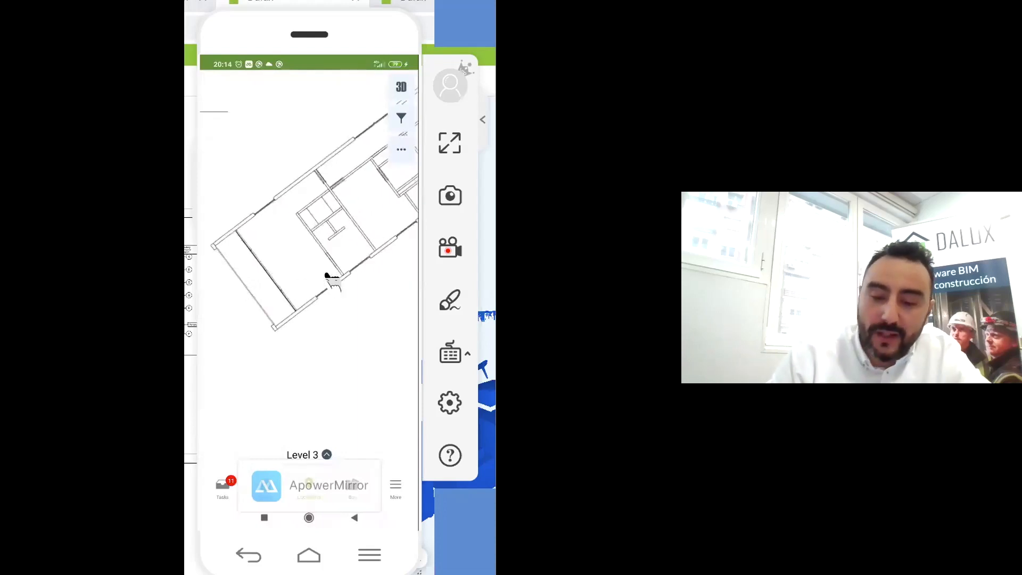
scroll(331, 281, up, 3)
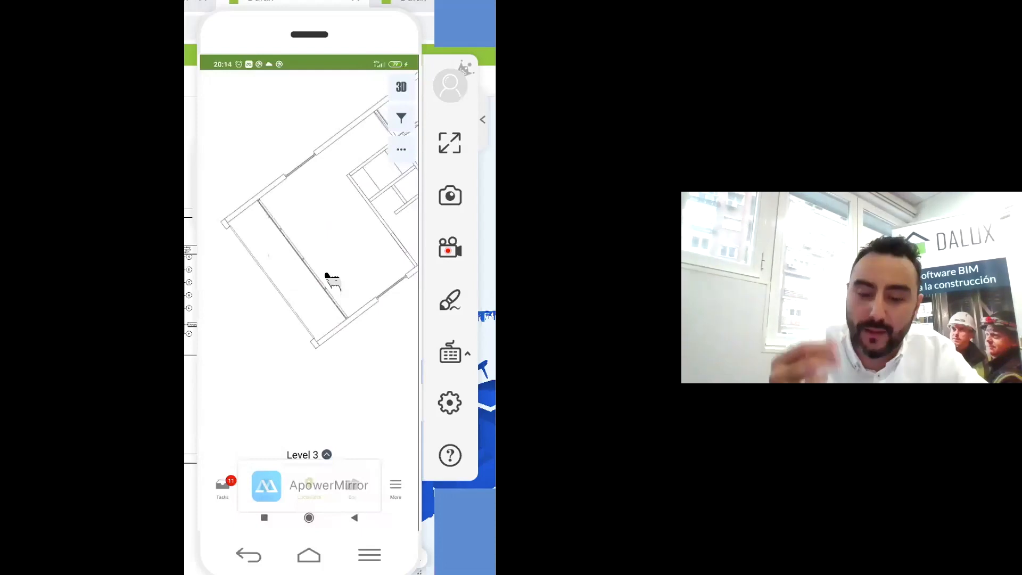
scroll(332, 280, up, 1)
scroll(332, 281, down, 3)
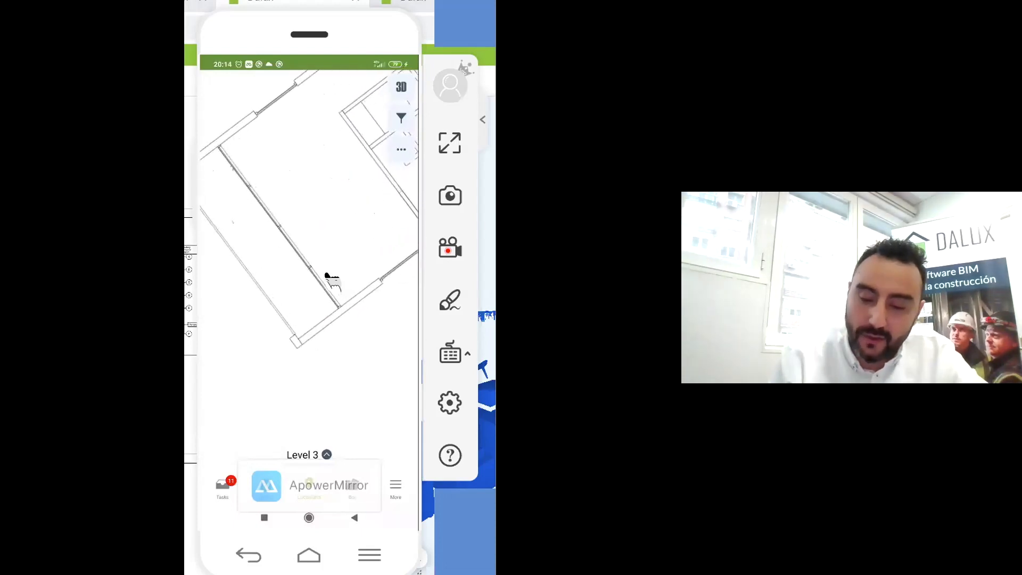
scroll(331, 281, down, 3)
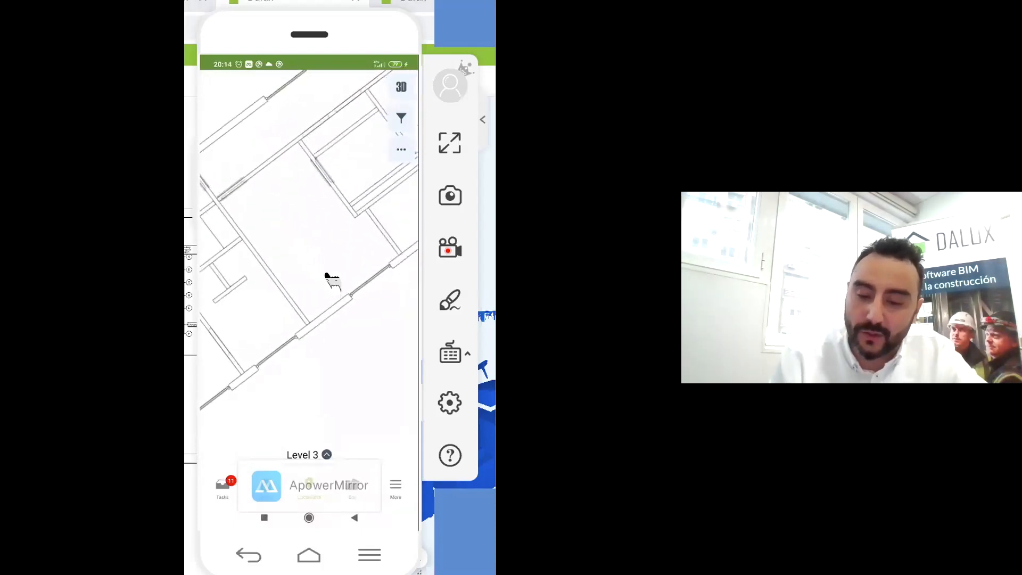
scroll(332, 280, down, 3)
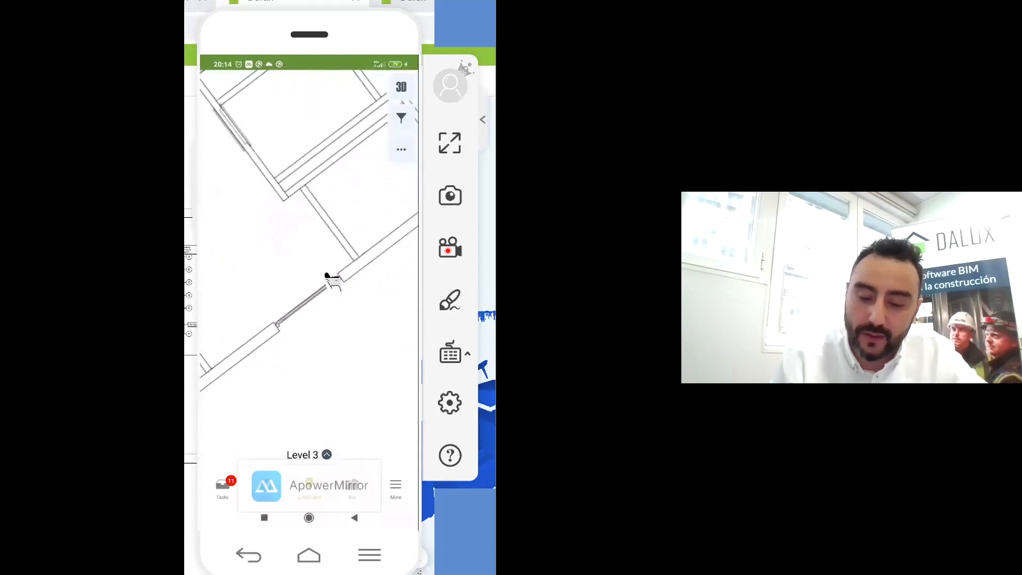
scroll(332, 280, down, 2)
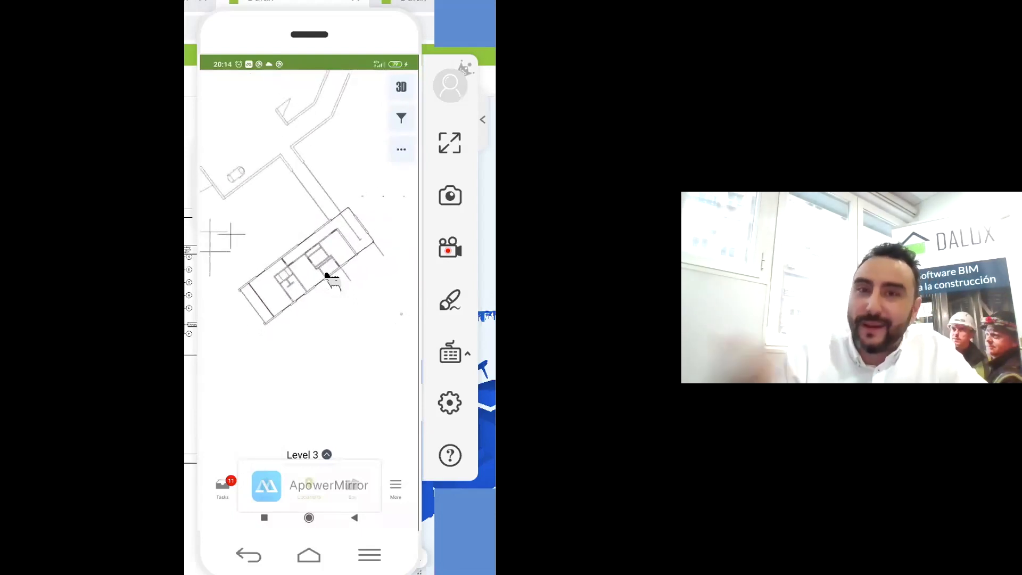
Step: Open the 3D view beside the Plans drawing and measure clear distances from the Escalera prefabricada stair, including a point-to-point measurement
click(401, 87)
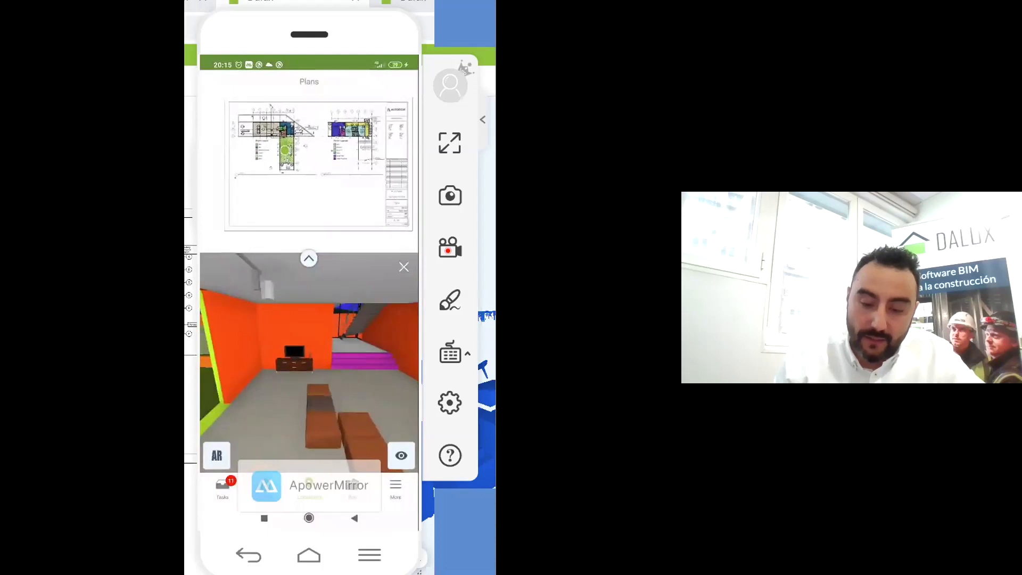
click(365, 362)
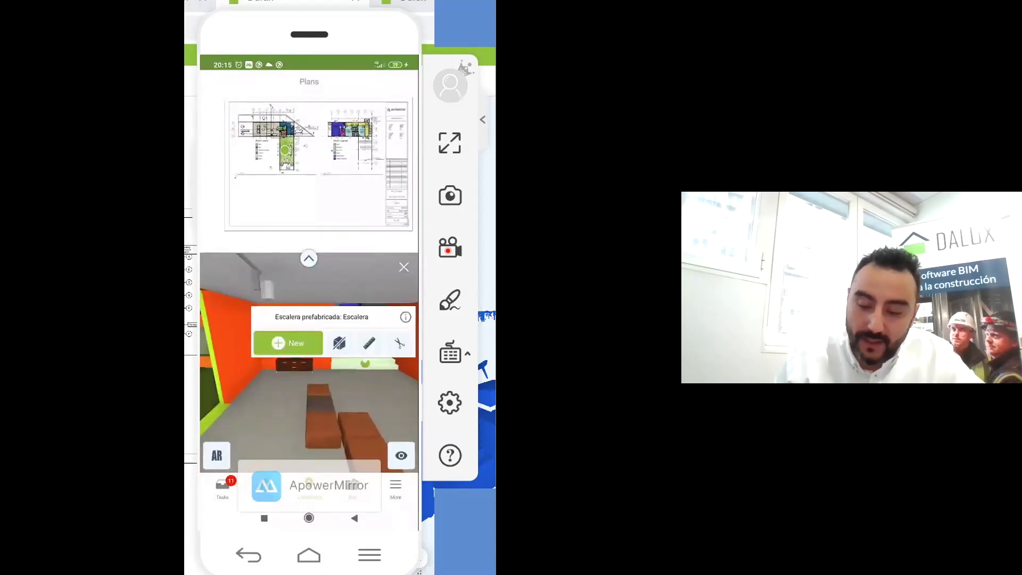
click(369, 343)
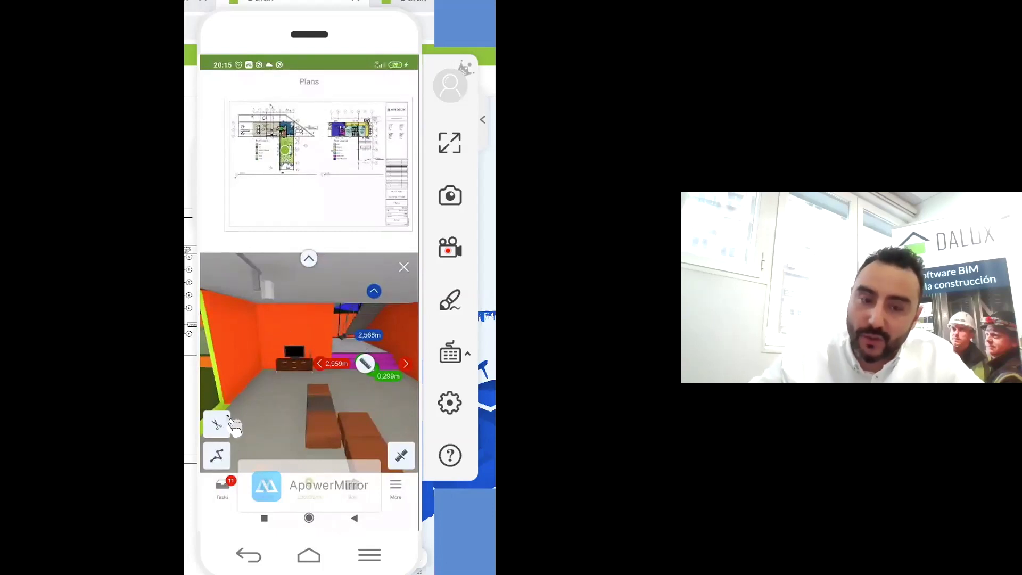
click(222, 452)
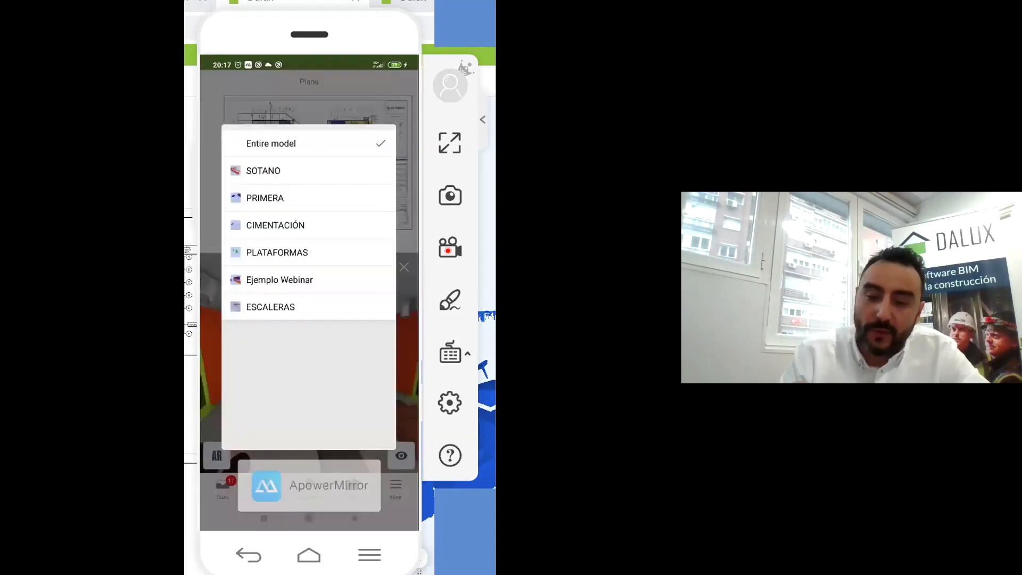
Step: Filter the 3D model to the Ejemplo Webinar view and restore the entire model
click(308, 279)
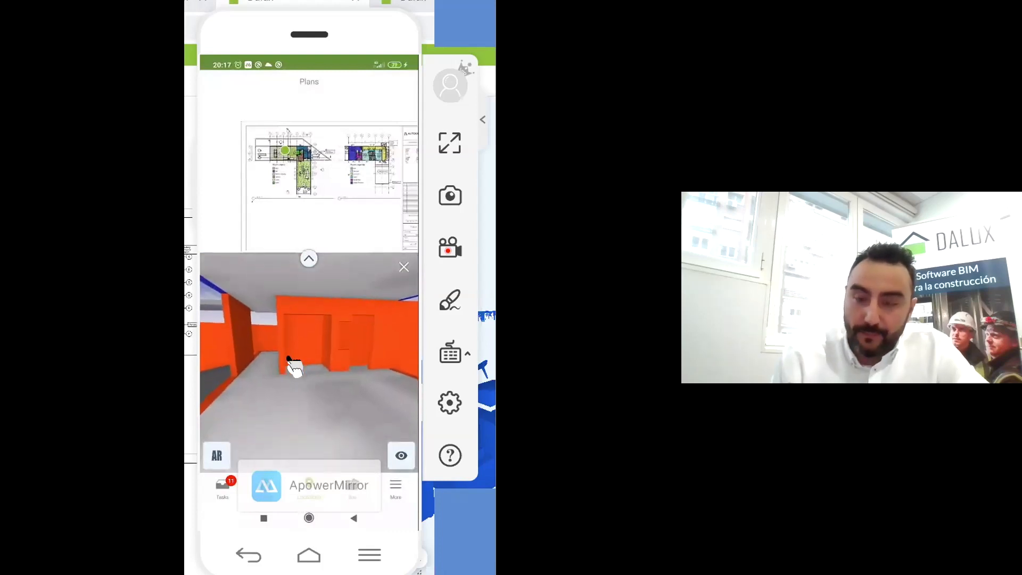
click(402, 454)
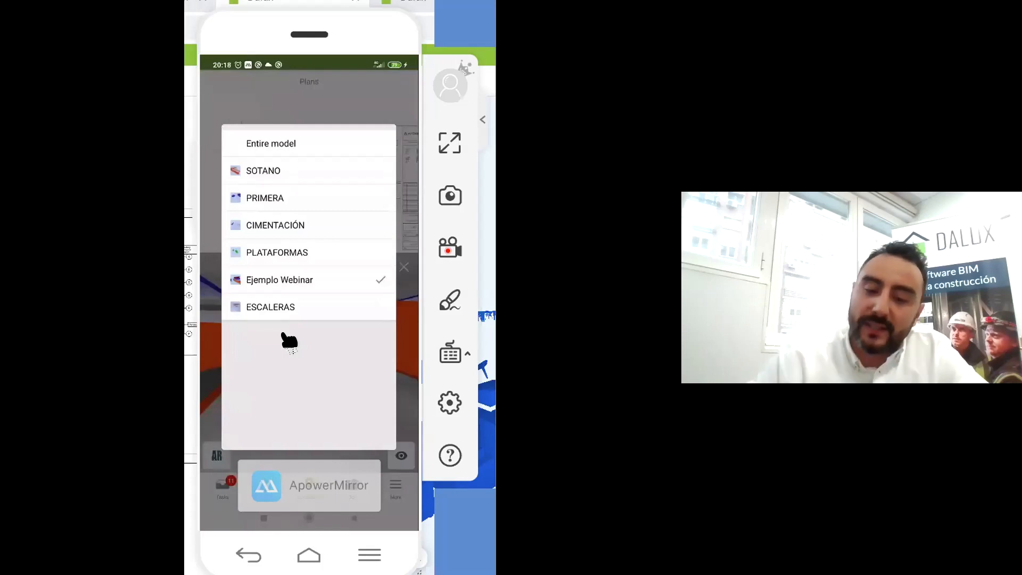
click(296, 144)
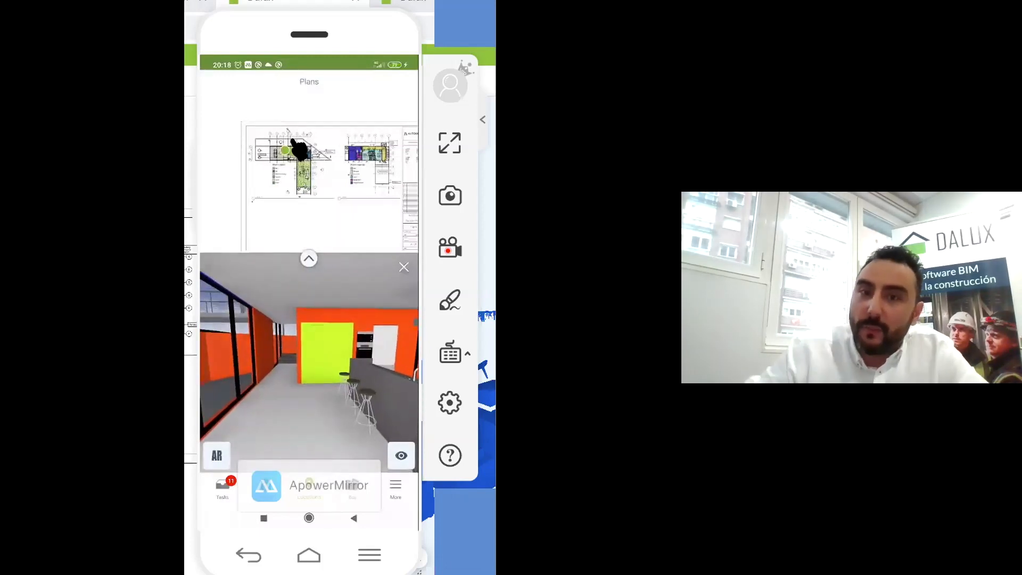
Step: Hide the M_Double-Flush door by the kitchen and cut a section of the model at the interior partition wall behind it
click(309, 352)
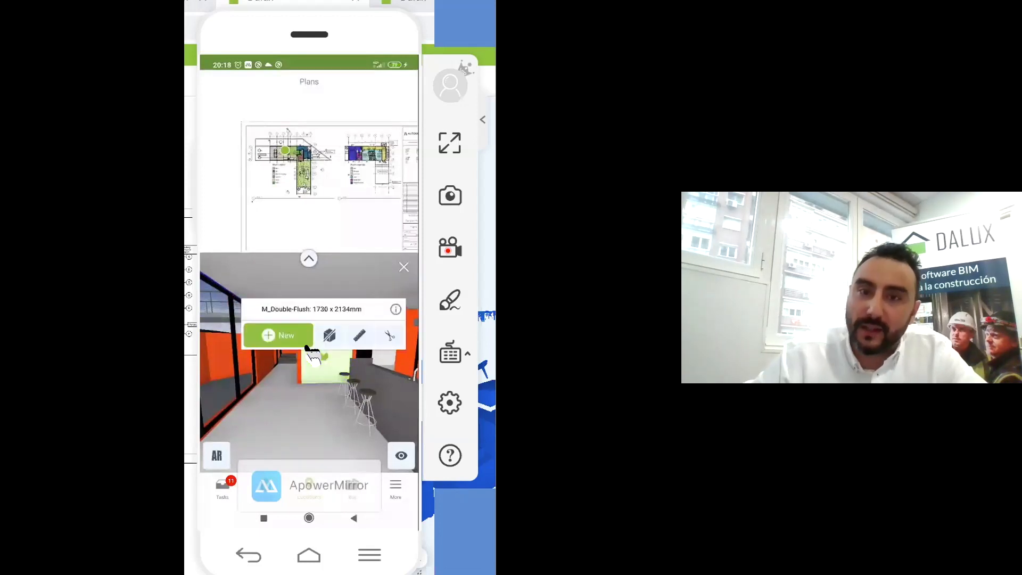
click(409, 343)
click(411, 346)
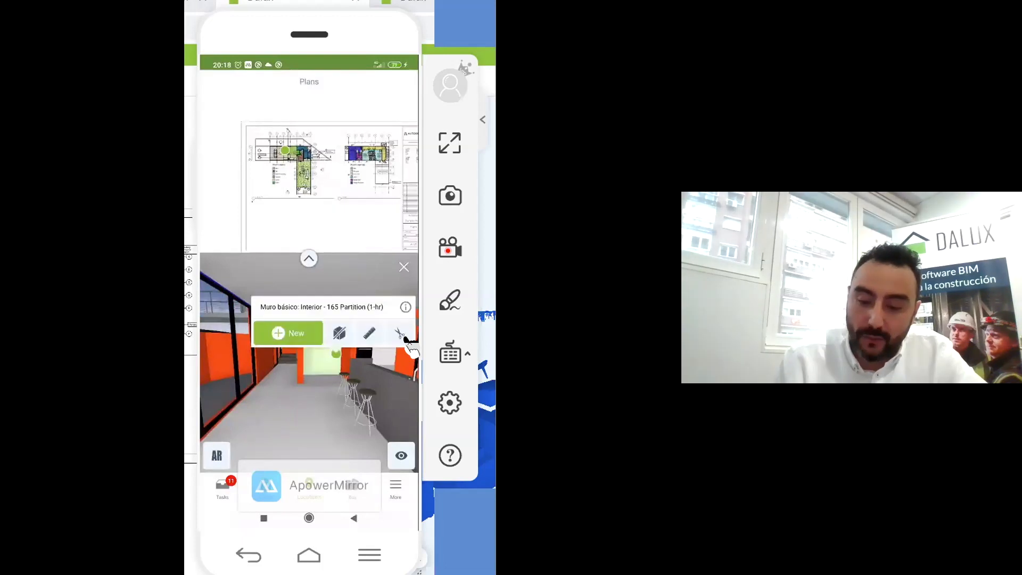
click(399, 334)
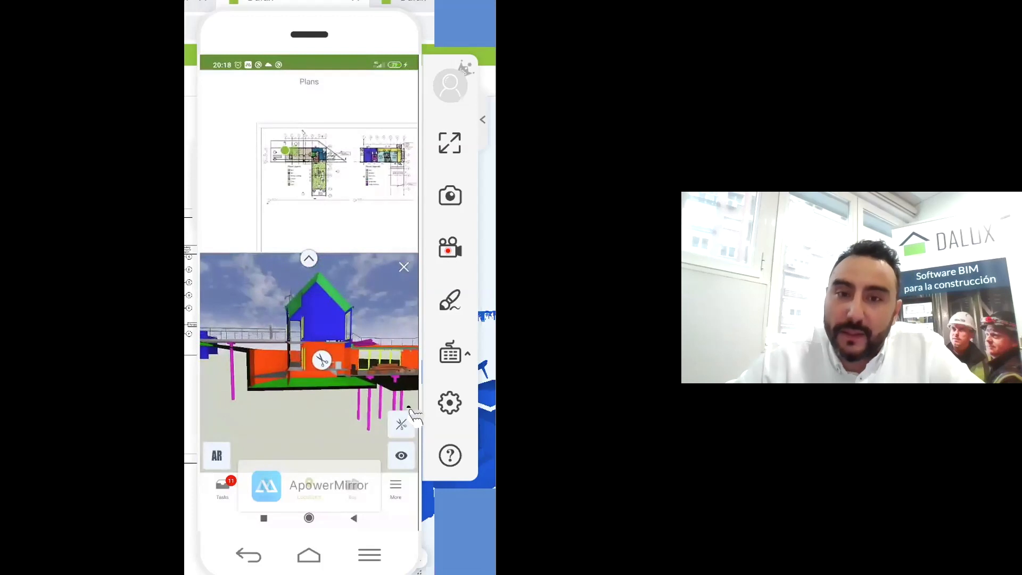
Step: Examine the full property list of the Interior - 165 Partition (1-hr) wall behind the hidden door
click(339, 341)
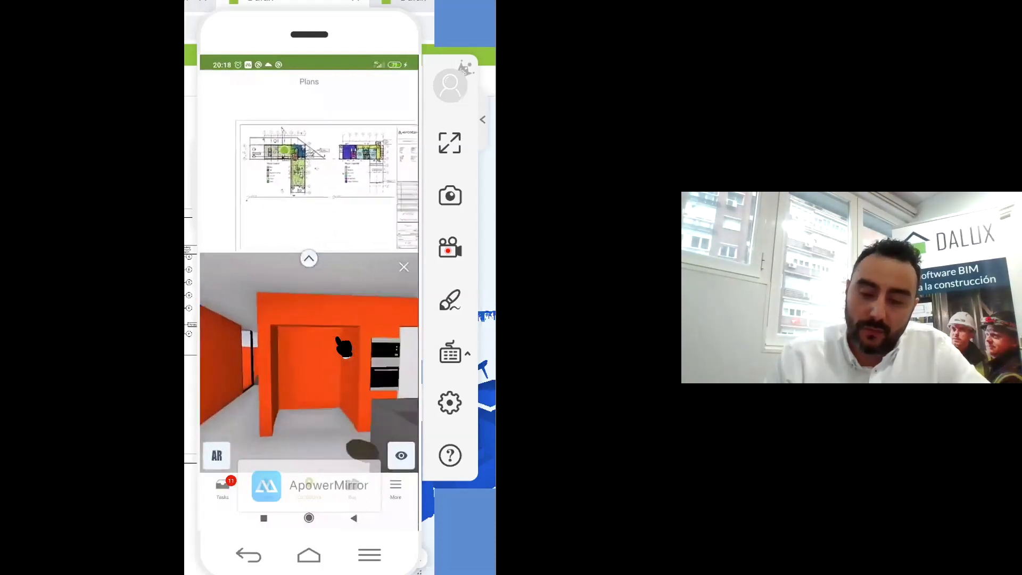
click(343, 347)
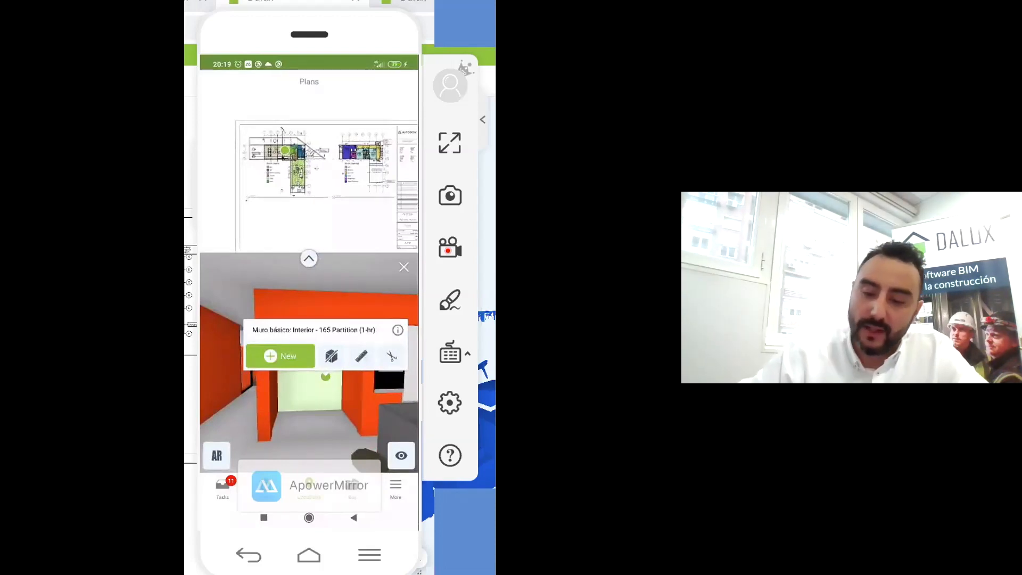
click(398, 330)
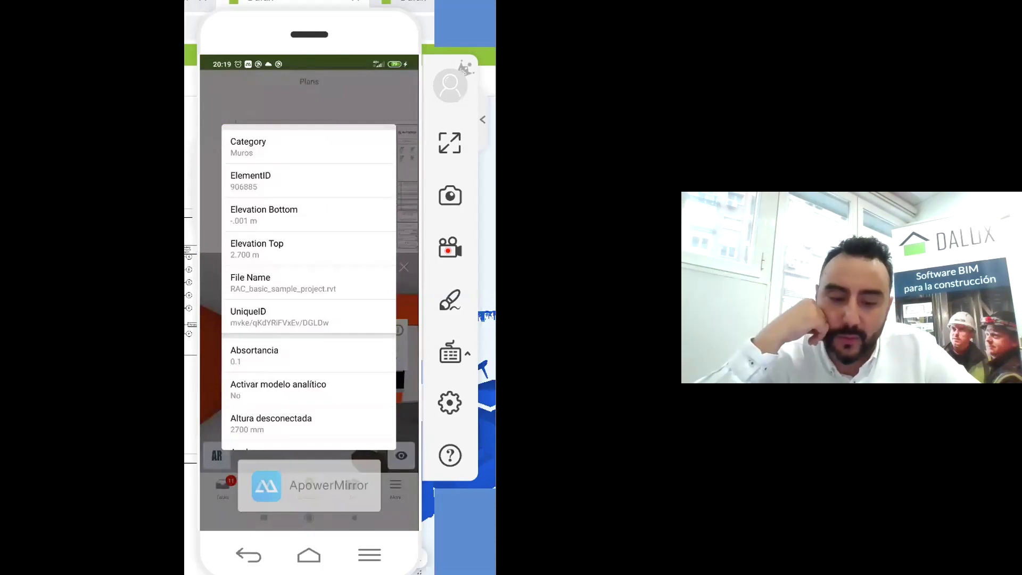
scroll(309, 288, down, 5)
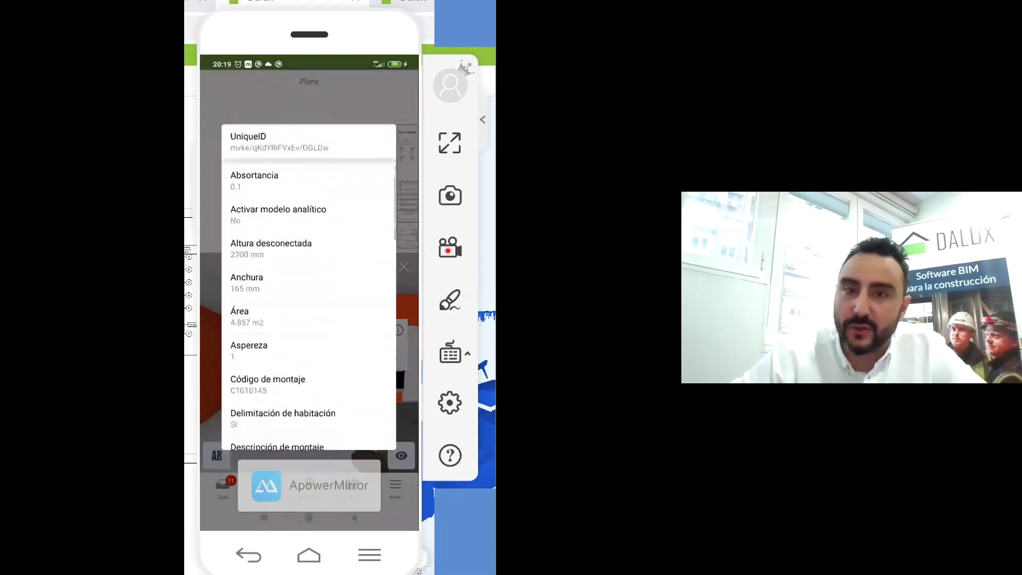
scroll(309, 288, down, 5)
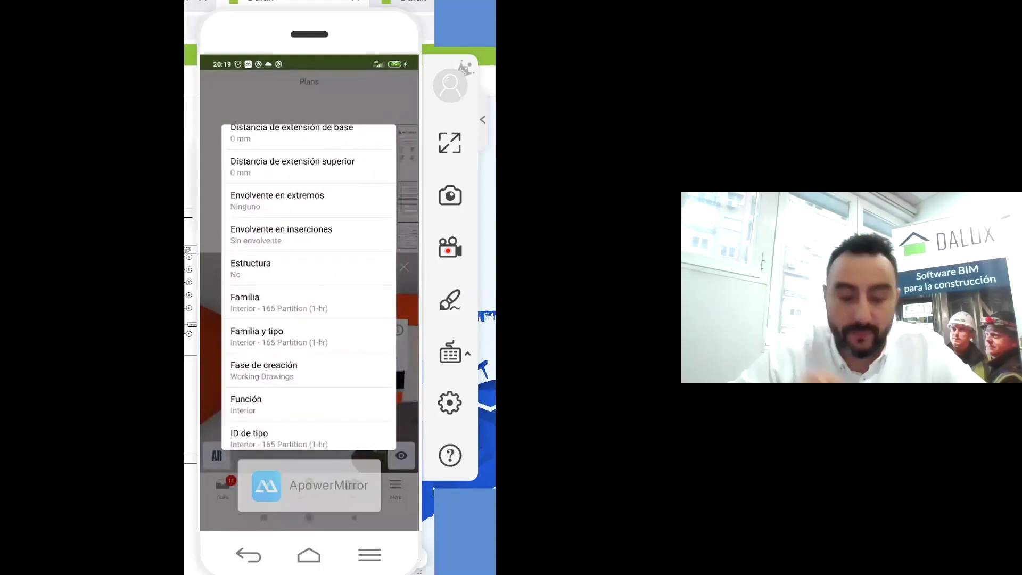
scroll(308, 287, down, 5)
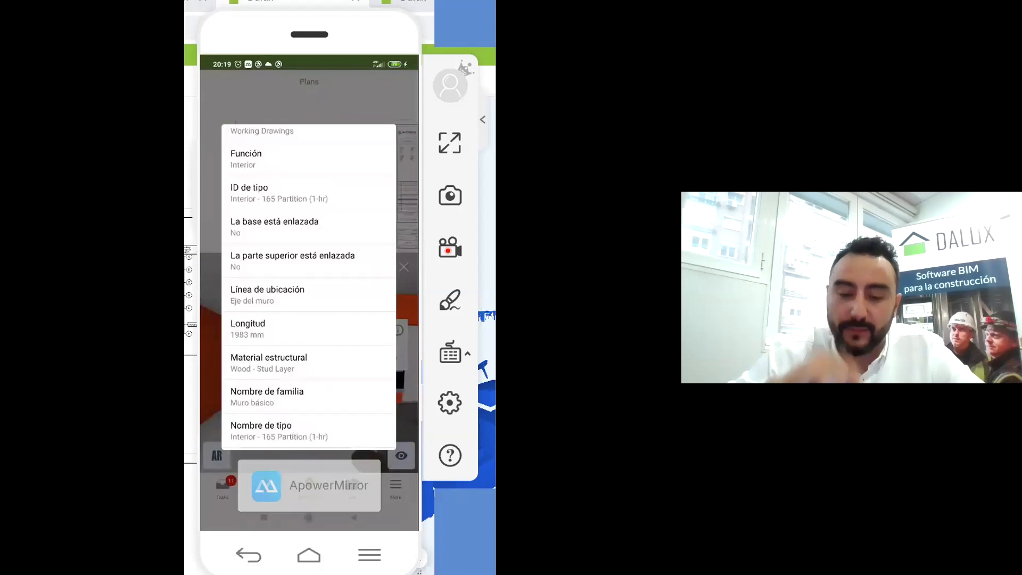
scroll(309, 288, down, 5)
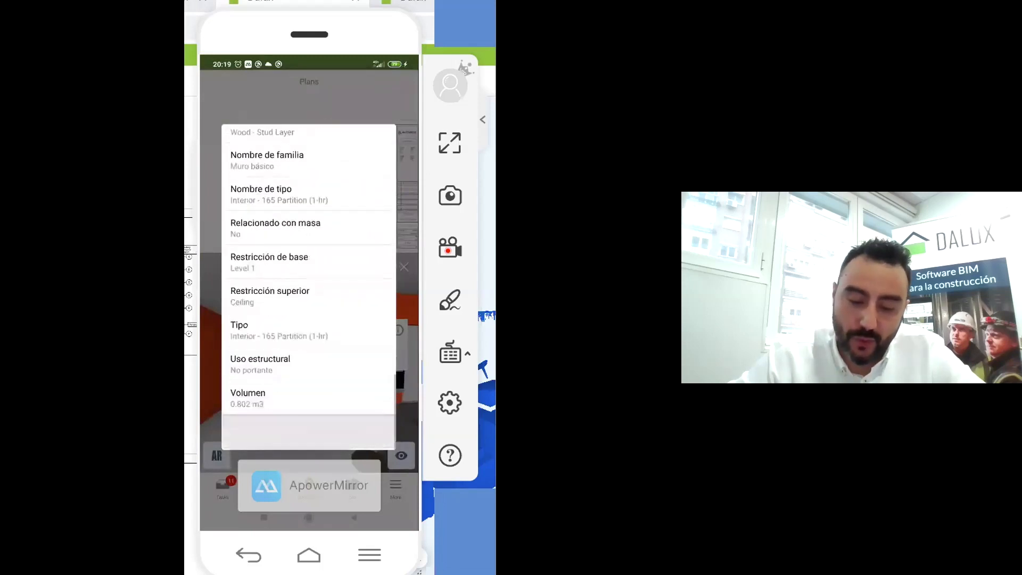
scroll(308, 287, up, 5)
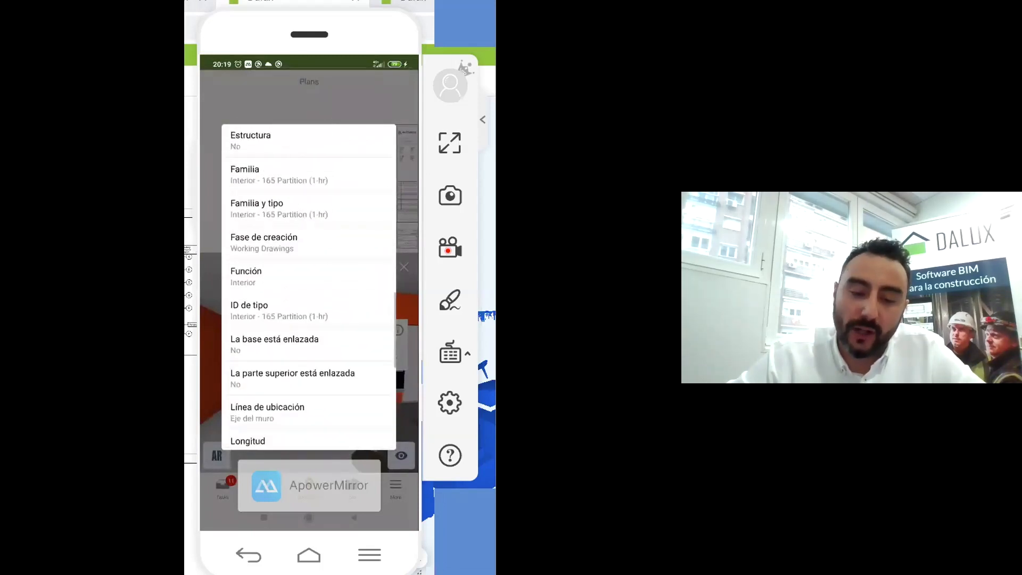
scroll(309, 287, up, 3)
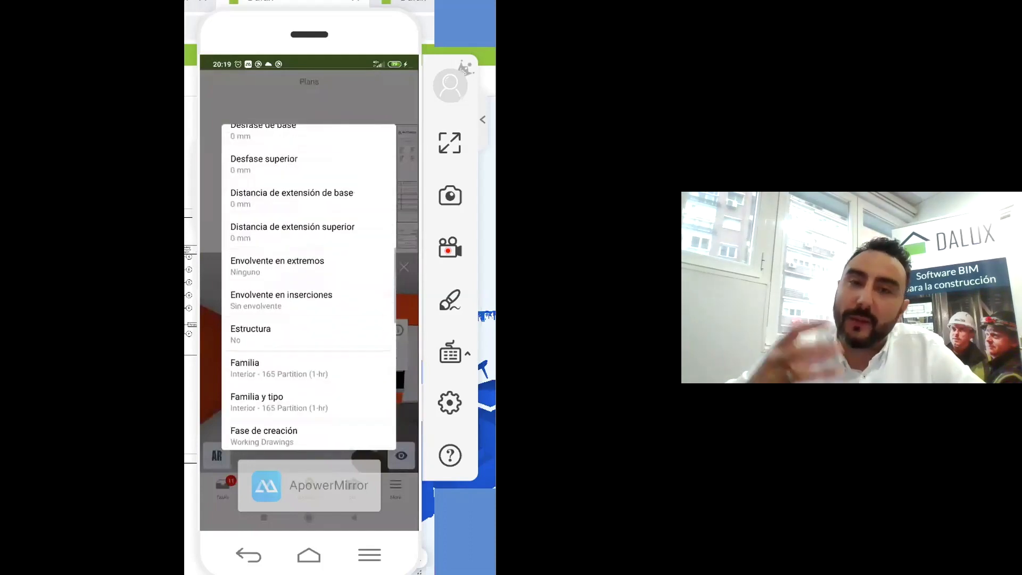
scroll(308, 286, up, 4)
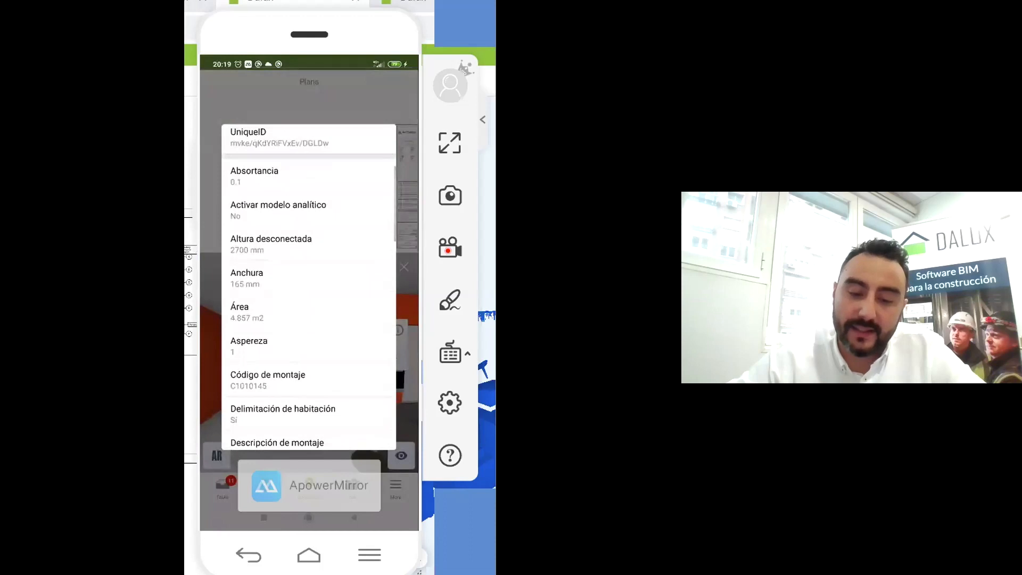
scroll(308, 286, up, 1)
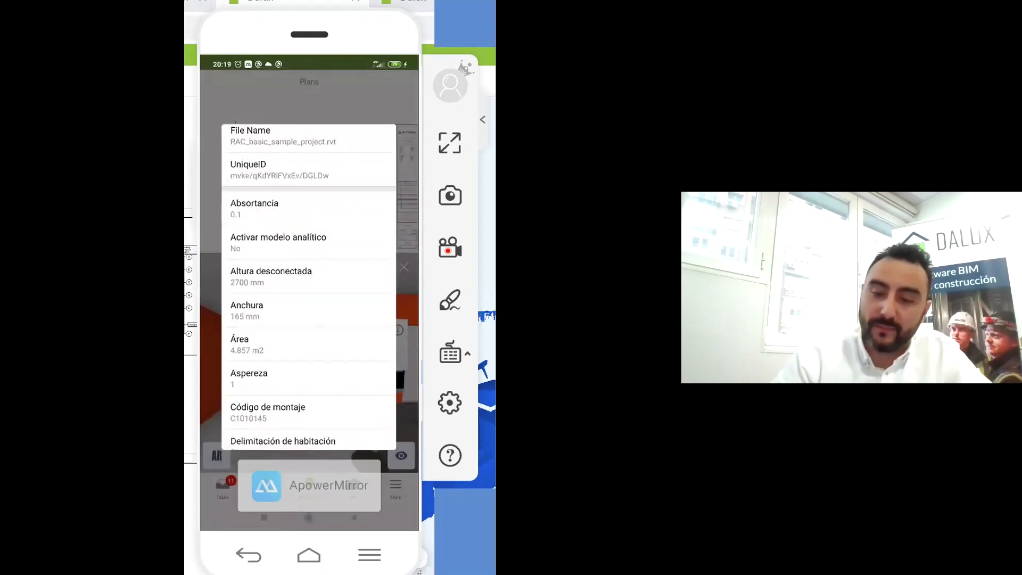
key(Escape)
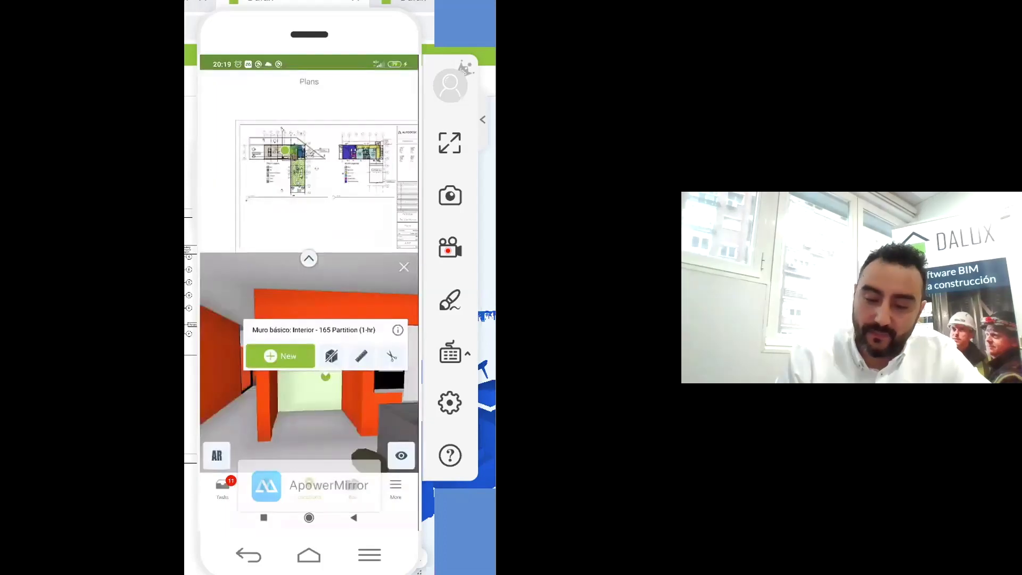
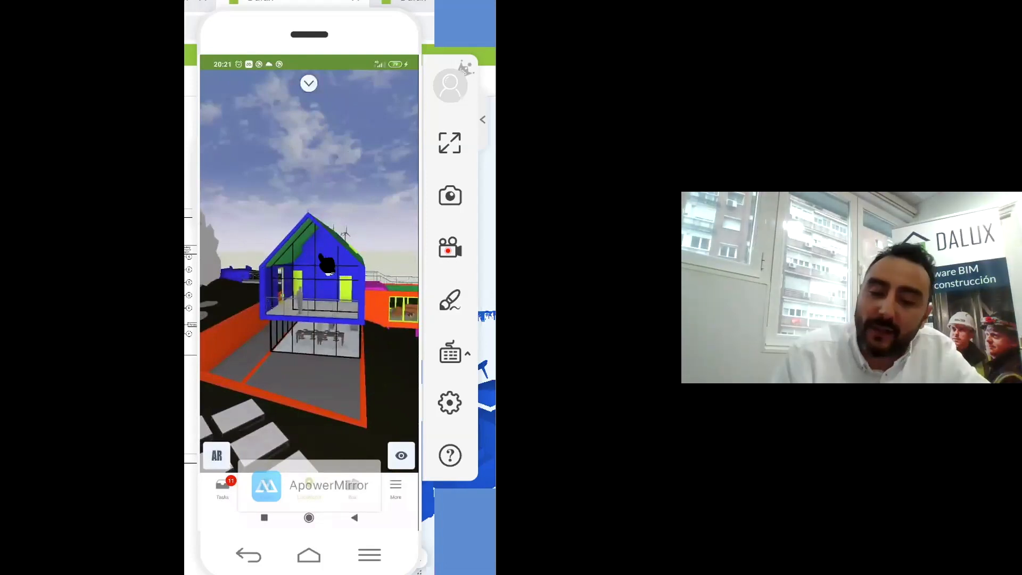
Step: Examine the house's glazed gable end up close in 3D and start the augmented reality view
scroll(320, 256, up, 3)
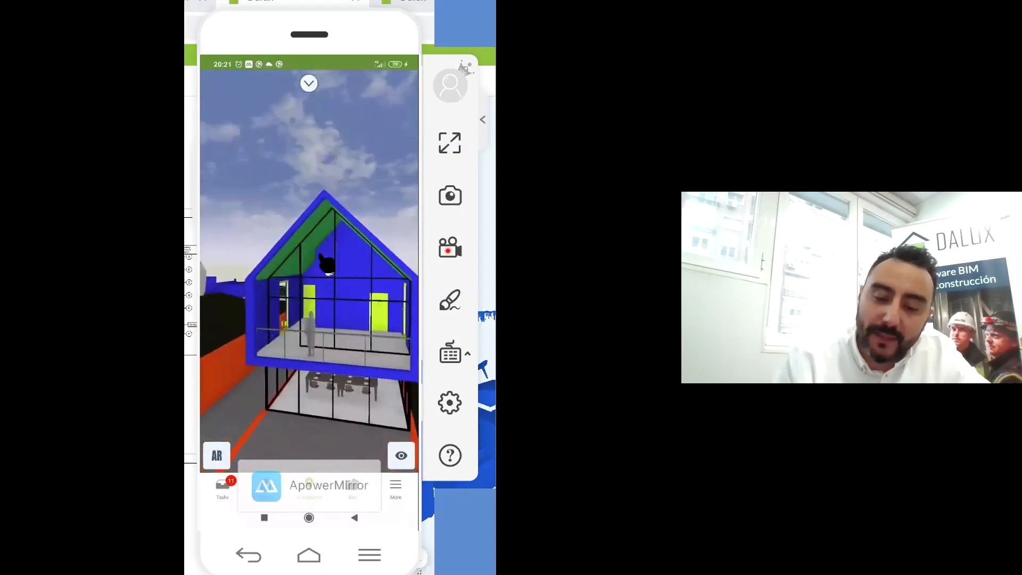
scroll(322, 258, up, 3)
scroll(322, 258, down, 2)
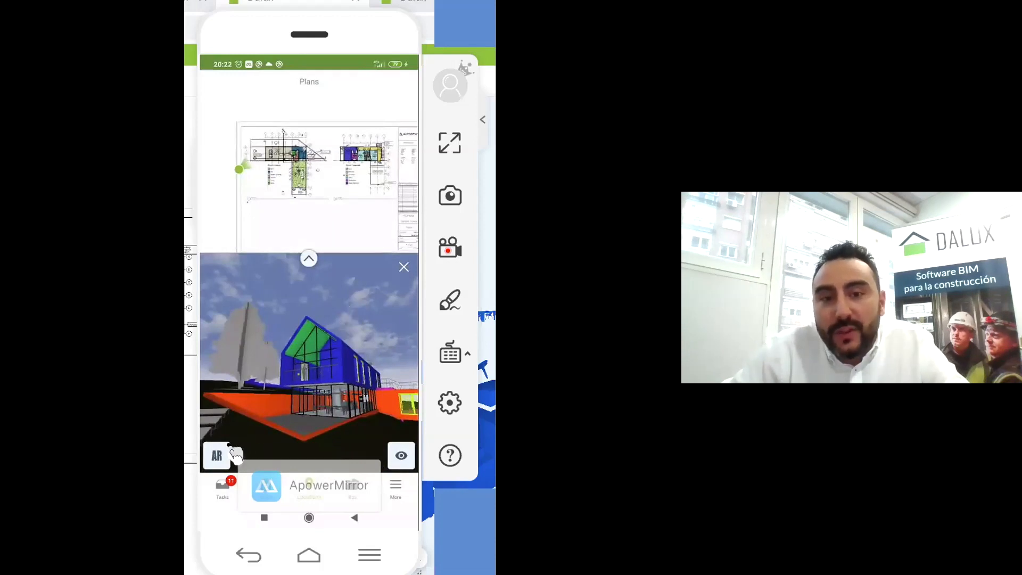
click(221, 461)
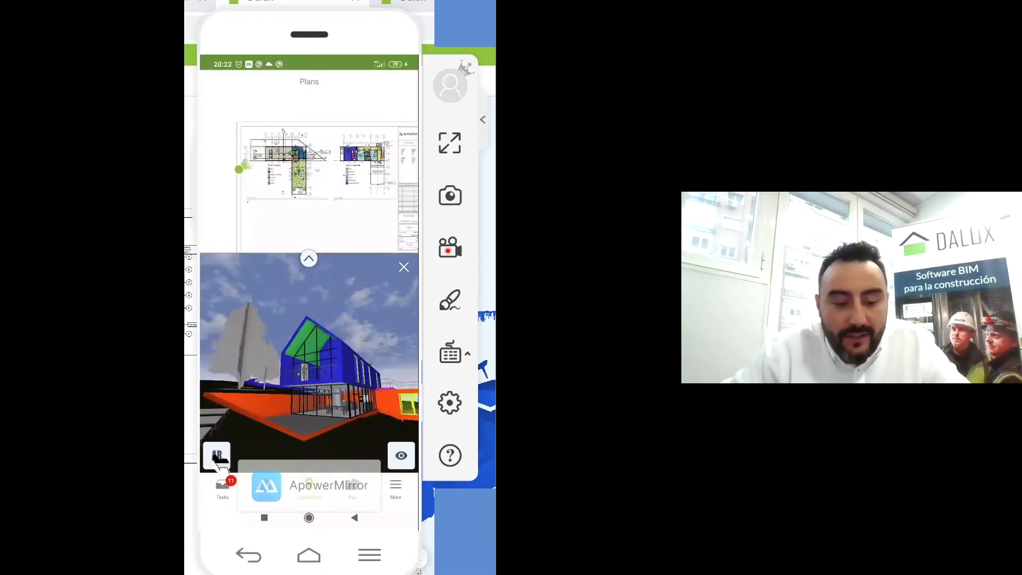
click(218, 461)
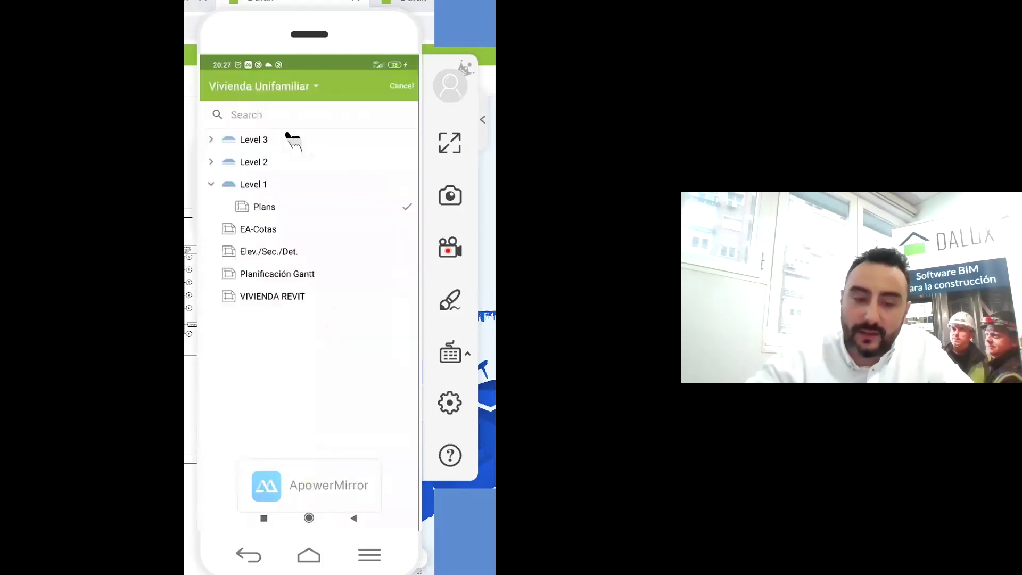
Step: Open the Level 2 drawing Plano 1-2 and start a new entry located in the living room
click(290, 137)
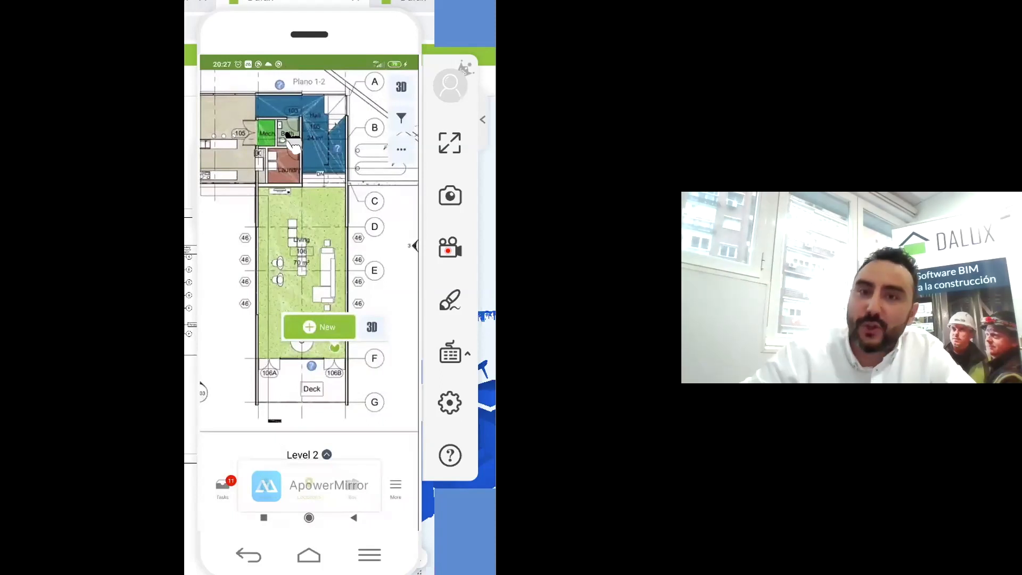
click(312, 327)
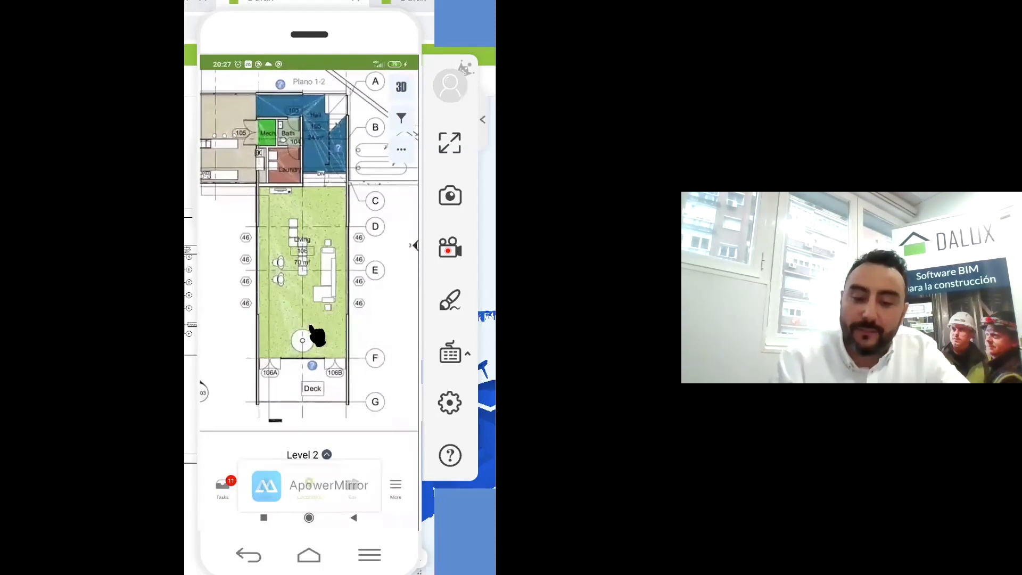
click(312, 327)
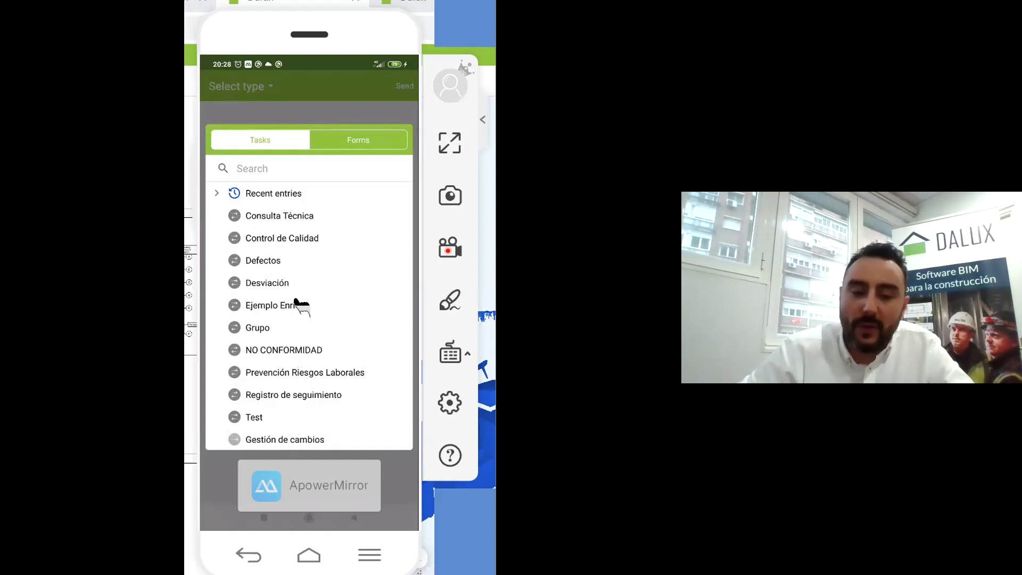
Step: Look through the available task types and choose Consulta Técnica
scroll(301, 306, down, 1)
scroll(301, 306, up, 1)
scroll(301, 307, down, 1)
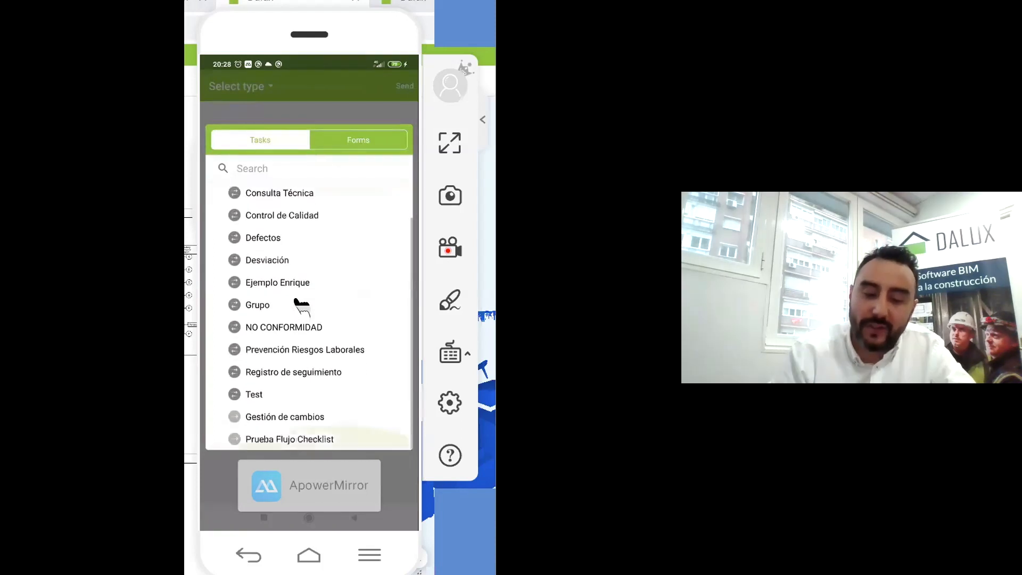
scroll(302, 306, up, 1)
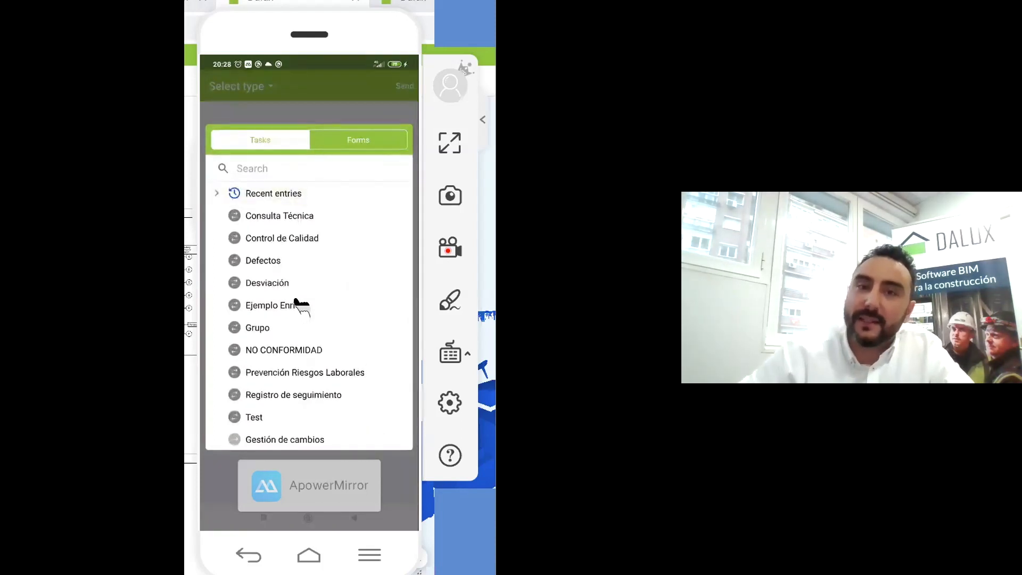
click(275, 217)
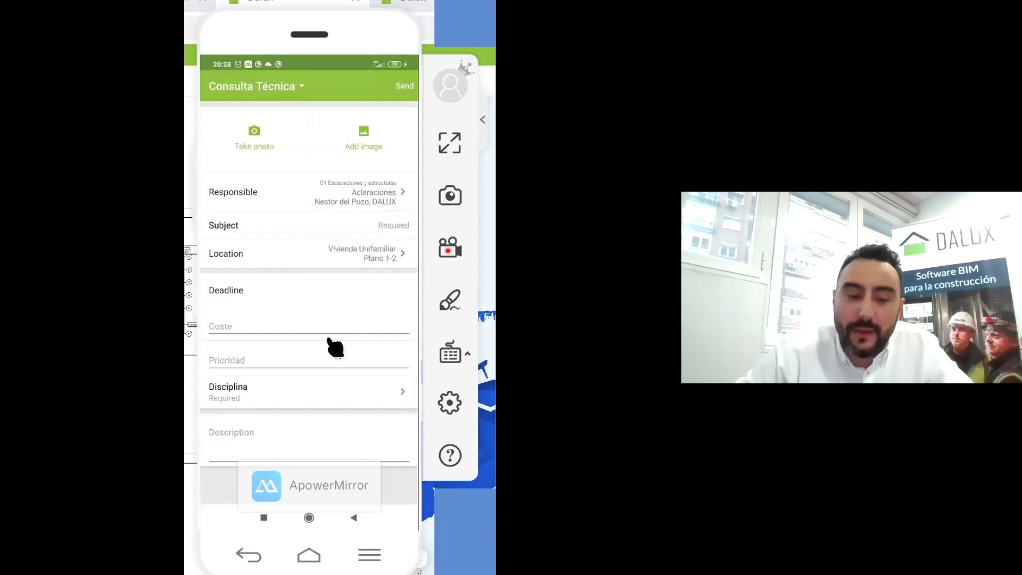
Step: Attach a new photo of the laptop to the task, marked up with a rectangle
click(266, 141)
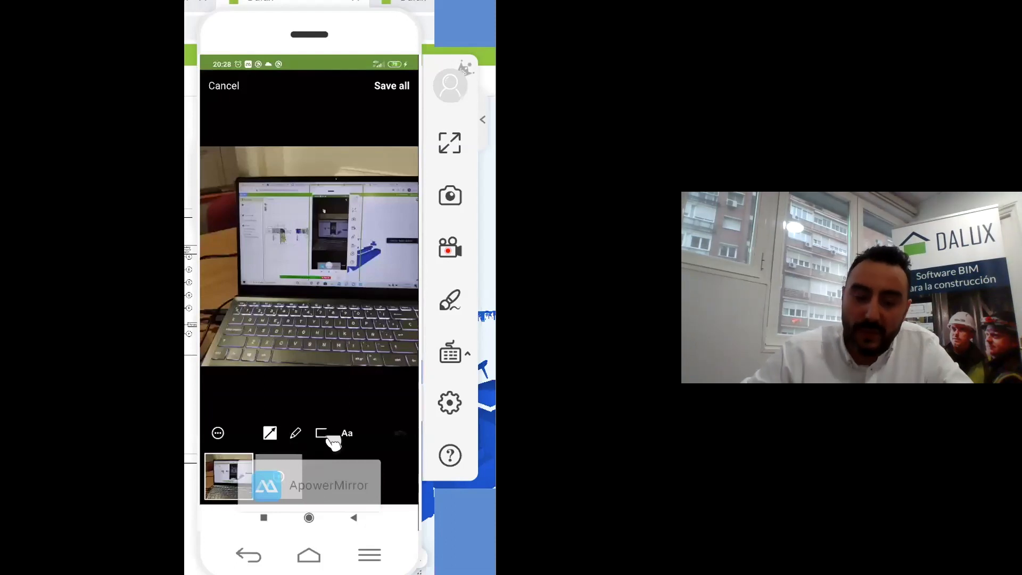
click(327, 435)
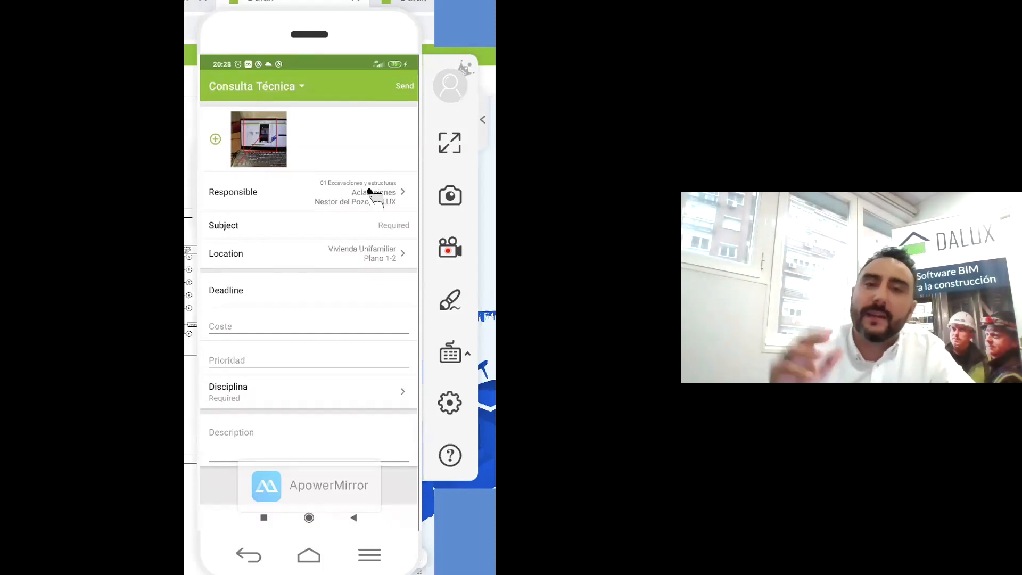
Step: Assign the Aclaraciones workflow of 01 Excavaciones y estructuras as responsible and set the task's subject to Prueba
click(371, 193)
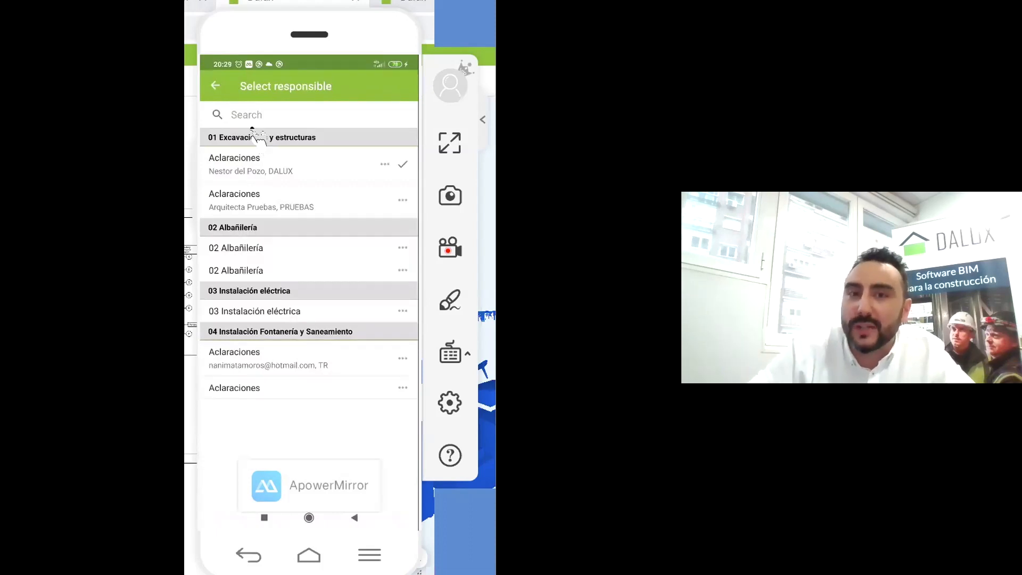
click(284, 173)
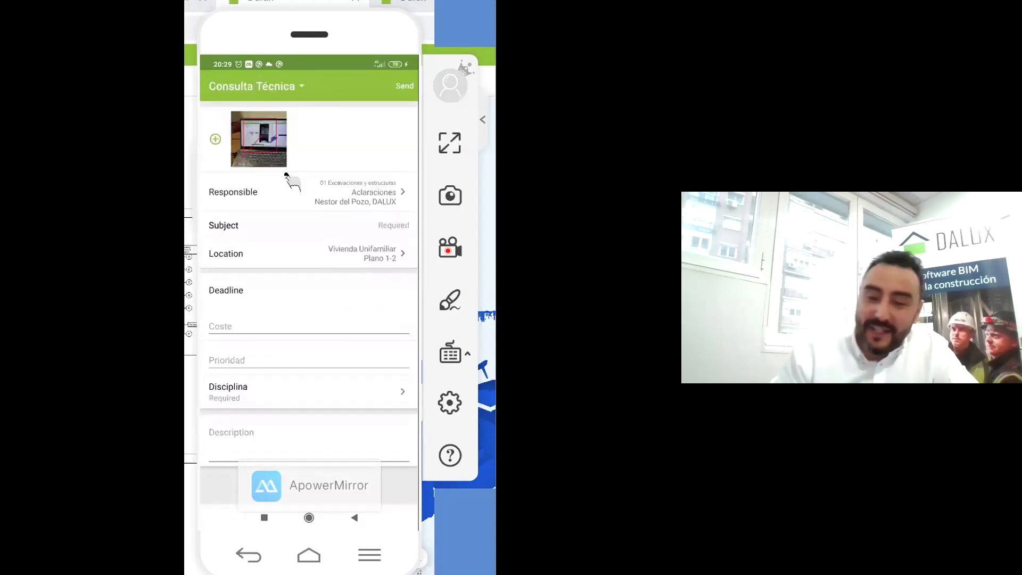
click(308, 225)
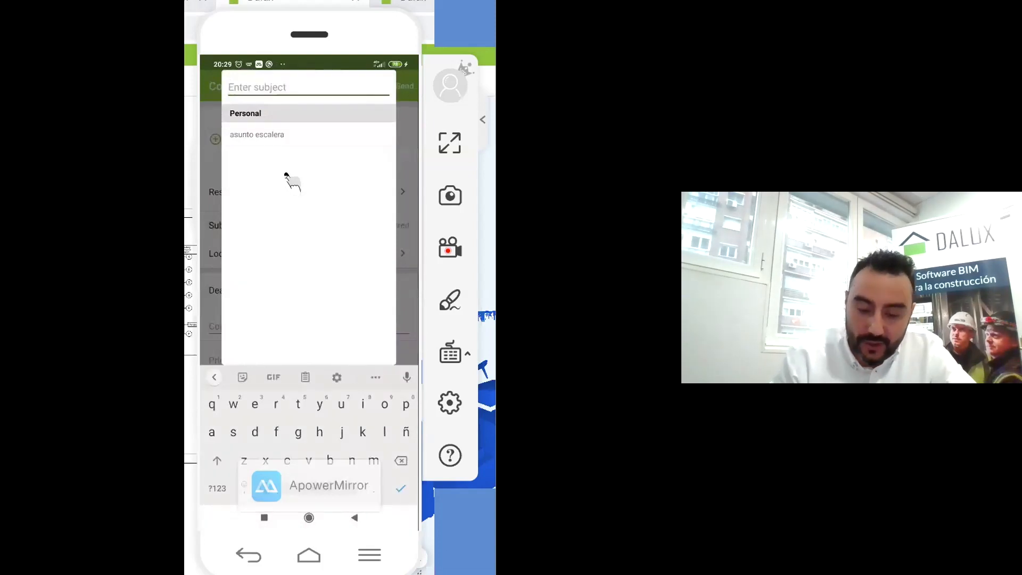
text(Prueba)
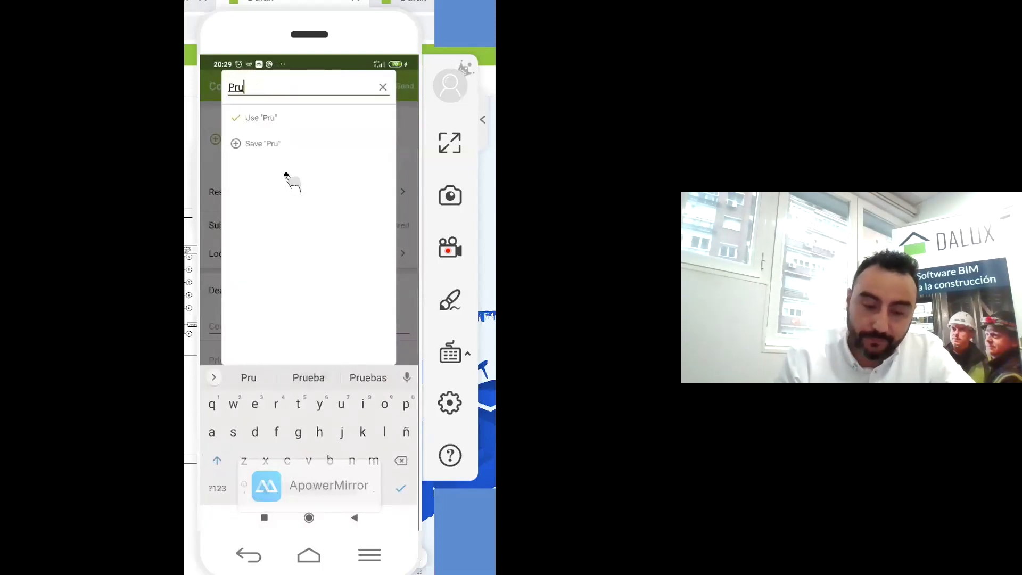
key(Return)
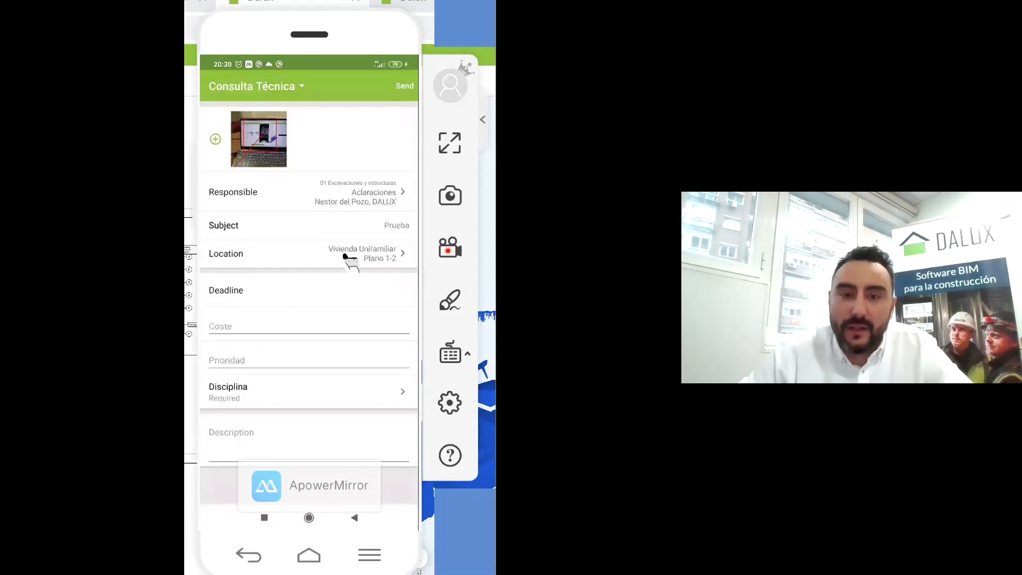
Step: Give the task the deadline May 18 2020, discipline Arquitectura and description "vamos a describir la tarea", and send it
click(244, 295)
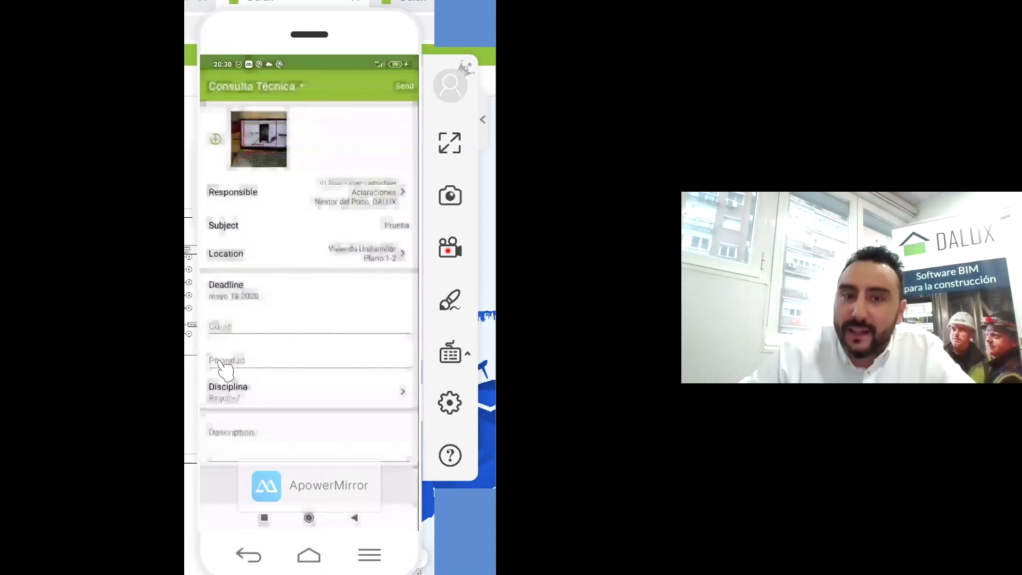
click(259, 397)
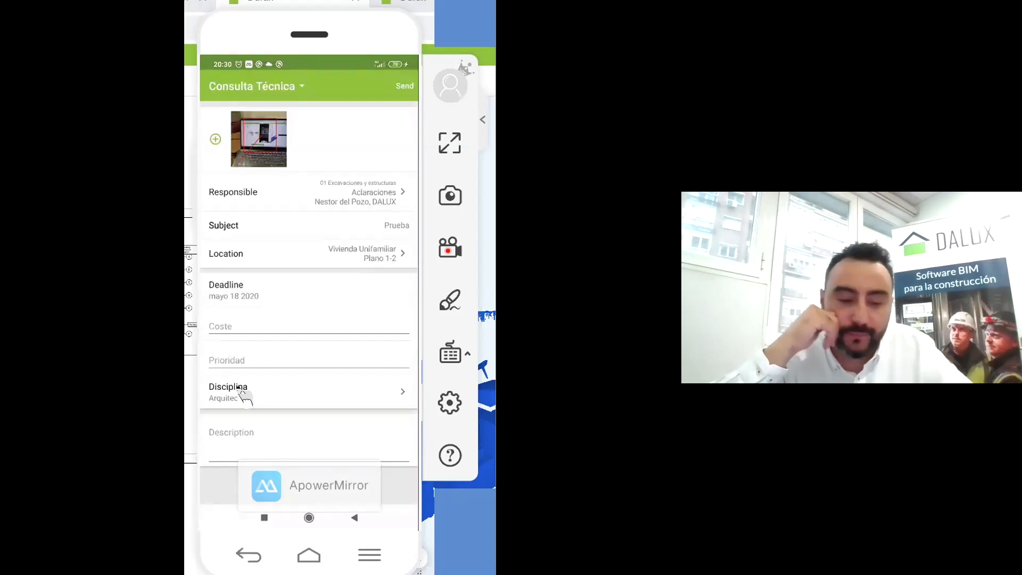
click(271, 446)
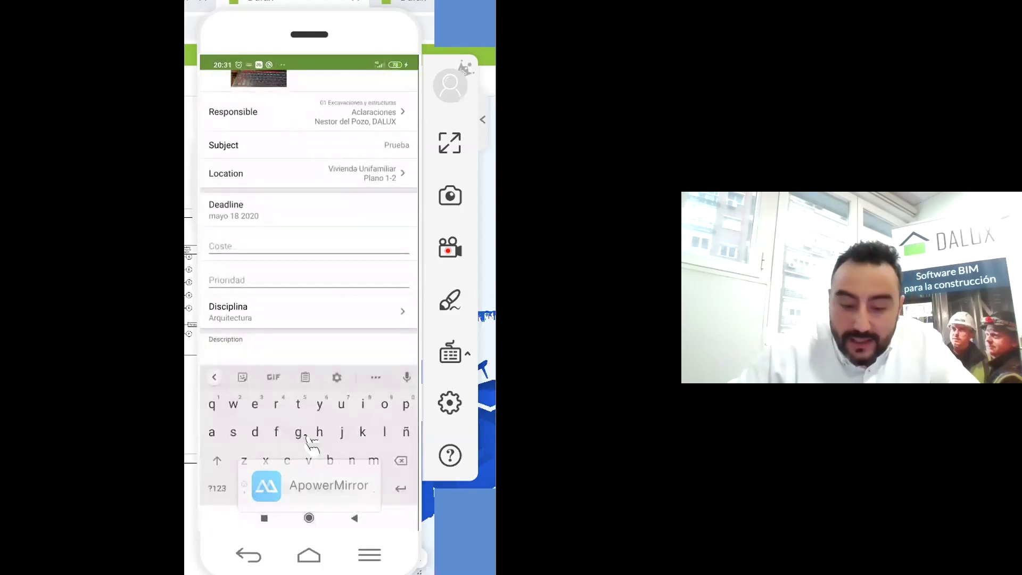
click(407, 377)
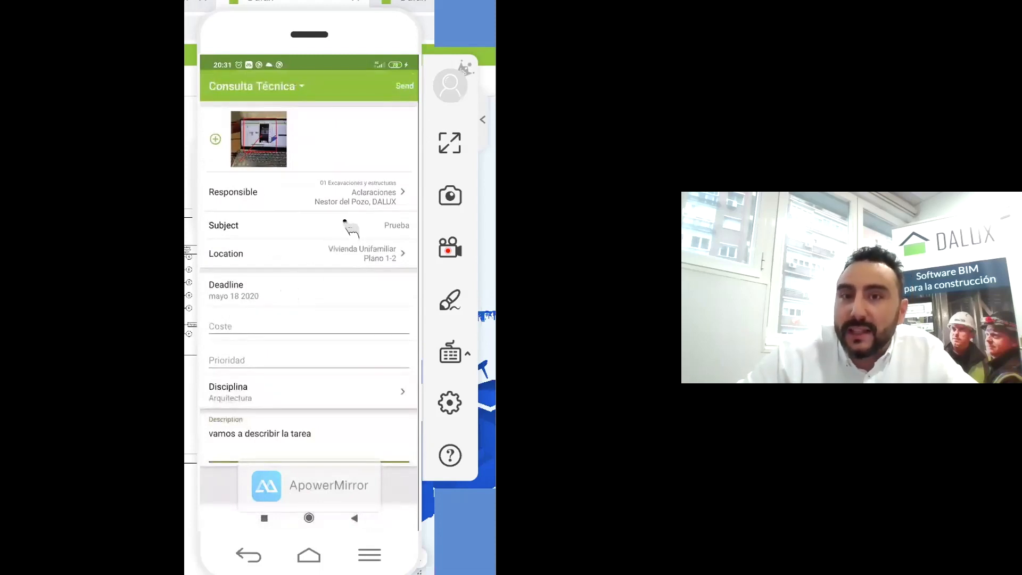
click(408, 86)
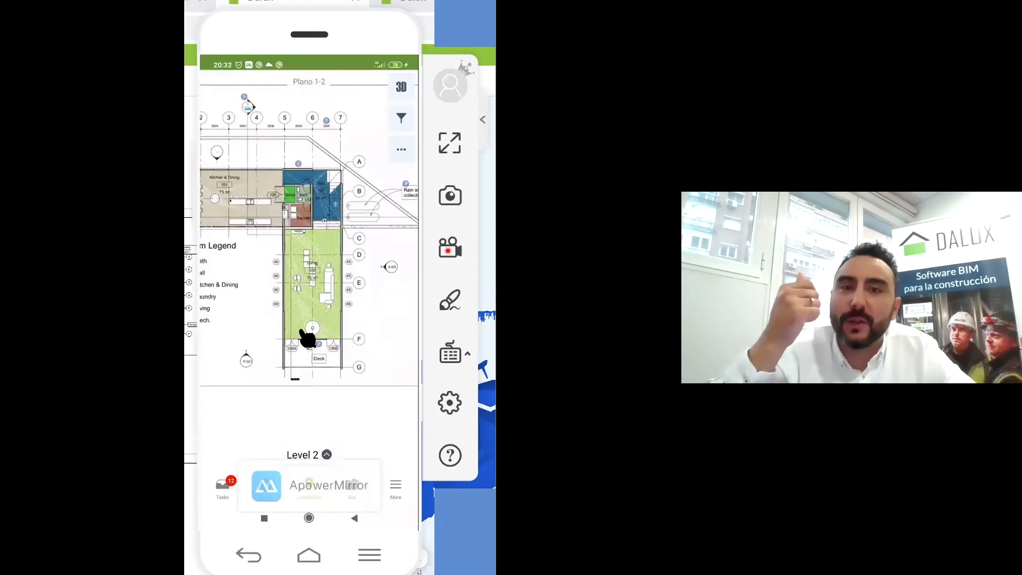
Step: Open the sent task Prueba from the task inbox and review its details, description and photo
click(228, 491)
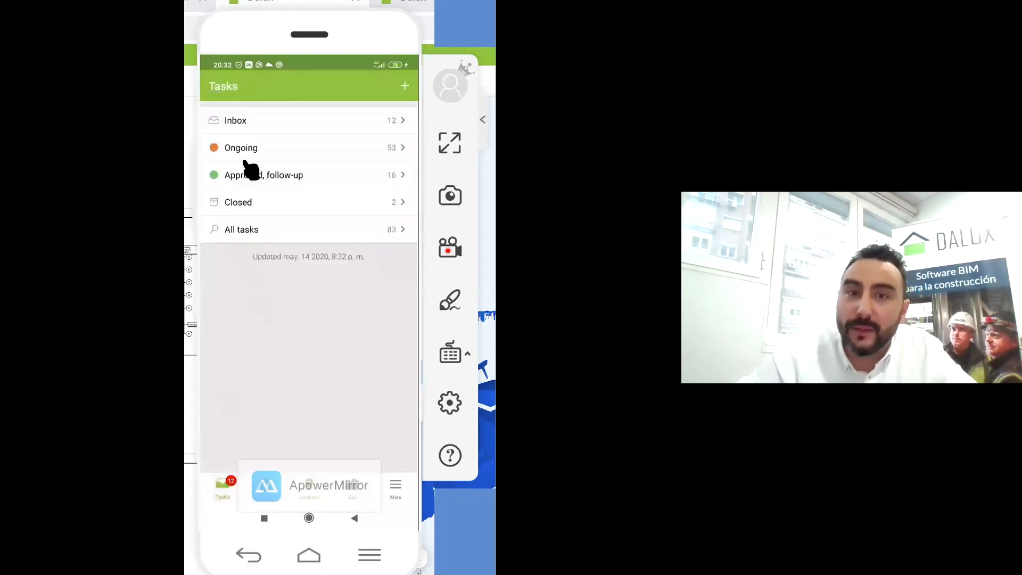
click(288, 124)
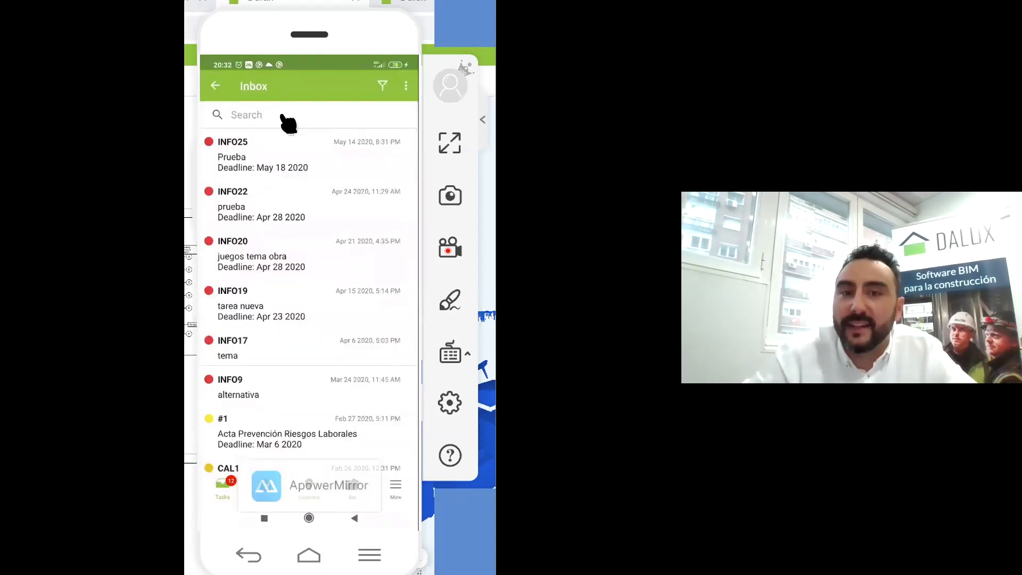
click(287, 178)
scroll(287, 179, down, 5)
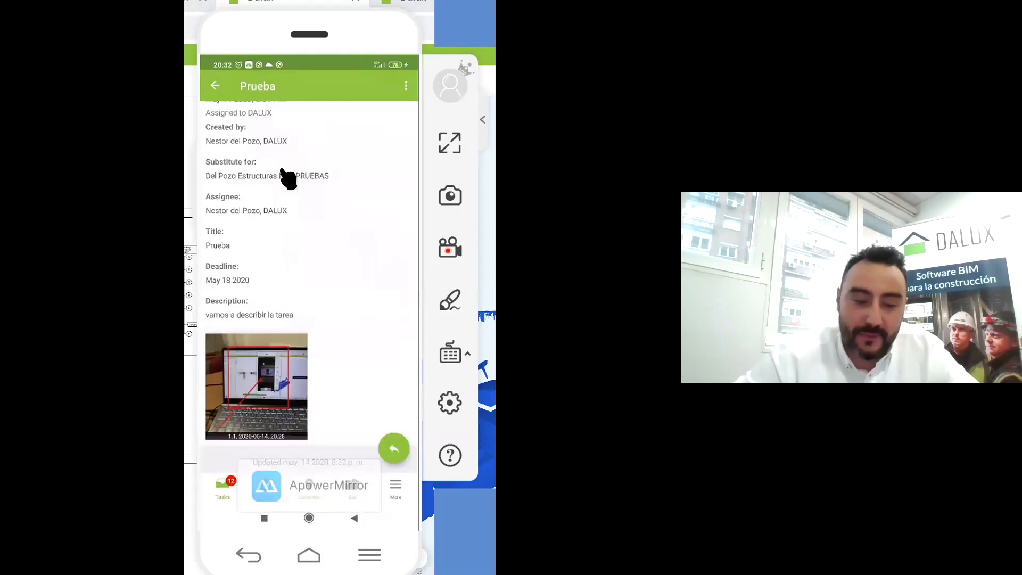
scroll(288, 178, up, 8)
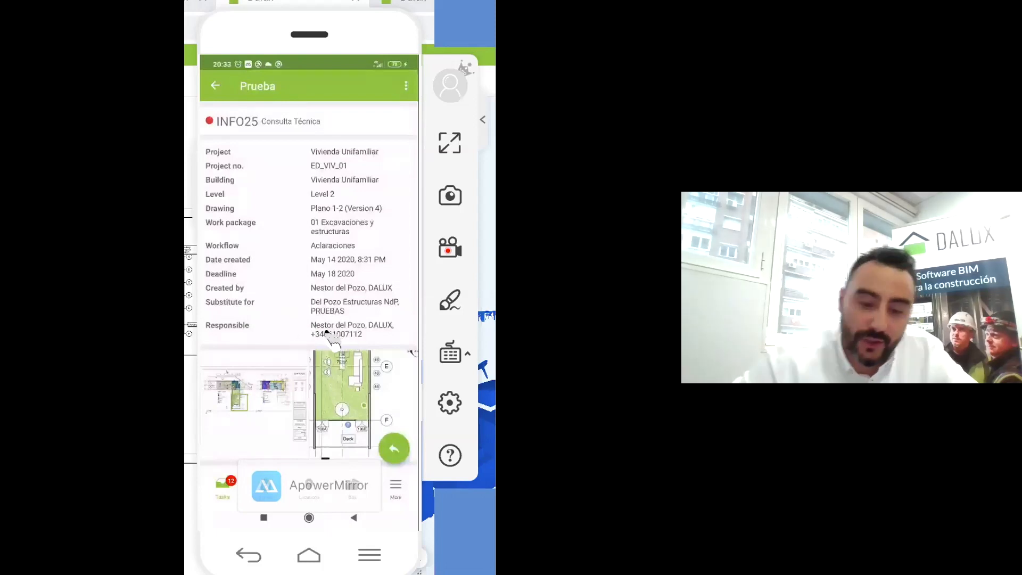
scroll(327, 334, down, 2)
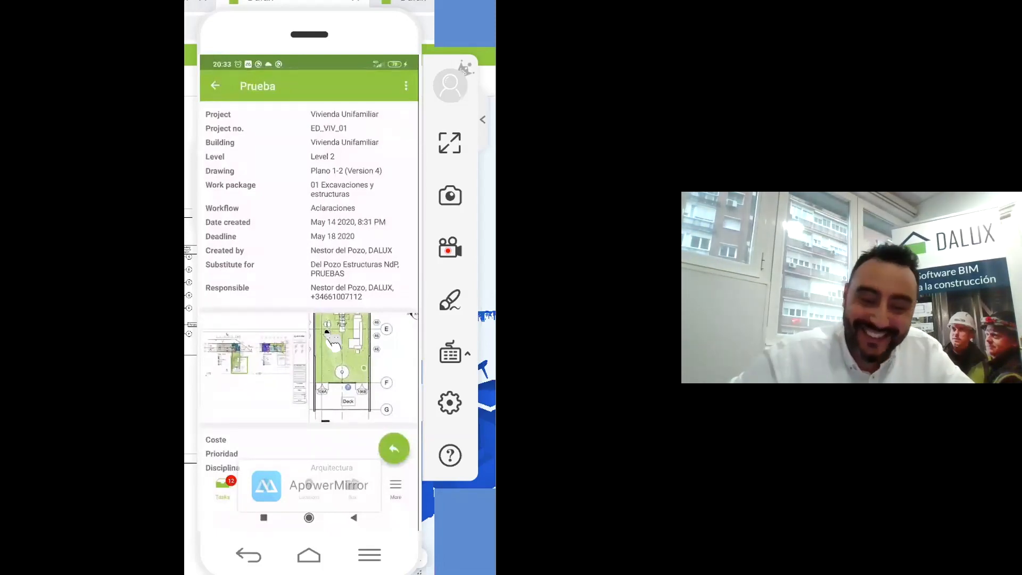
scroll(333, 344, down, 2)
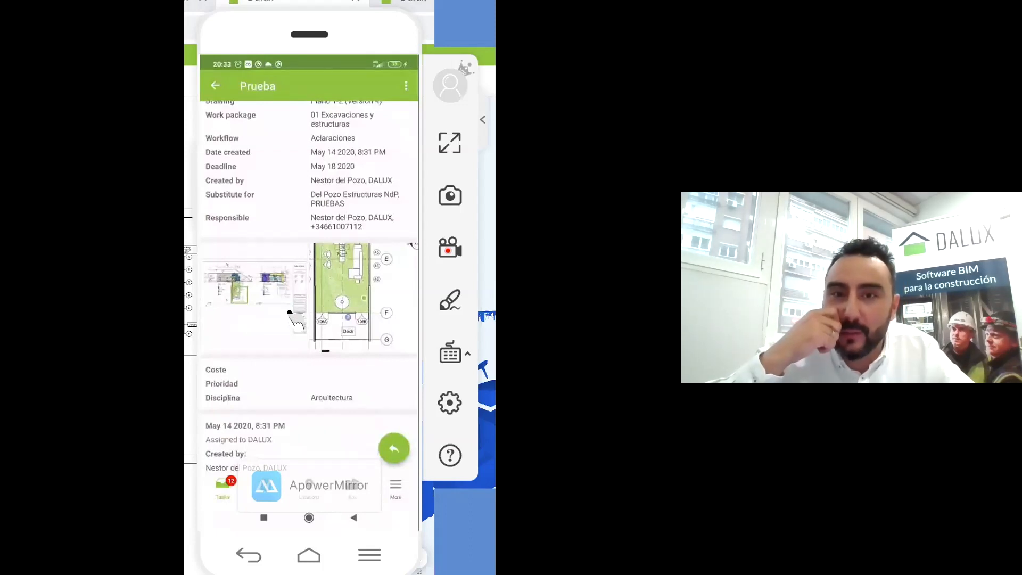
Step: Inspect the task's marked location on the Plano 1-2 drawing and return to the task details
click(290, 313)
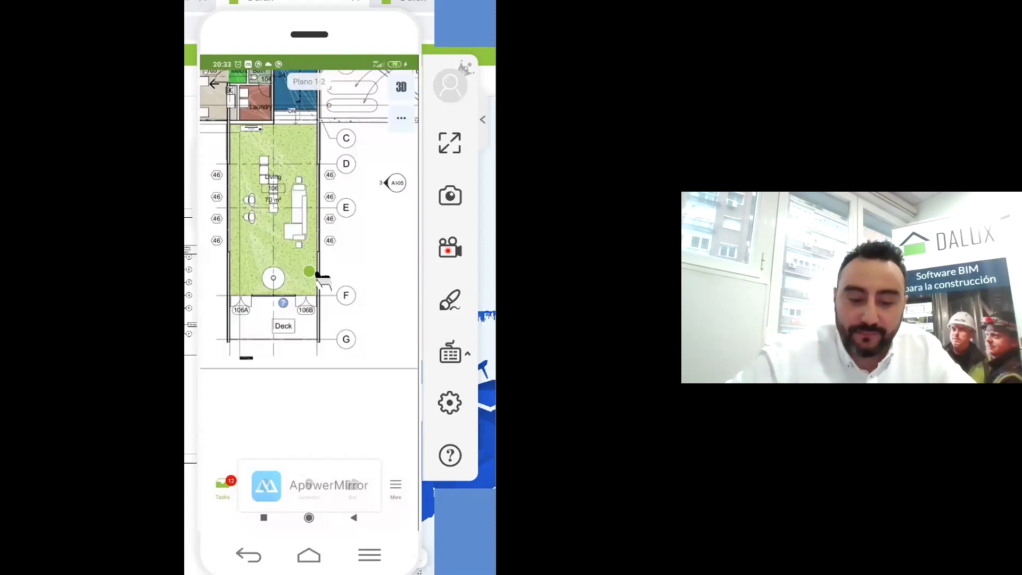
scroll(318, 274, up, 10)
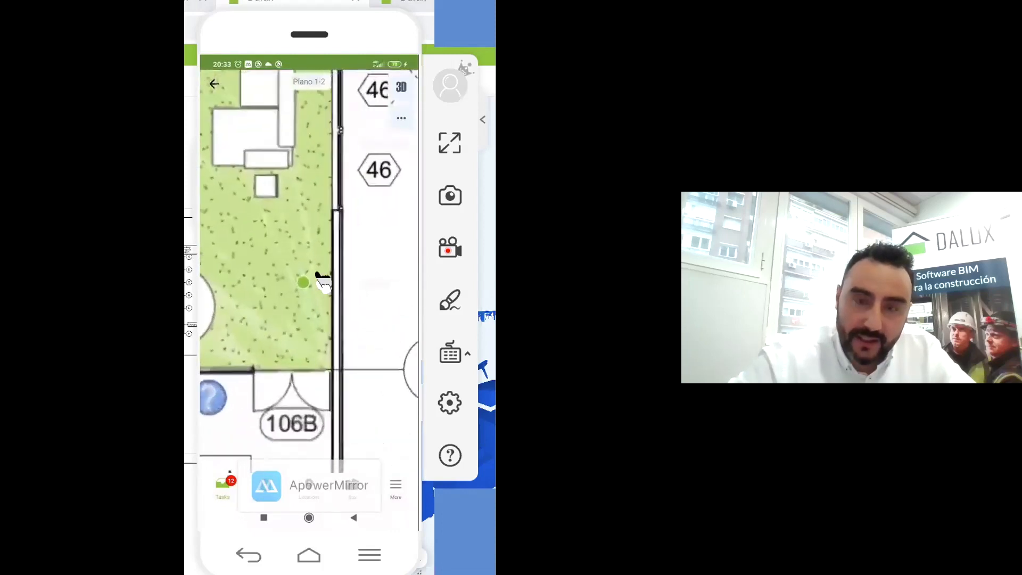
scroll(322, 280, down, 10)
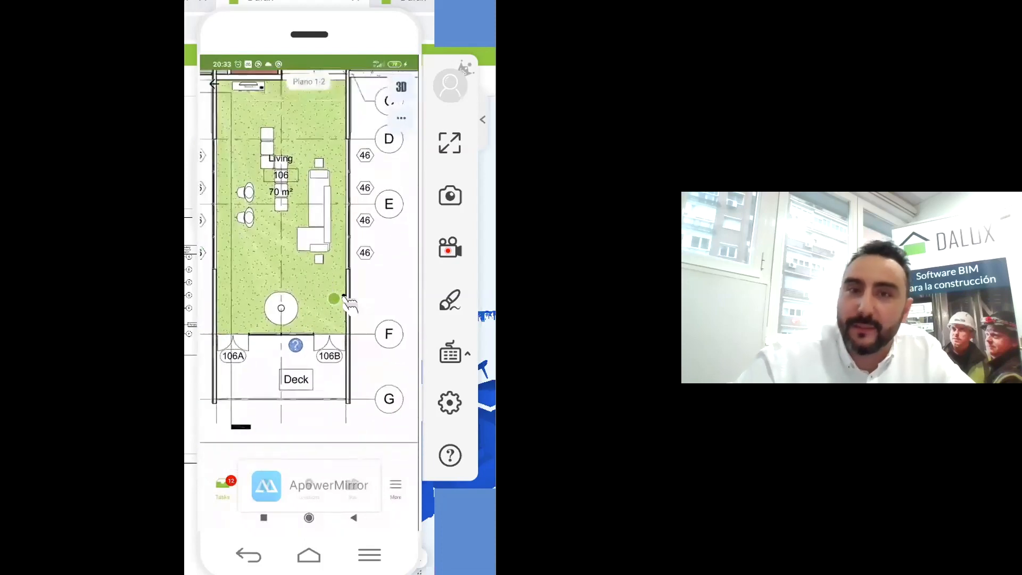
scroll(344, 296, down, 5)
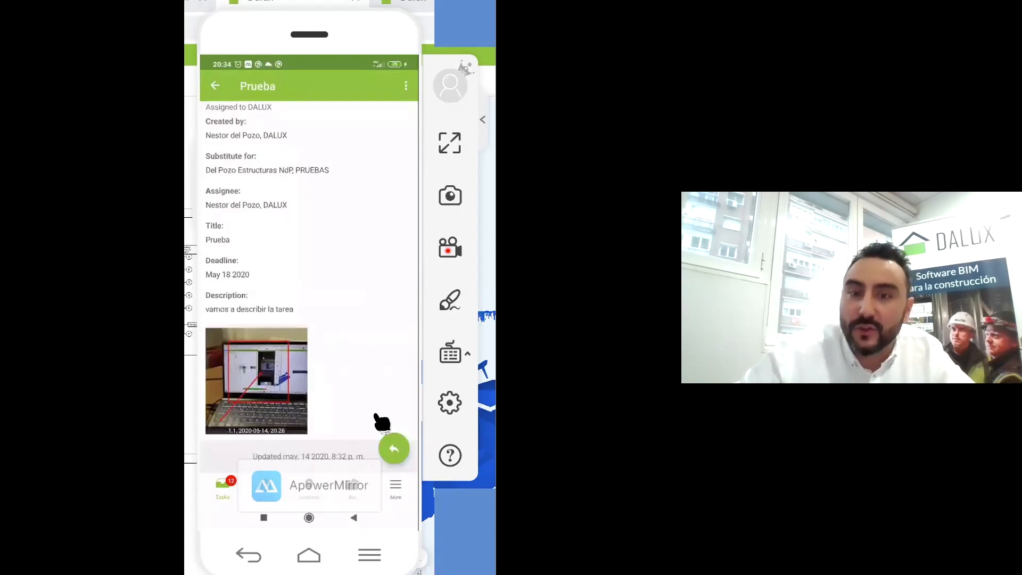
Step: Look through the task's reply actions and the image sources available when adding information
click(395, 448)
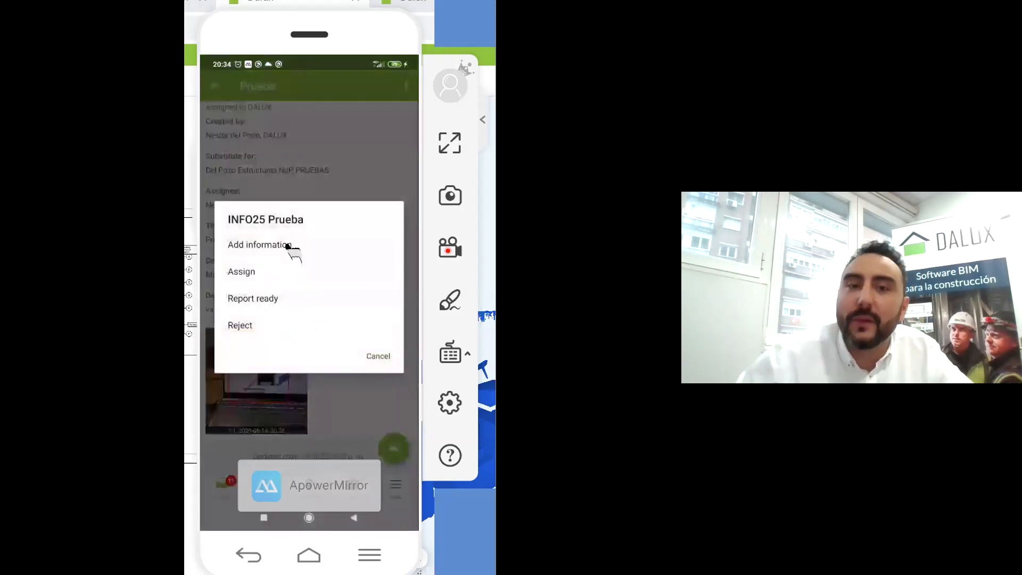
click(242, 329)
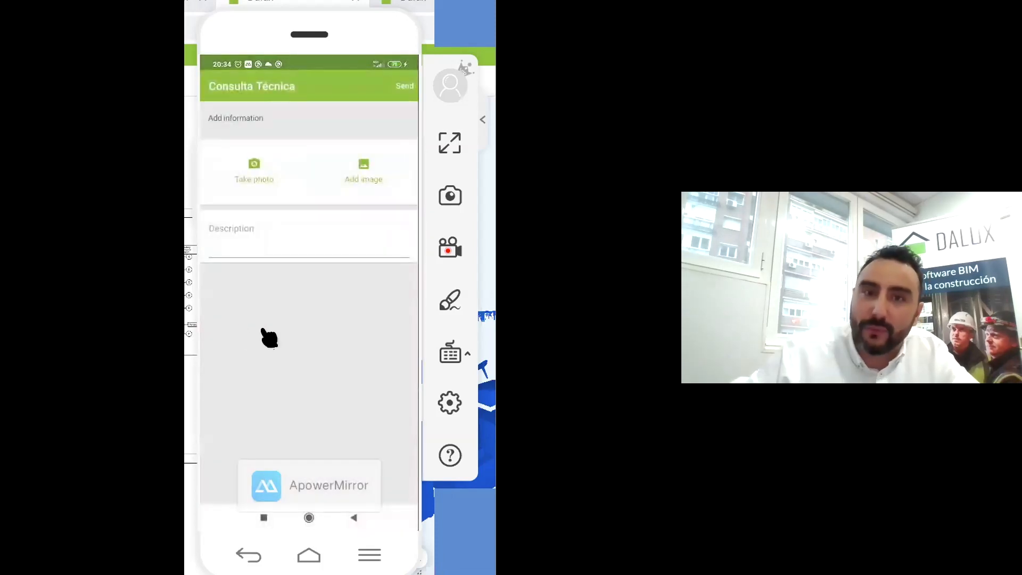
click(352, 183)
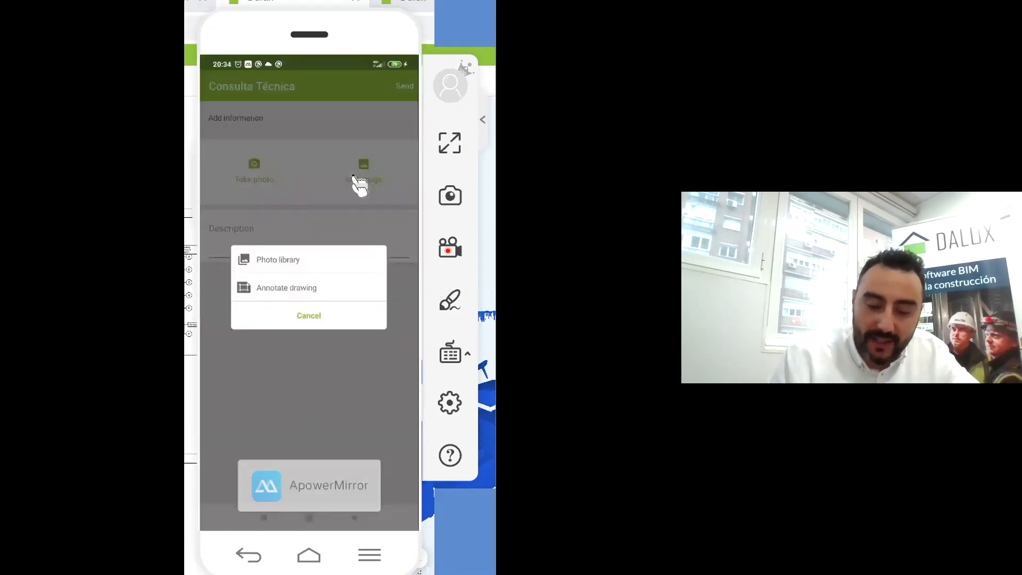
click(354, 183)
click(356, 182)
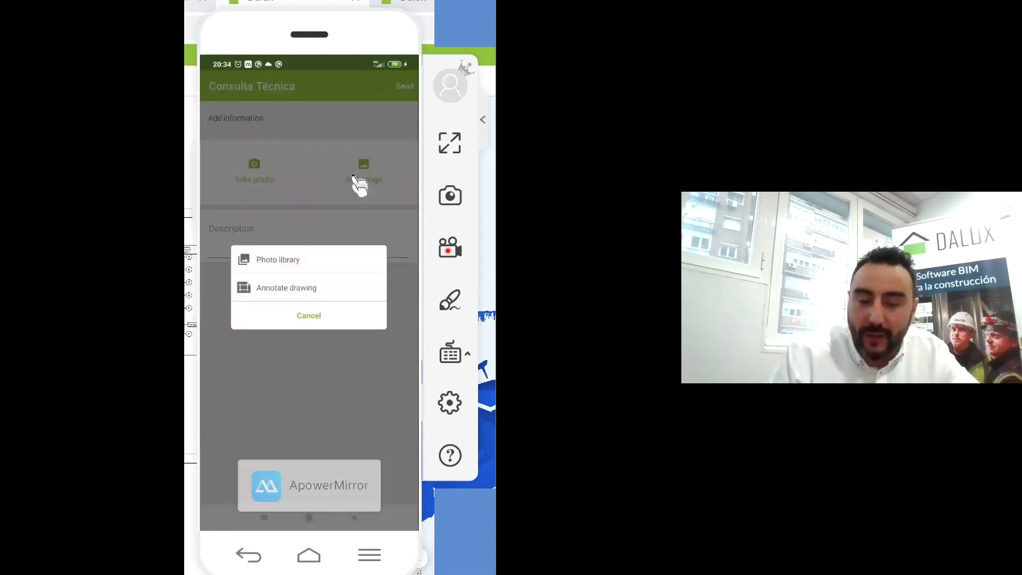
click(297, 292)
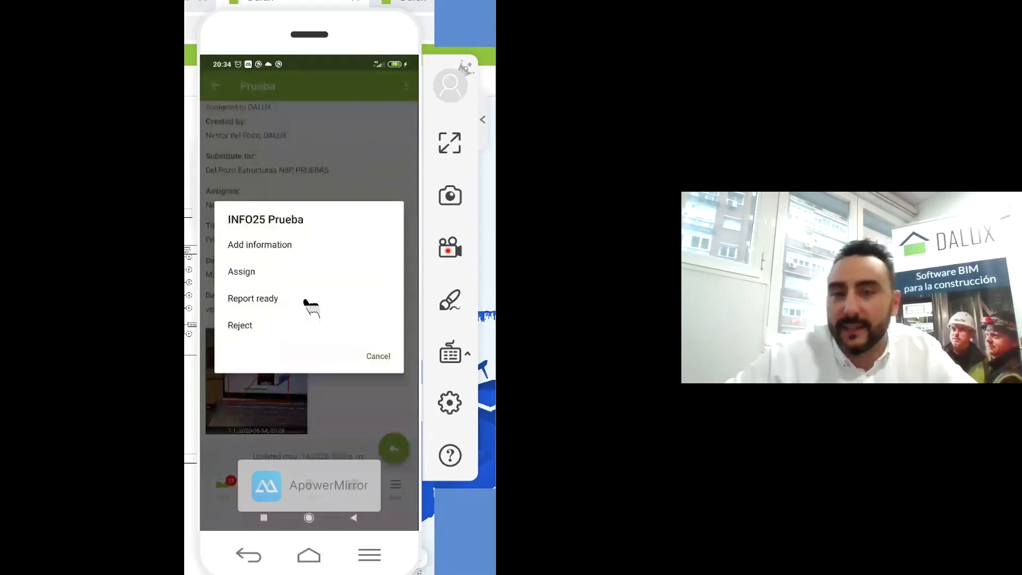
Step: Browse the task types and the form folders for a new entry on Plano 1-2 and open the Prueba Checklist form
click(307, 302)
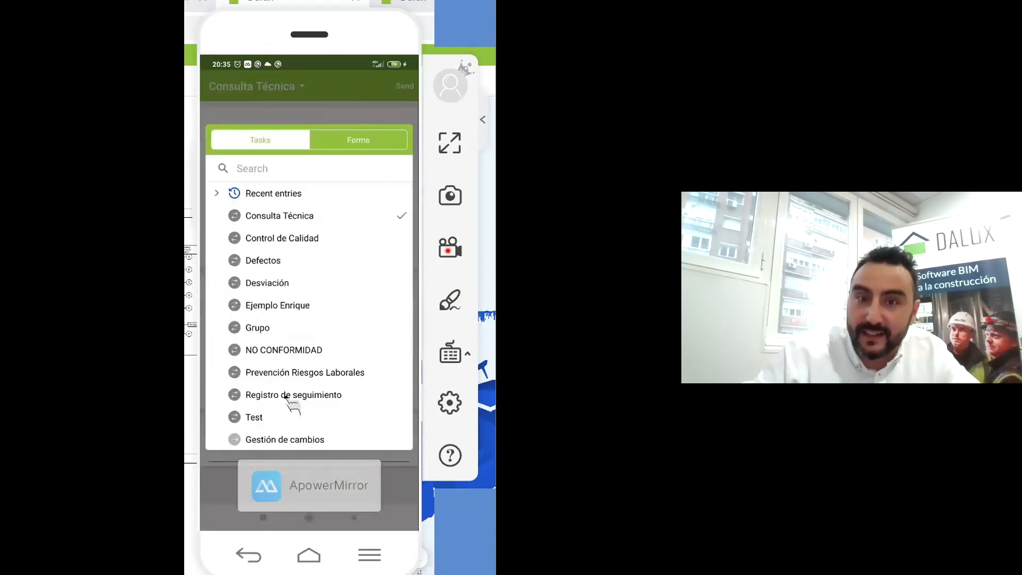
click(290, 440)
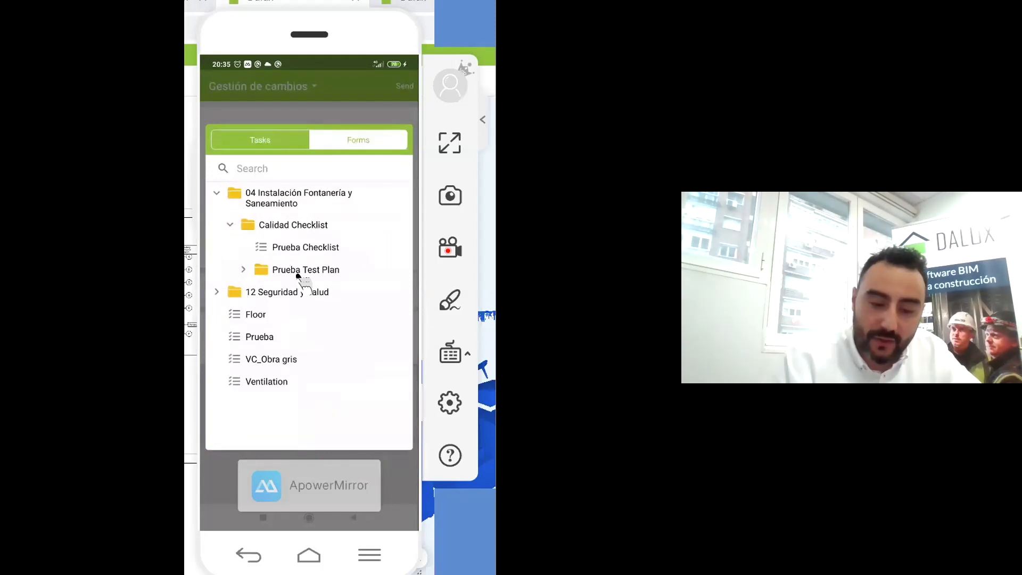
click(298, 272)
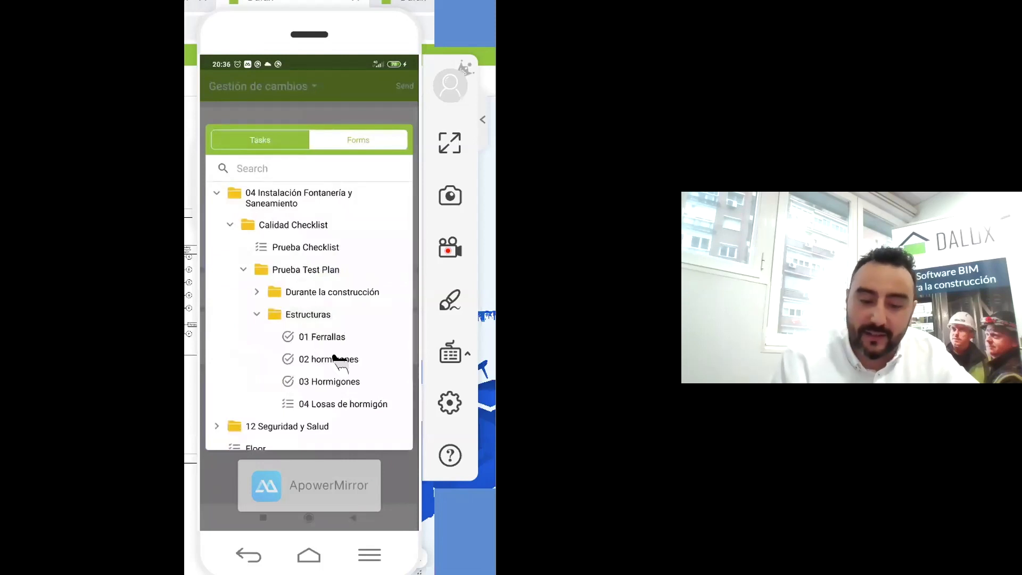
scroll(339, 361, down, 2)
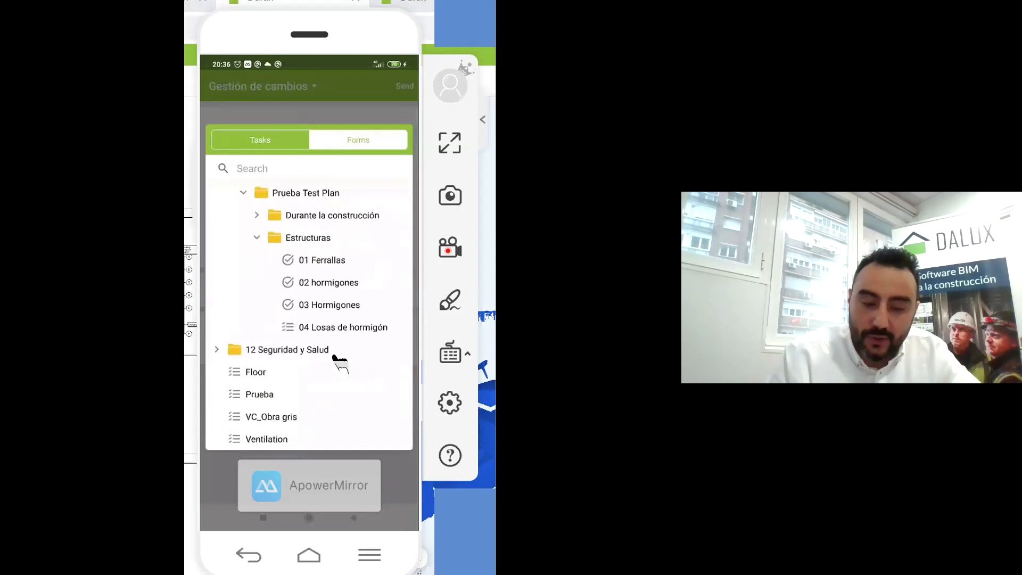
scroll(335, 357, up, 2)
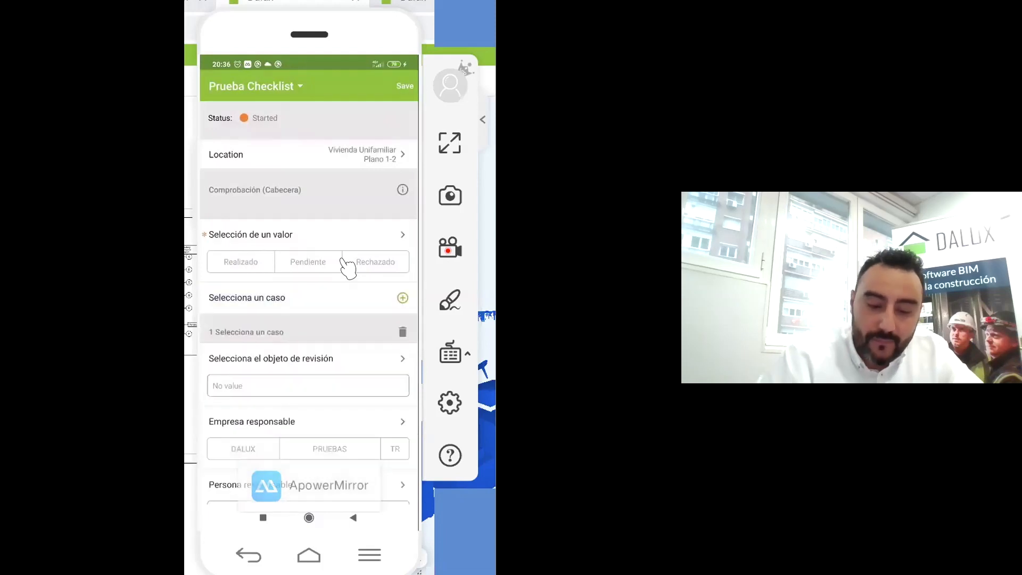
Step: Look over the fields of the Prueba Checklist and set Empresa responsable to DALUX
scroll(347, 266, down, 2)
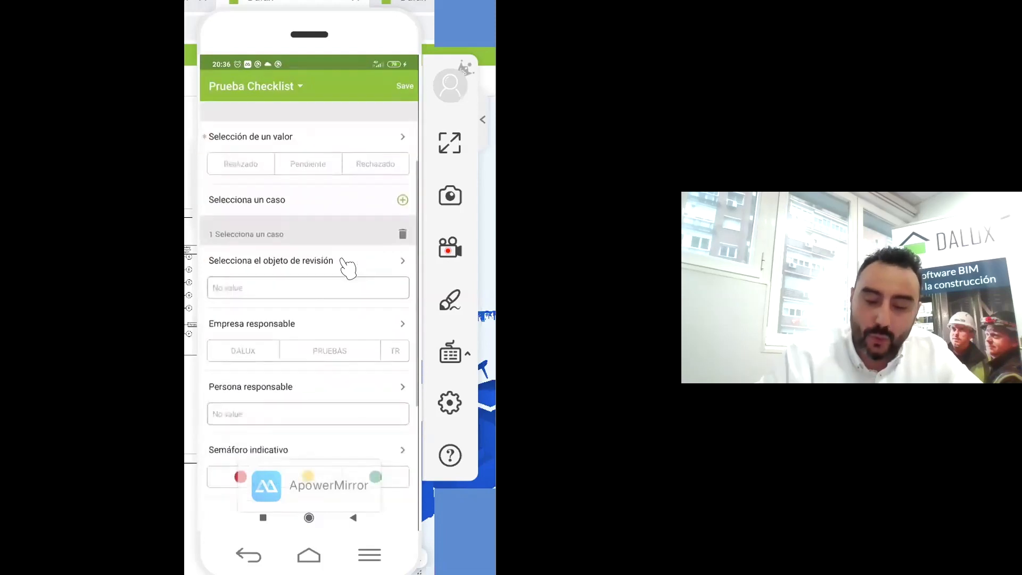
click(269, 346)
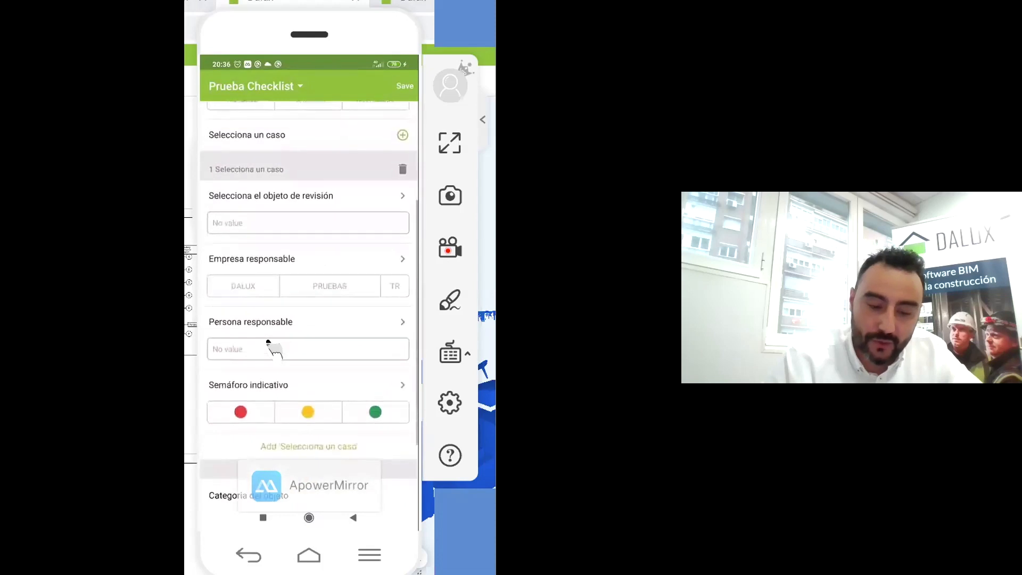
scroll(269, 346, down, 2)
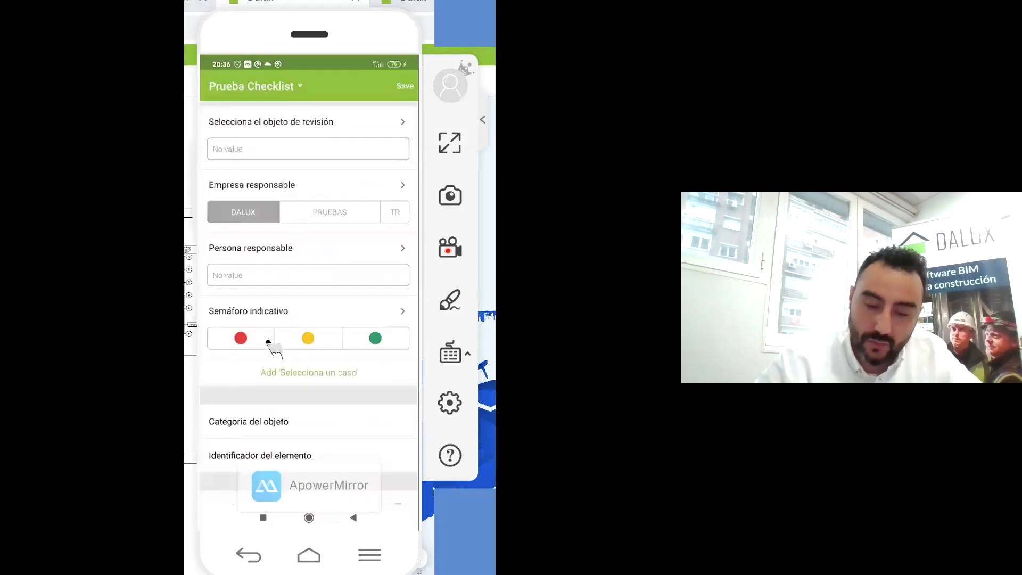
scroll(269, 343, up, 2)
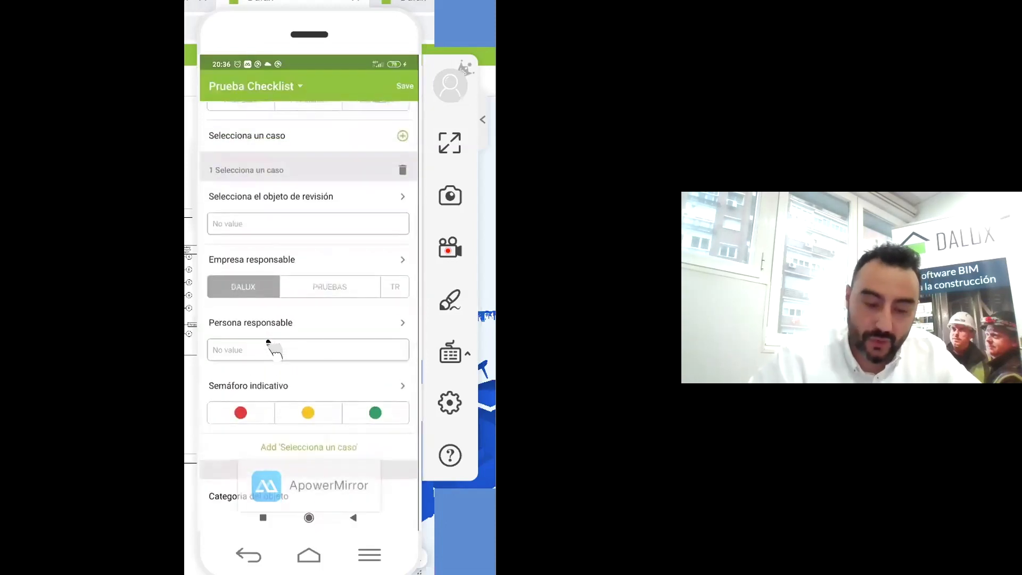
scroll(279, 234, up, 1)
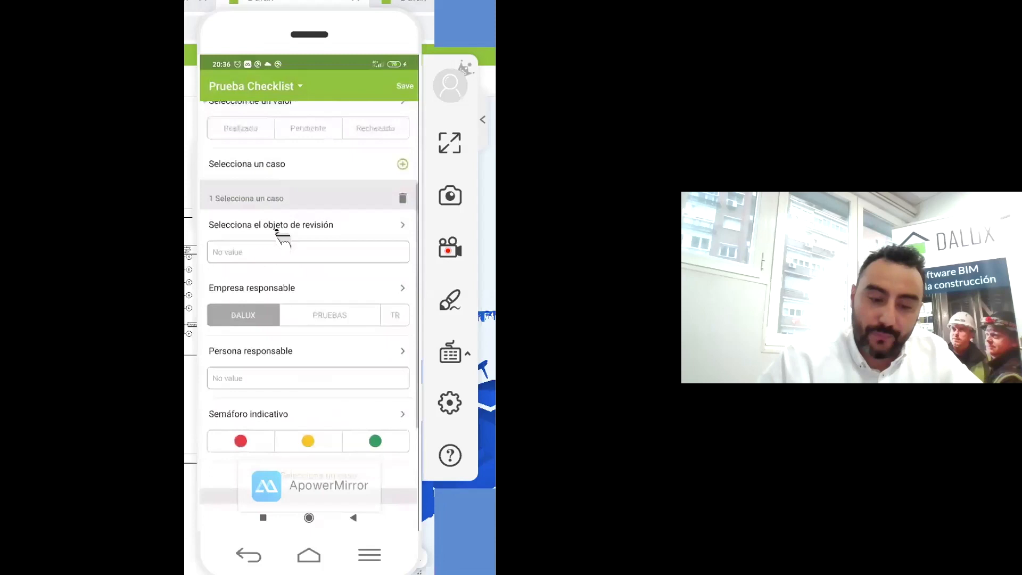
Step: Look over the Prueba Checklist from its status and location down to the Completed option
click(278, 233)
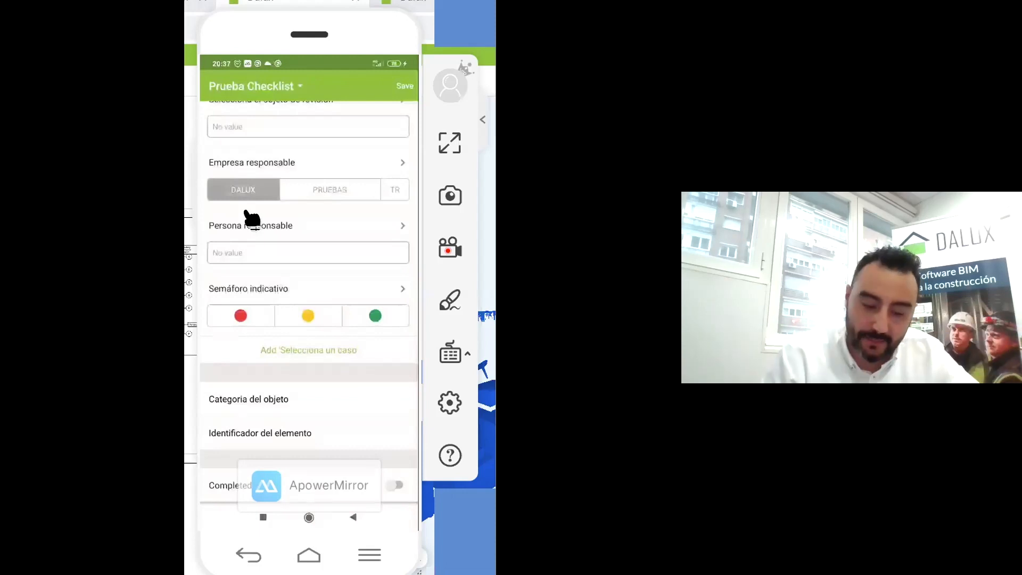
scroll(252, 218, up, 5)
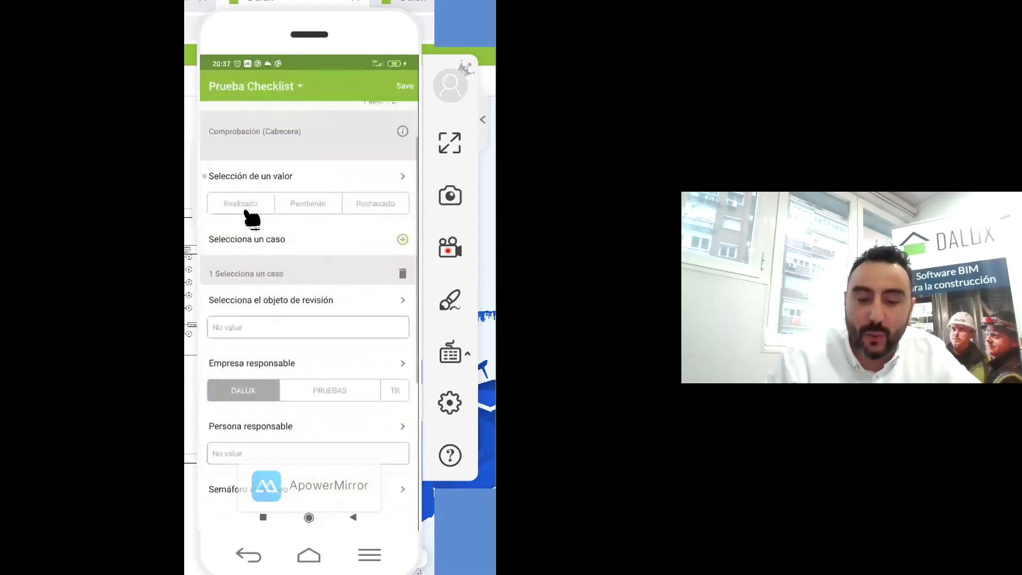
scroll(252, 219, up, 2)
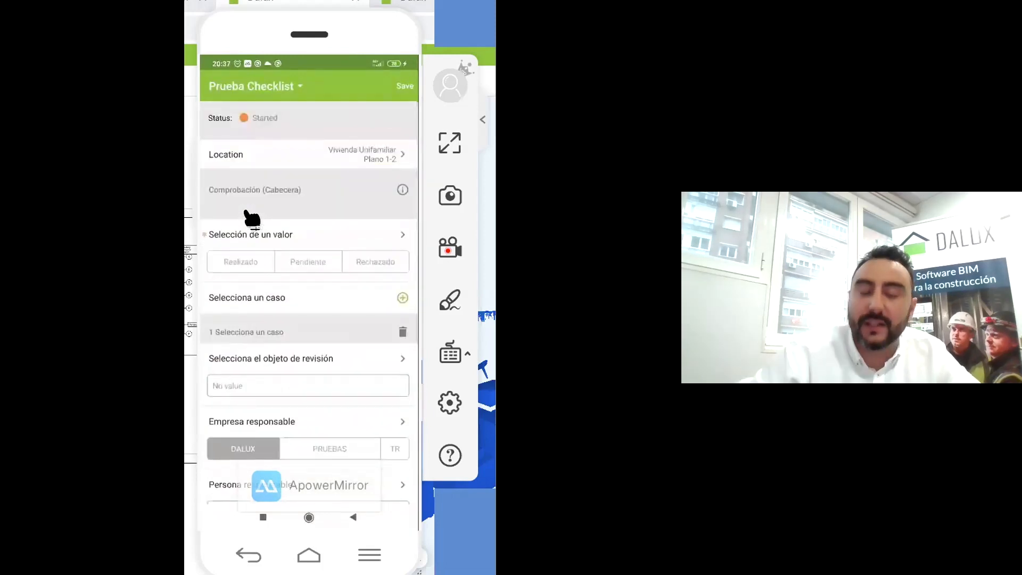
scroll(342, 380, down, 6)
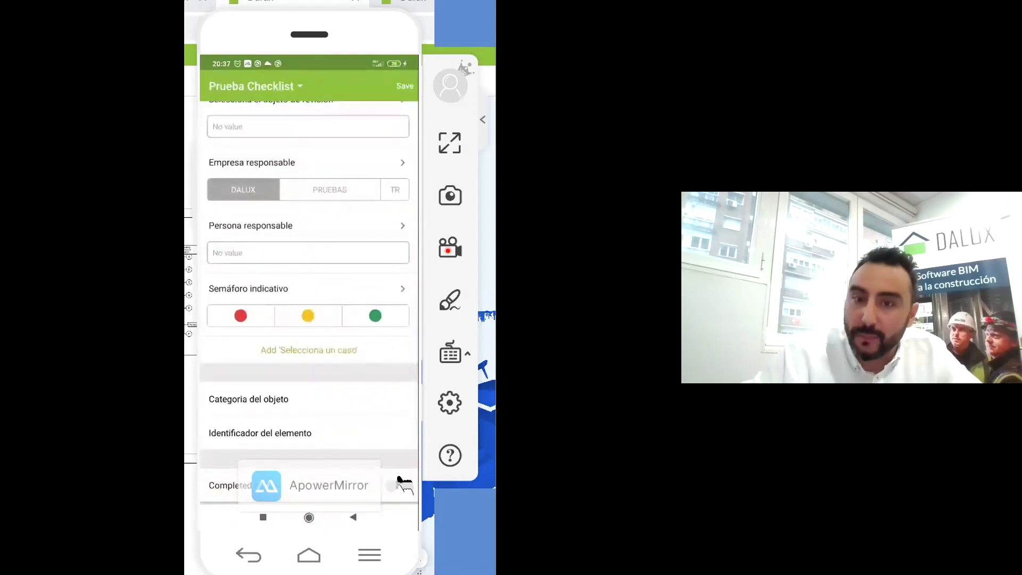
click(382, 487)
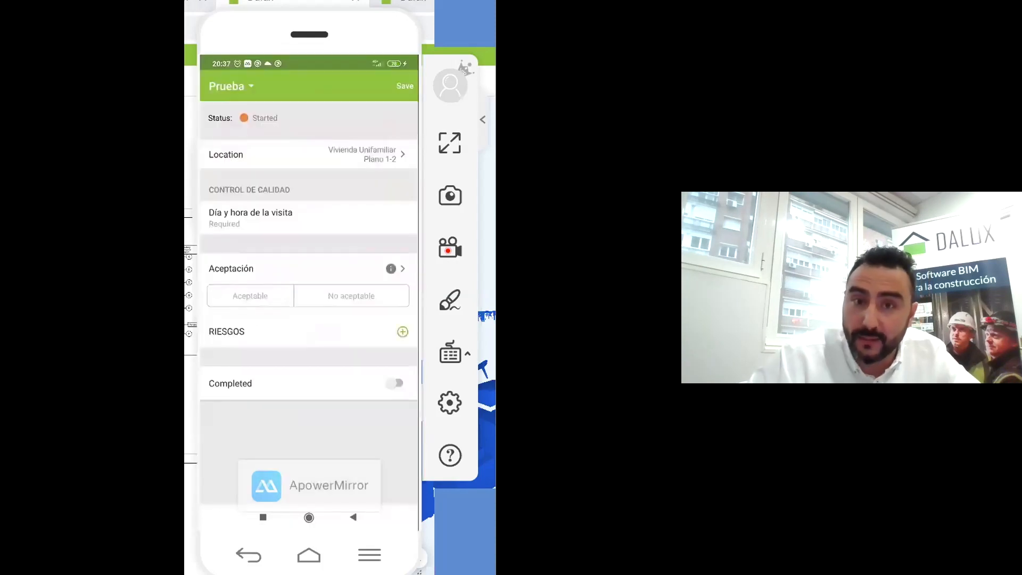
Step: Add RIESGOS entries to the Prueba form, choosing Lista 1 and Aceptable for the first and Lista 2 for the second
click(415, 342)
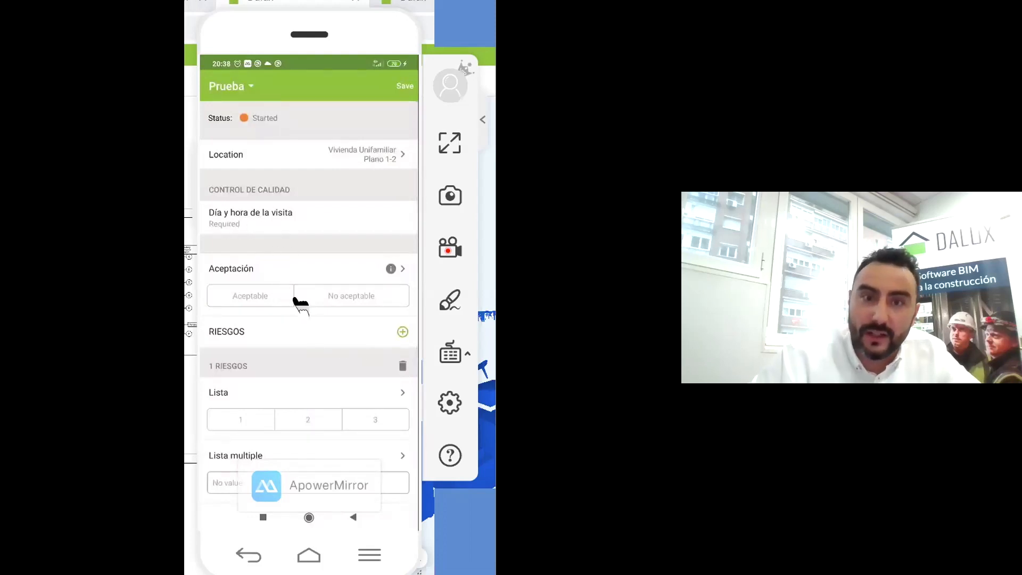
scroll(311, 314, down, 2)
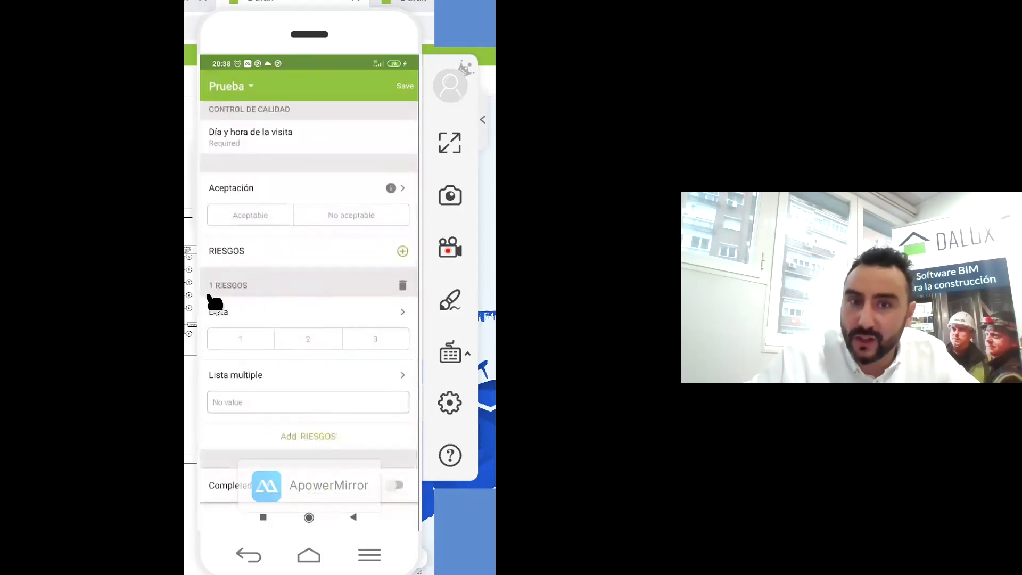
click(403, 251)
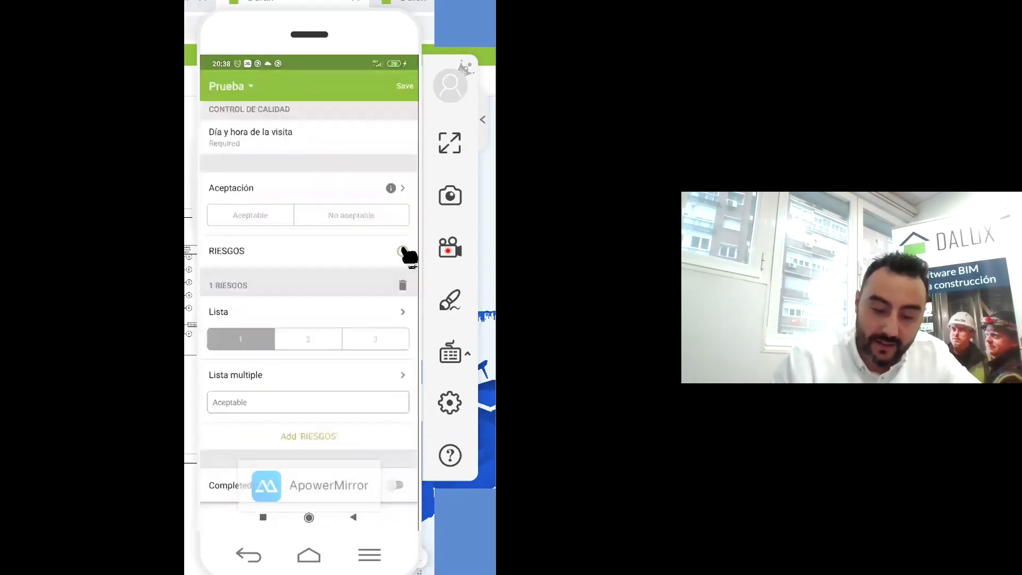
click(322, 445)
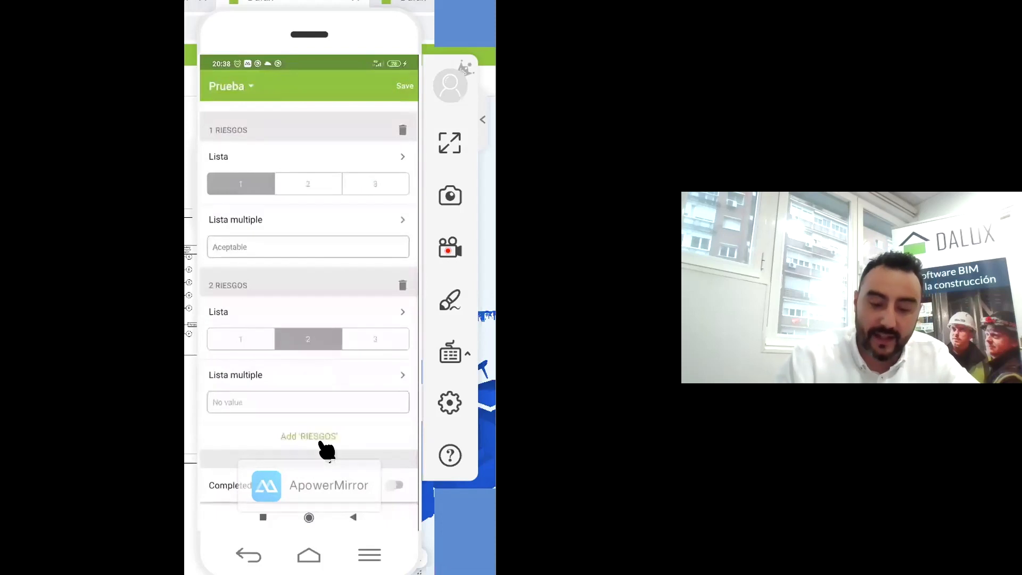
click(322, 445)
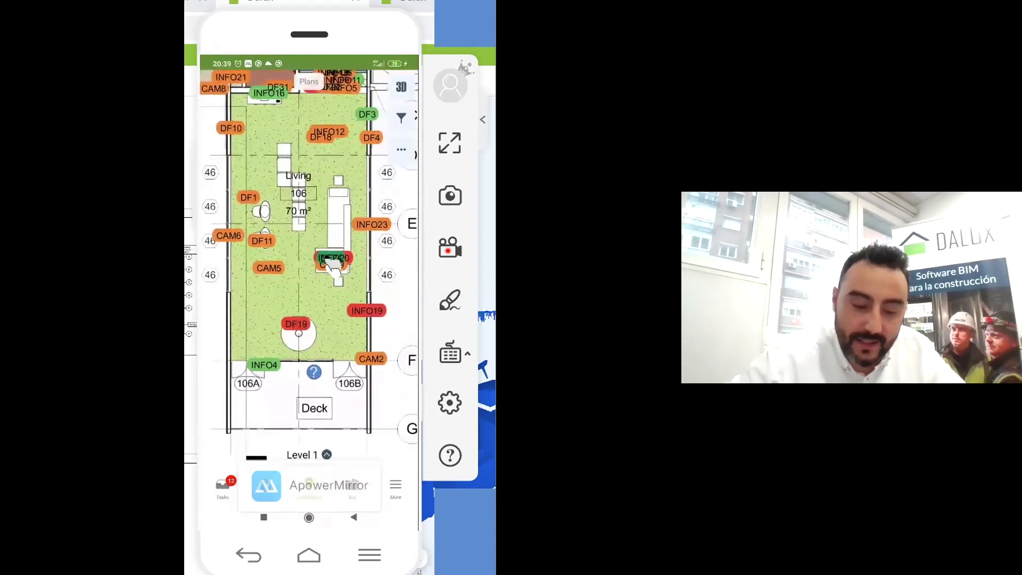
Step: Open the carpintería Consulta Técnica (INFO4) from the Level 1 plan and review its details
click(329, 261)
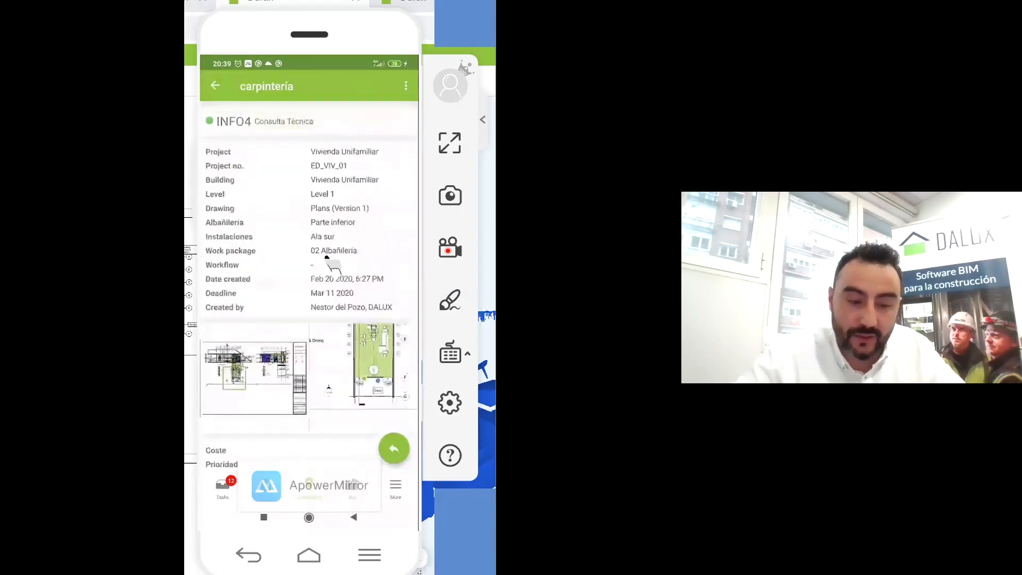
click(332, 263)
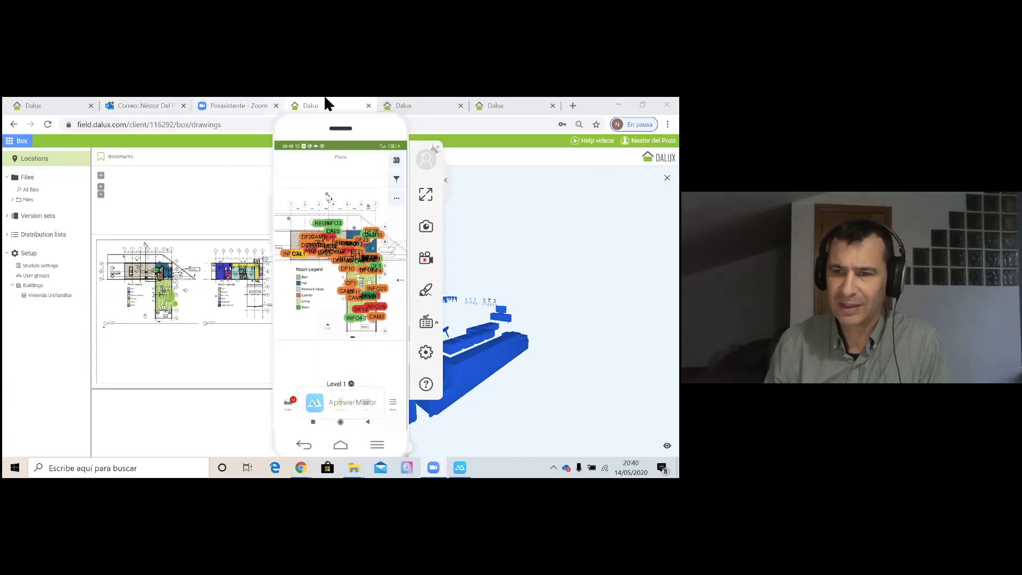
Step: Switch from the mirrored phone to Dalux in the browser and change from the Box module to Field
click(323, 101)
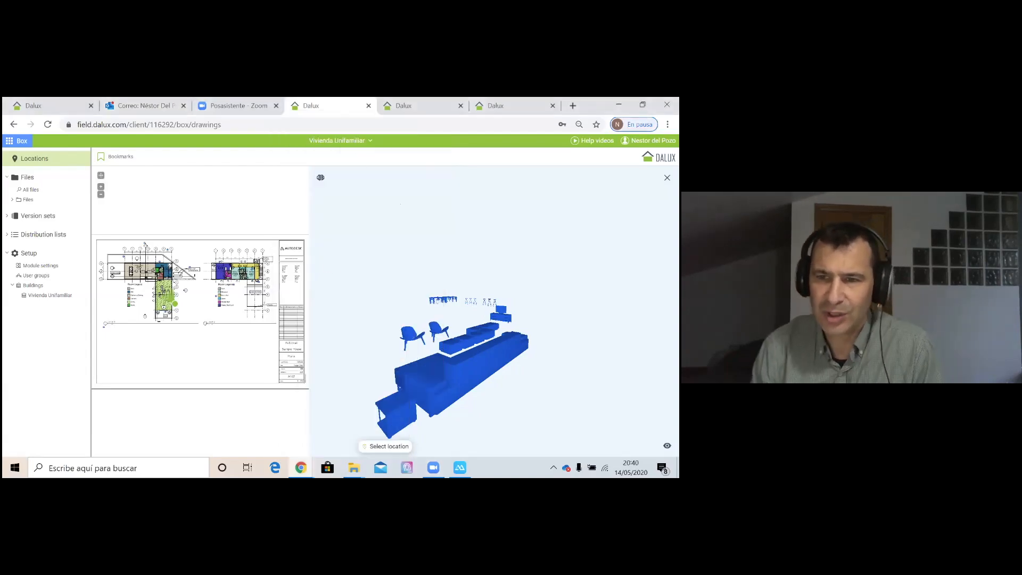
scroll(343, 277, up, 1)
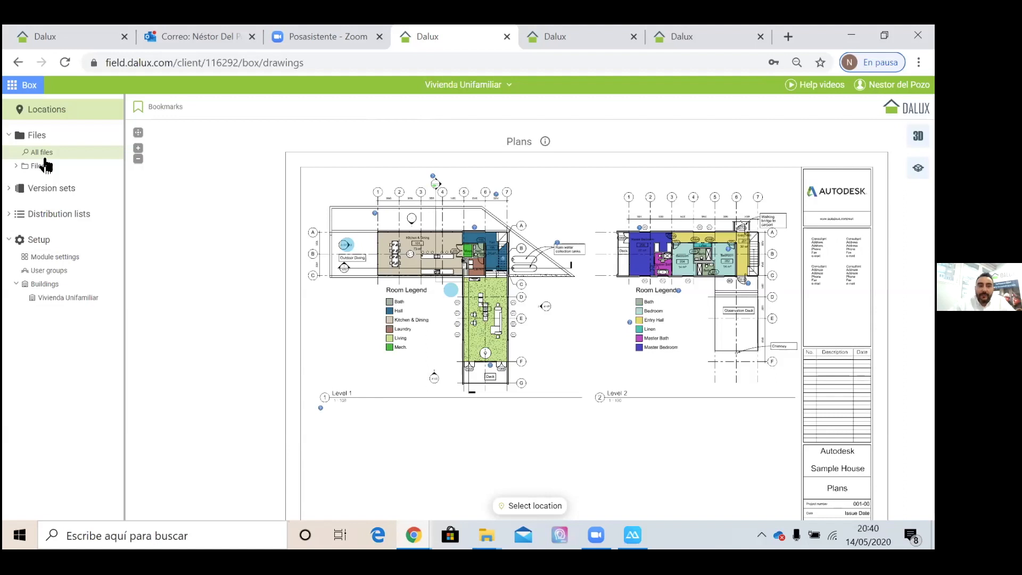
click(27, 88)
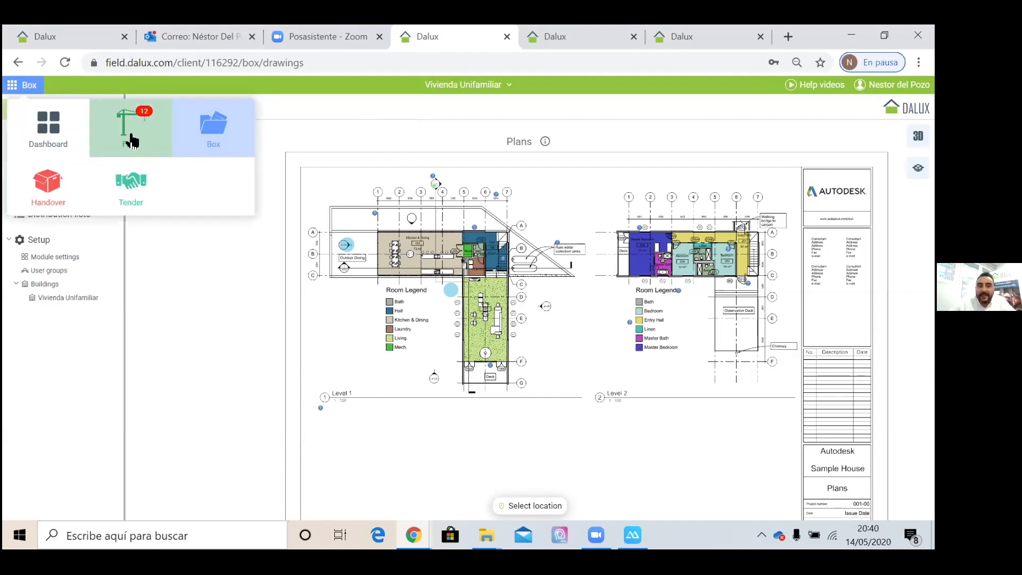
click(131, 139)
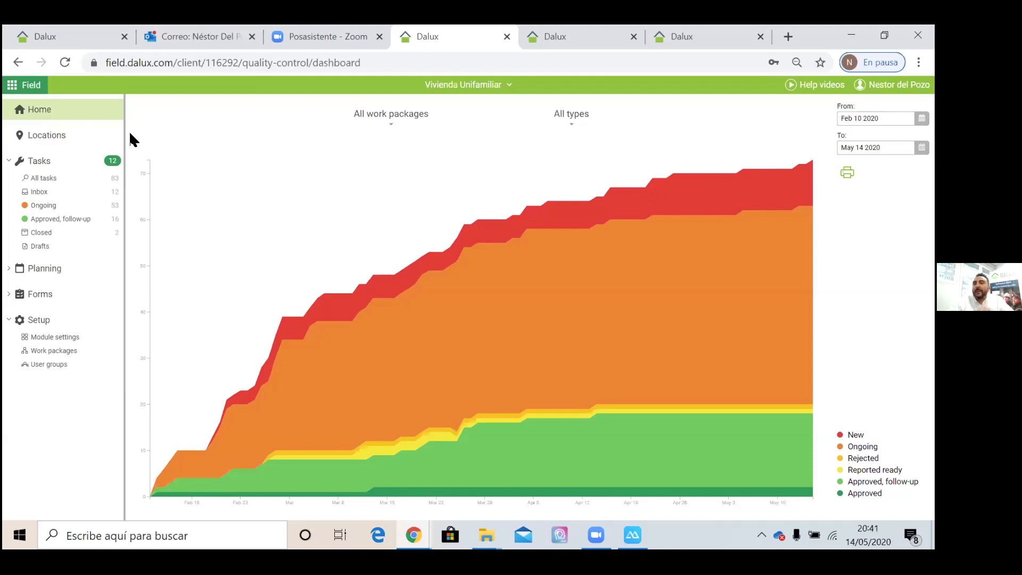
click(891, 85)
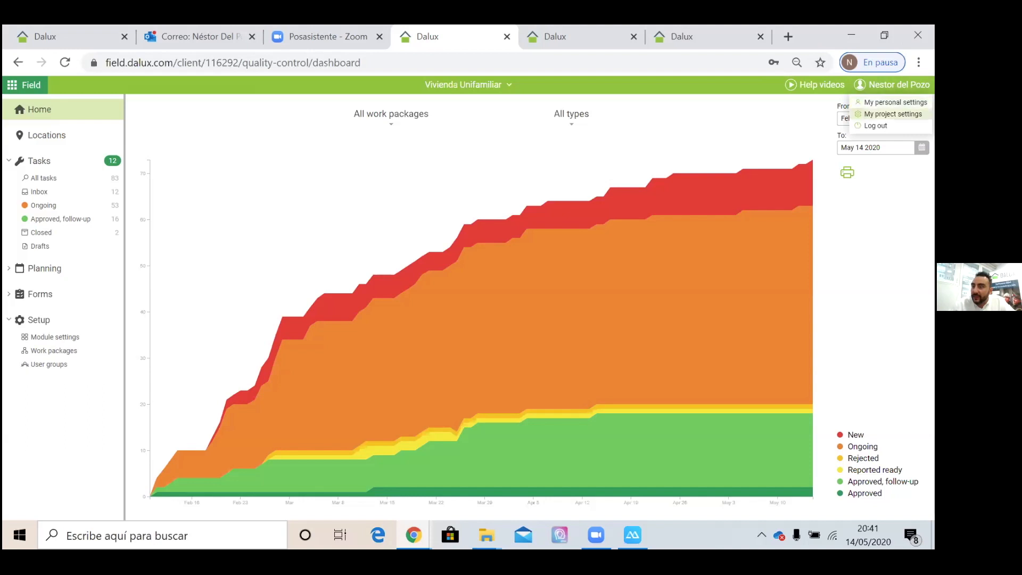
click(893, 114)
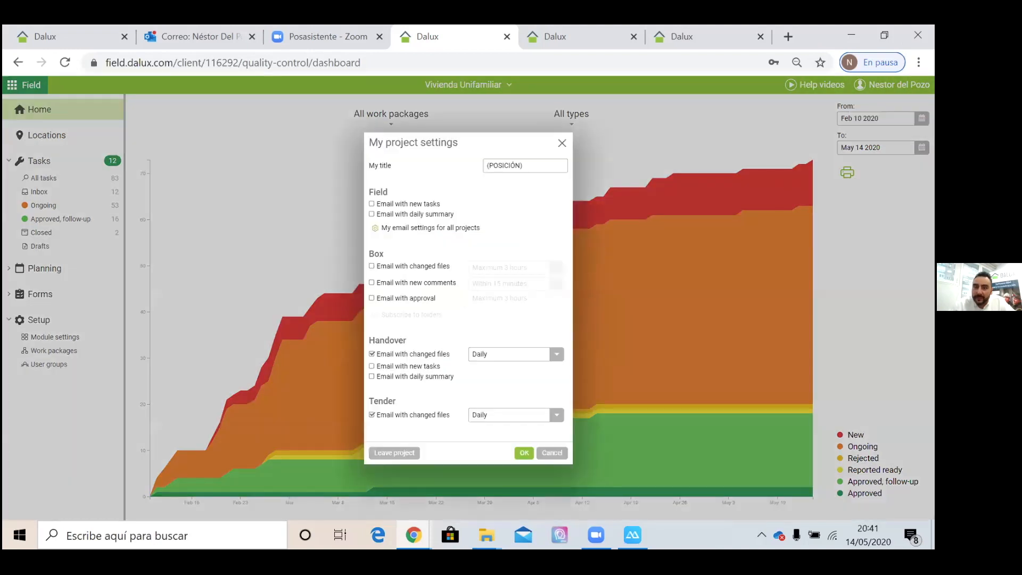
click(561, 143)
Step: Change the language in the personal settings to Spanish and save
click(894, 85)
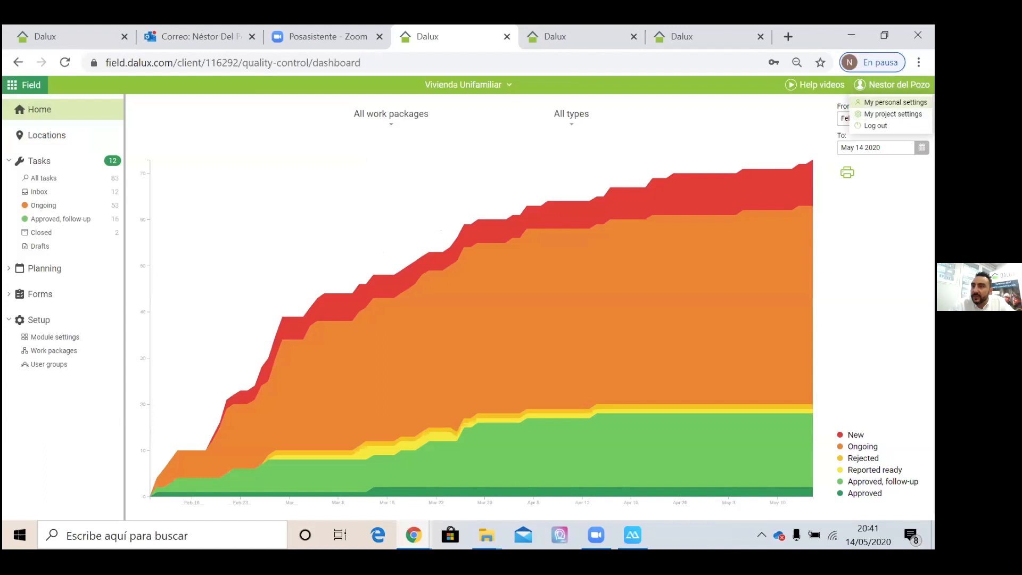
click(893, 102)
click(521, 314)
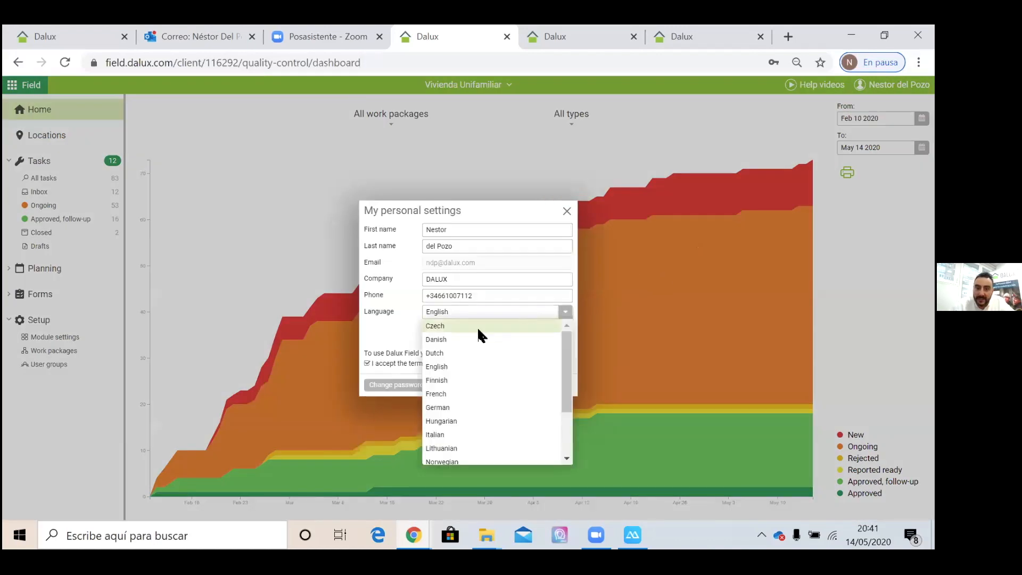
scroll(454, 424, down, 3)
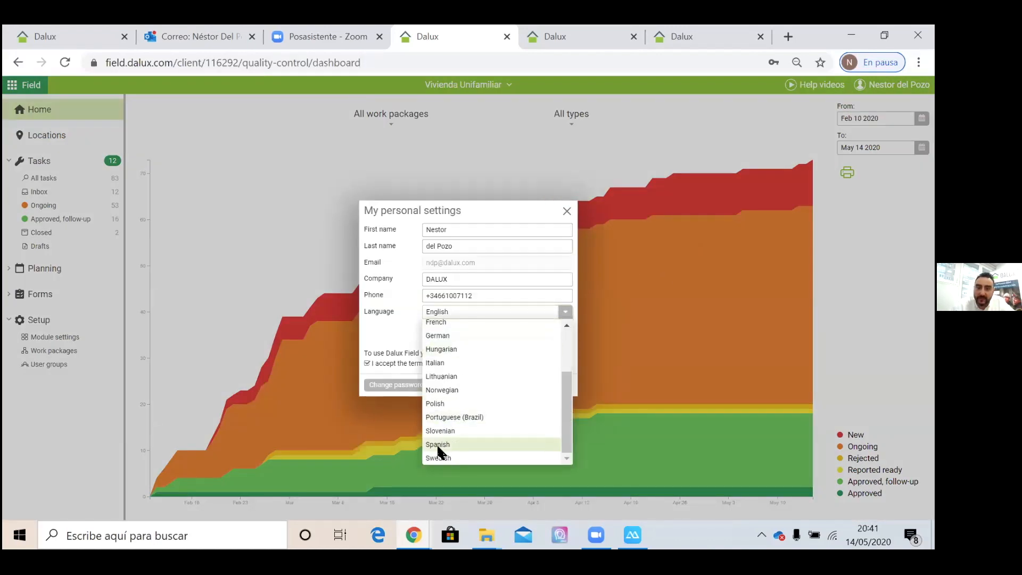
click(448, 445)
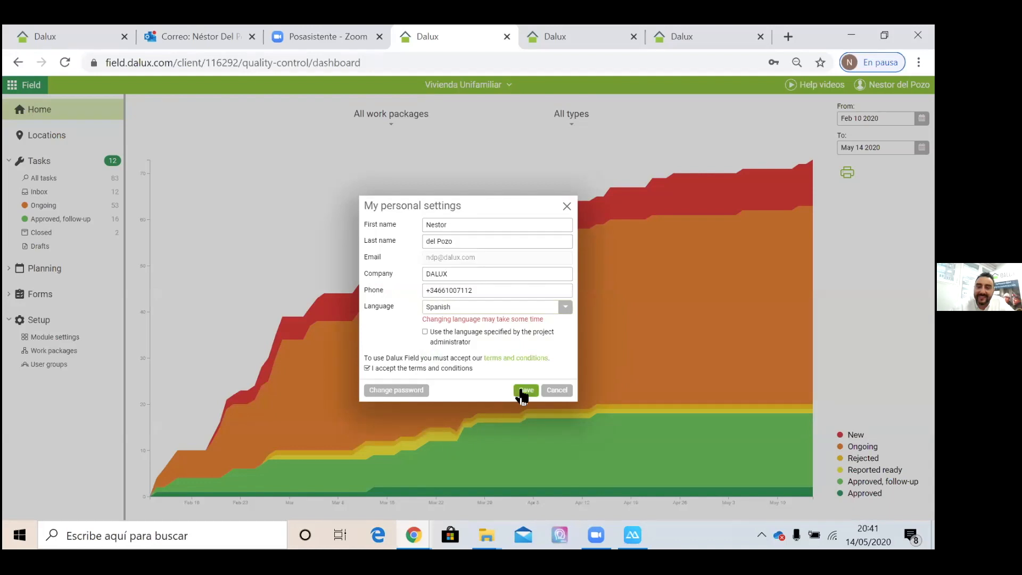
click(519, 391)
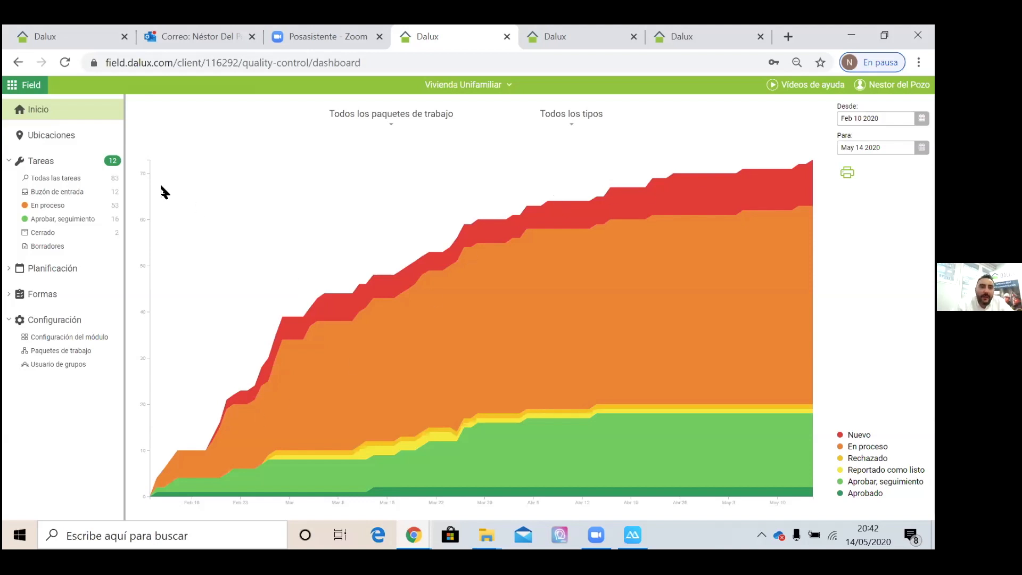
Step: List all tasks and filter them by Fecha creada to the interval El mes pasado
click(67, 185)
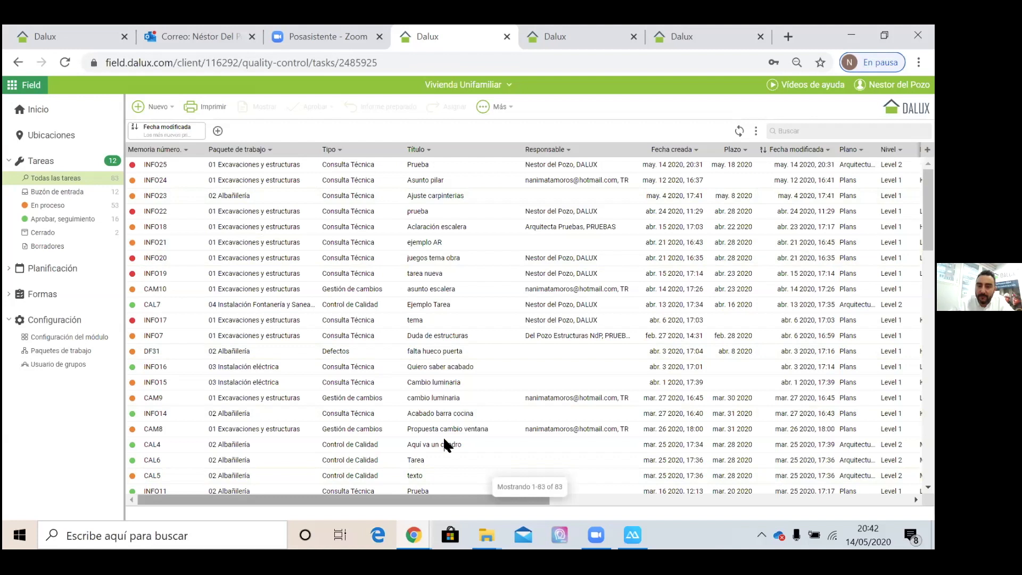
scroll(446, 445, right, 3)
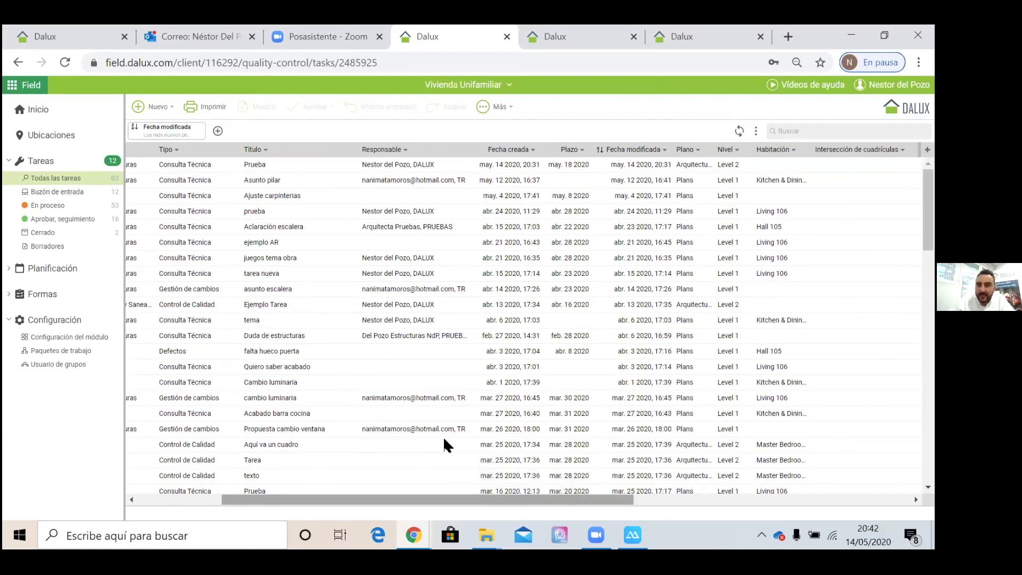
click(532, 151)
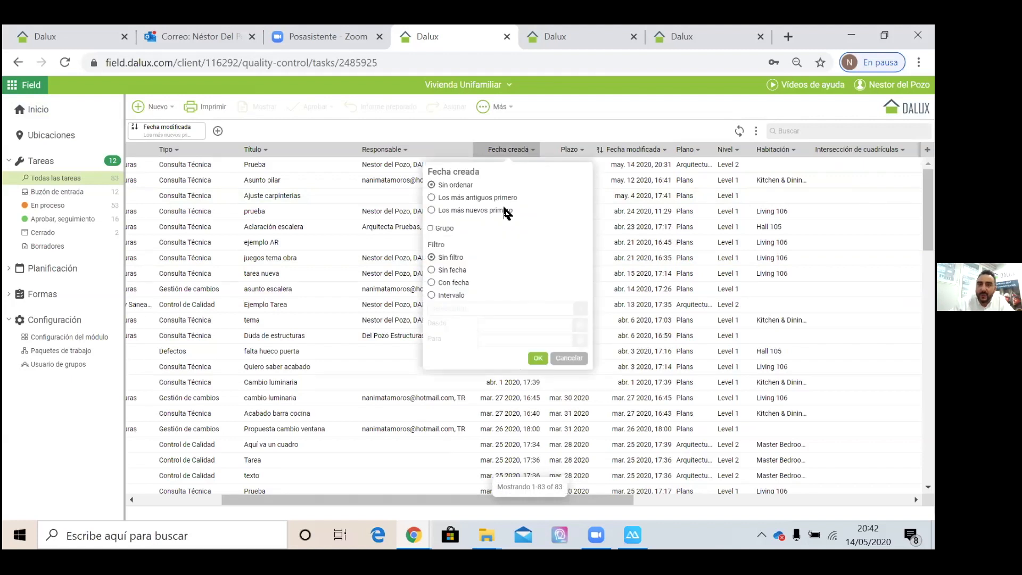
click(458, 297)
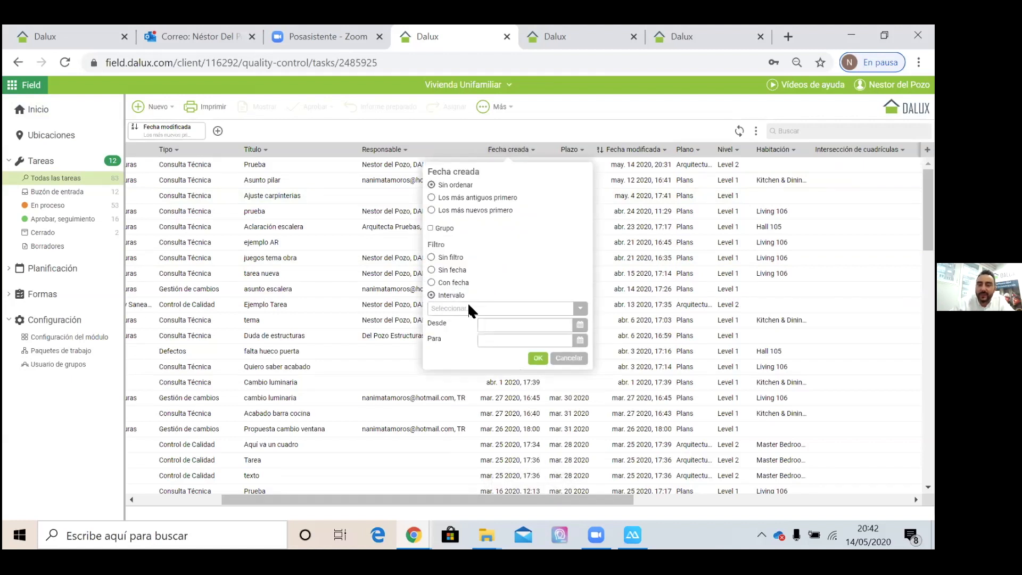
click(468, 307)
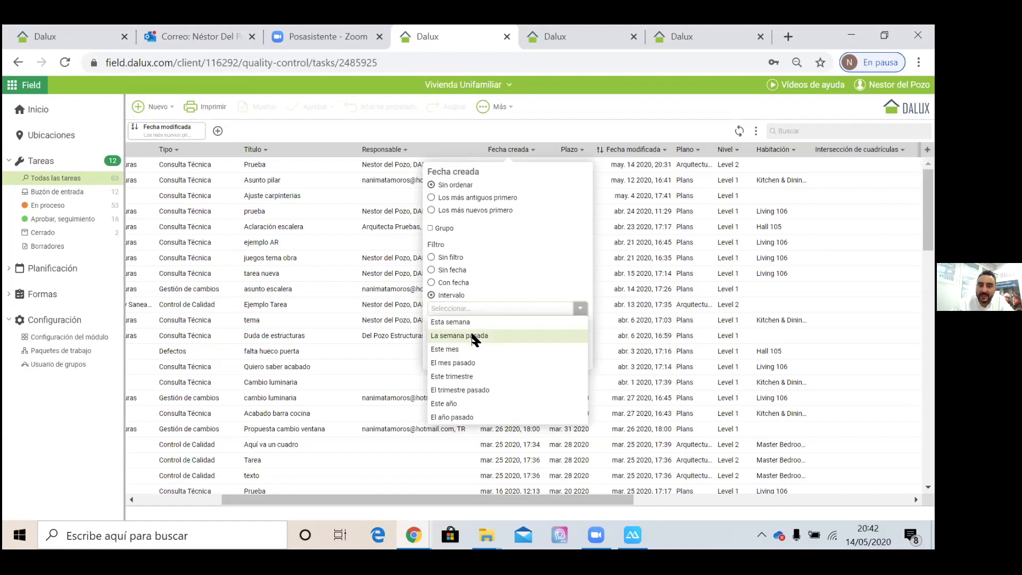
click(468, 364)
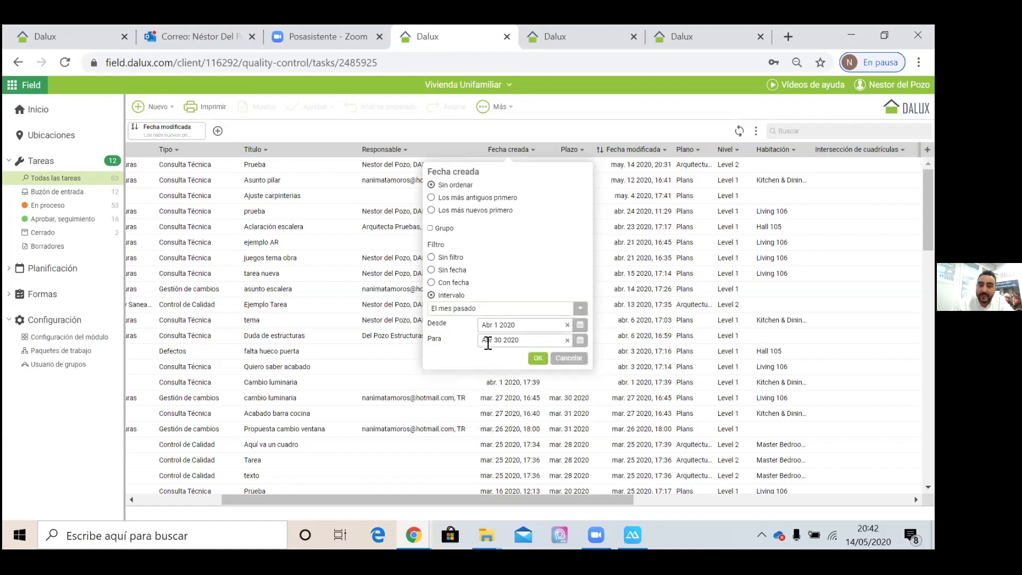
click(537, 358)
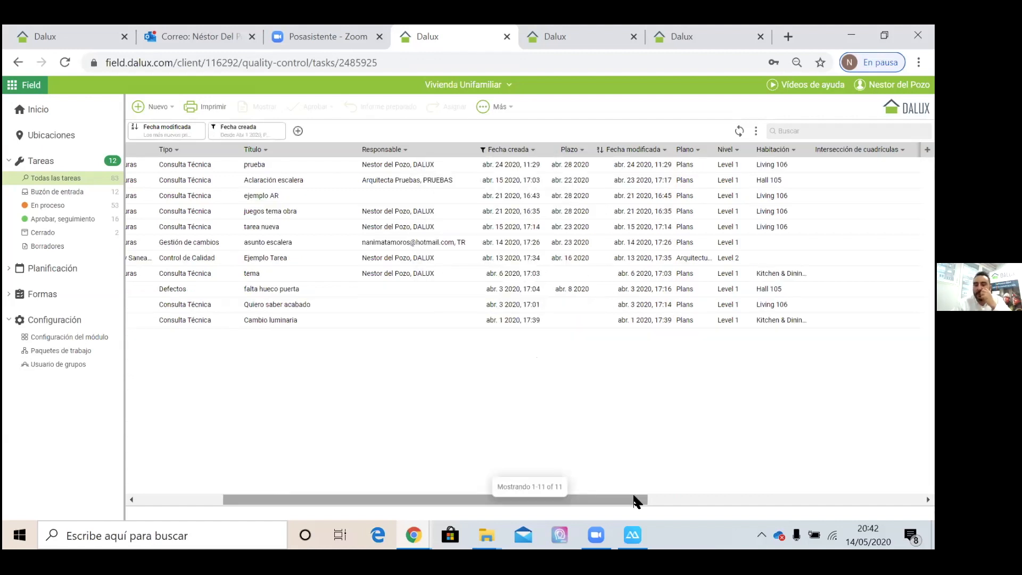
scroll(634, 499, left, 3)
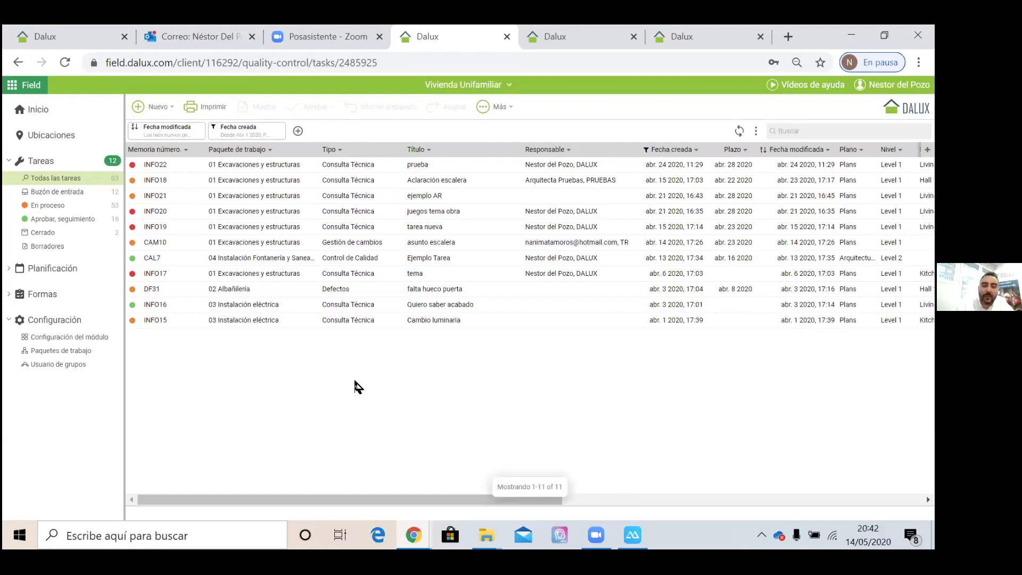
Step: Show the filtered tasks as a pie chart by Tipo
click(340, 152)
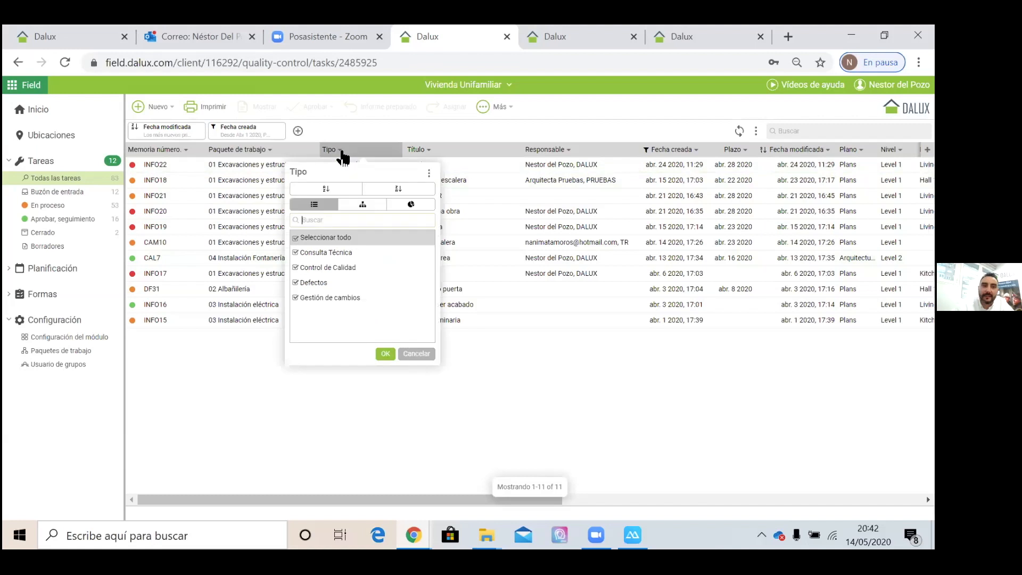
click(415, 206)
click(387, 385)
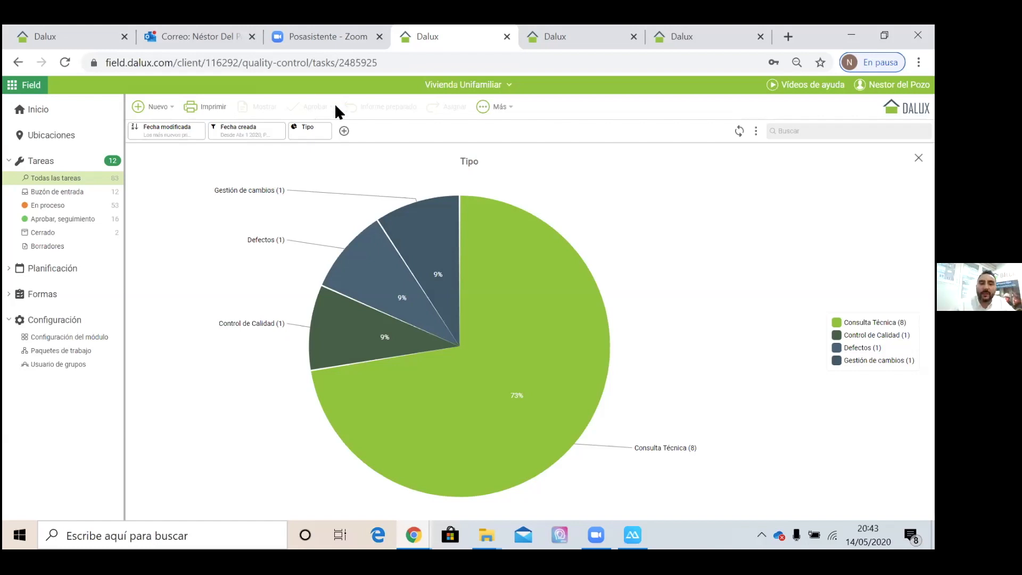
Step: Remove the Tipo chart and the Fecha creada filter, and select task INFO25 in the full list
click(326, 127)
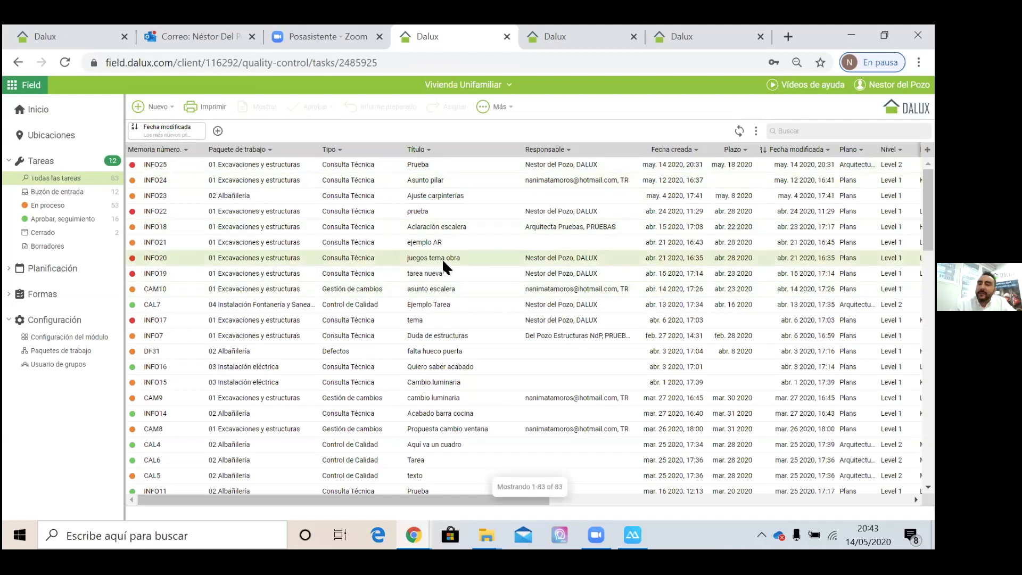
click(269, 162)
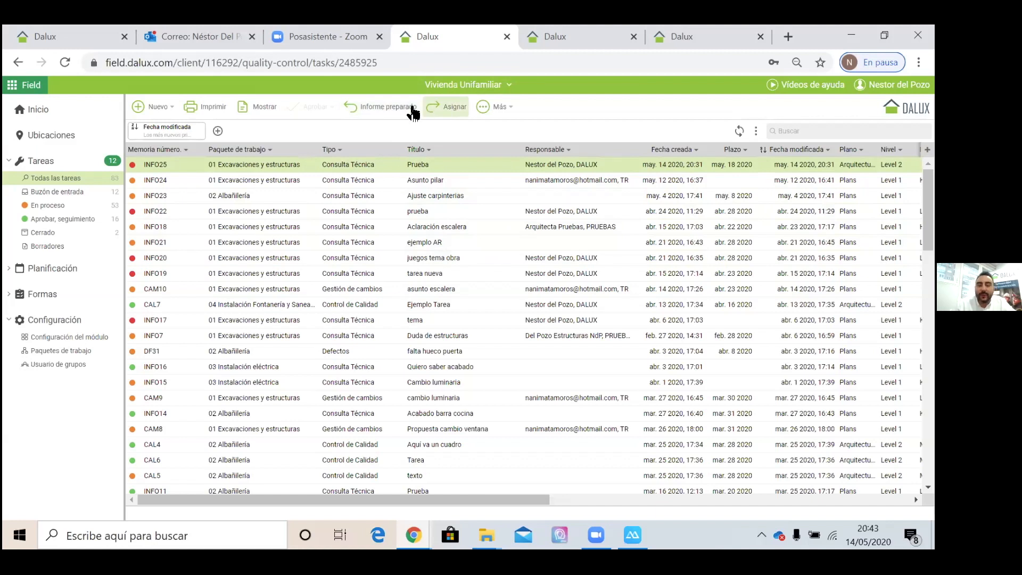
Step: Open task INFO25 Prueba and review its details, plan location, history entry and attached photo
double_click(280, 163)
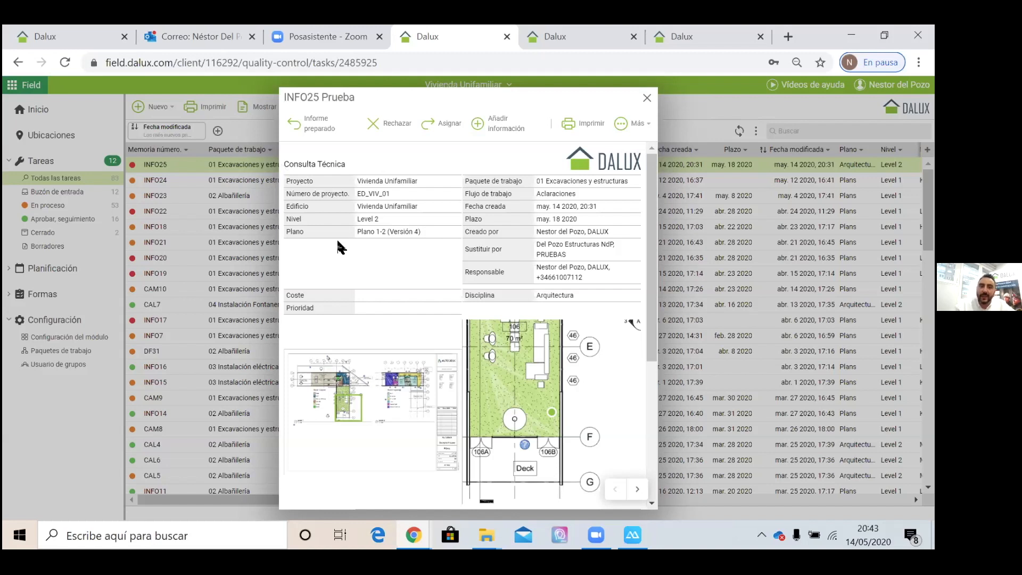
scroll(430, 273, down, 5)
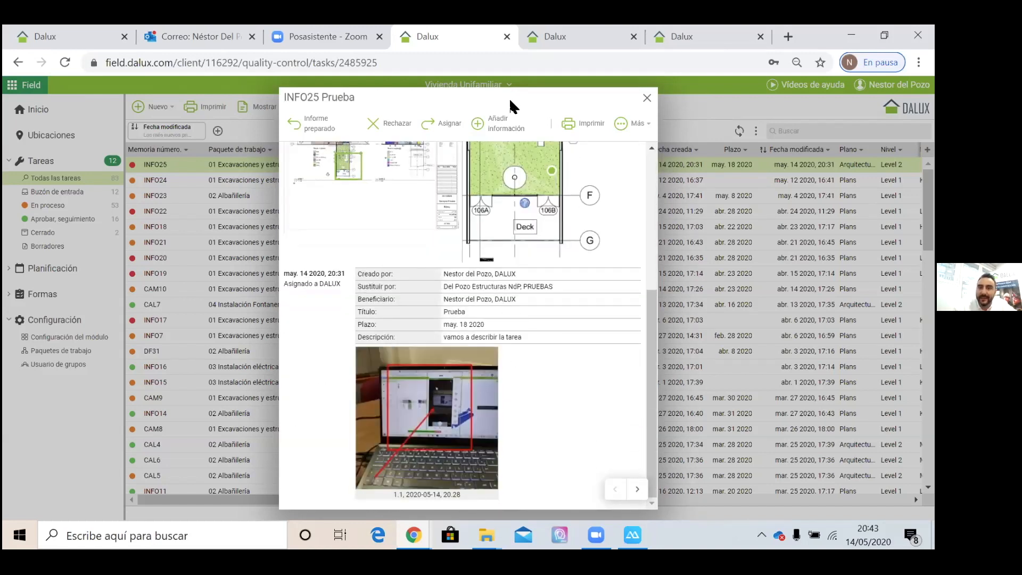
drag(507, 98, 485, 87)
drag(631, 285, 631, 149)
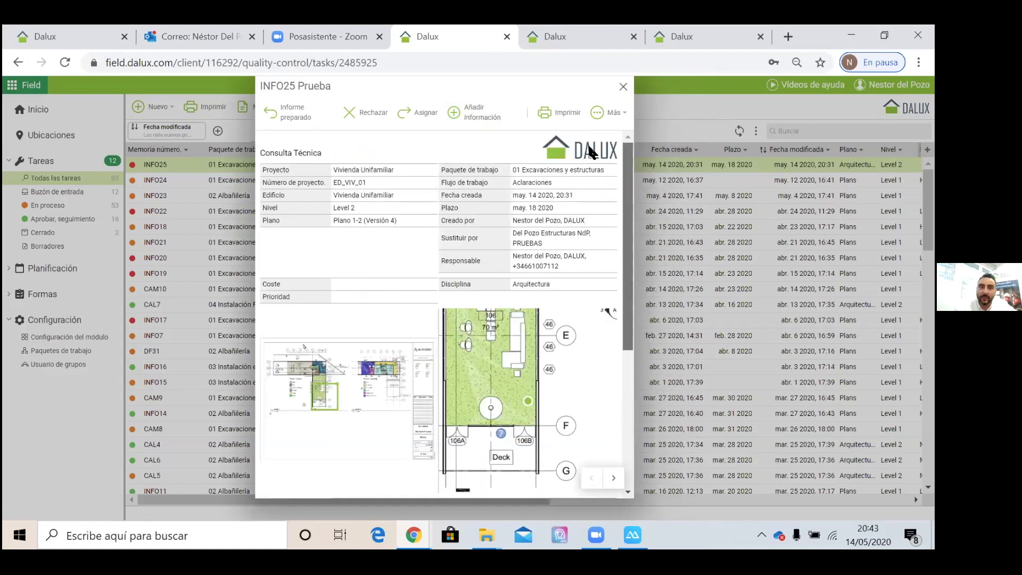
click(418, 114)
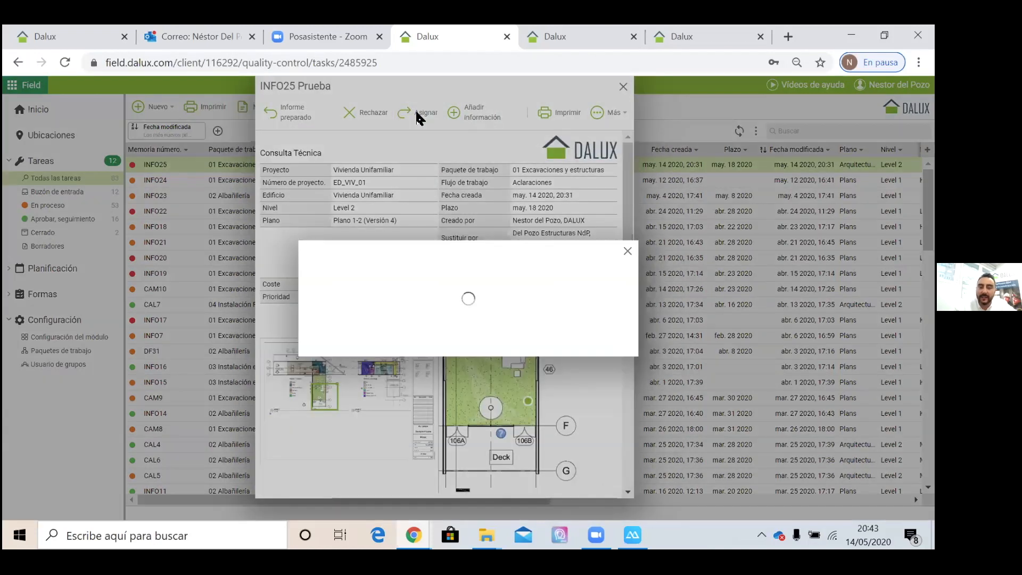
click(626, 266)
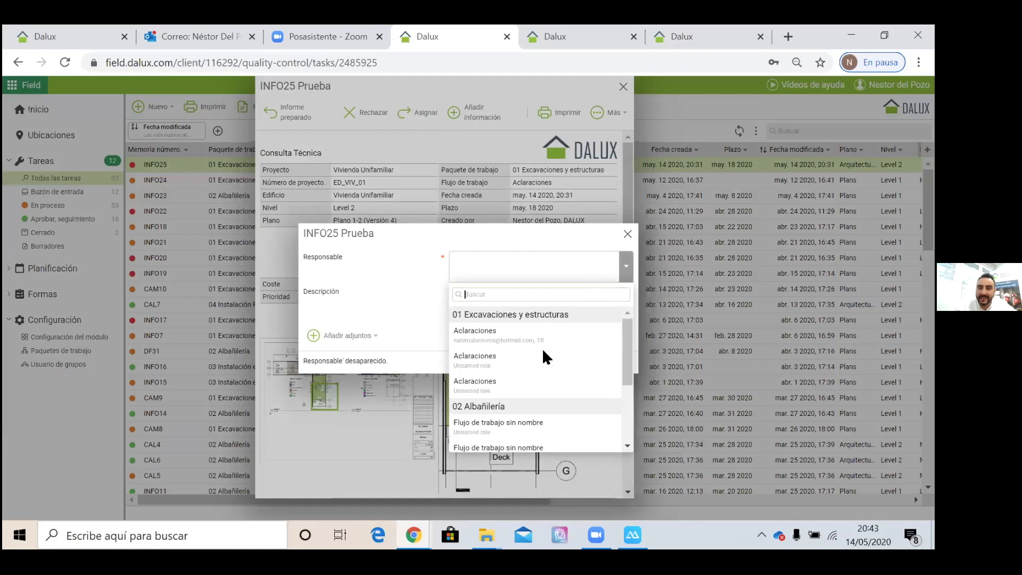
drag(627, 231, 629, 230)
click(628, 234)
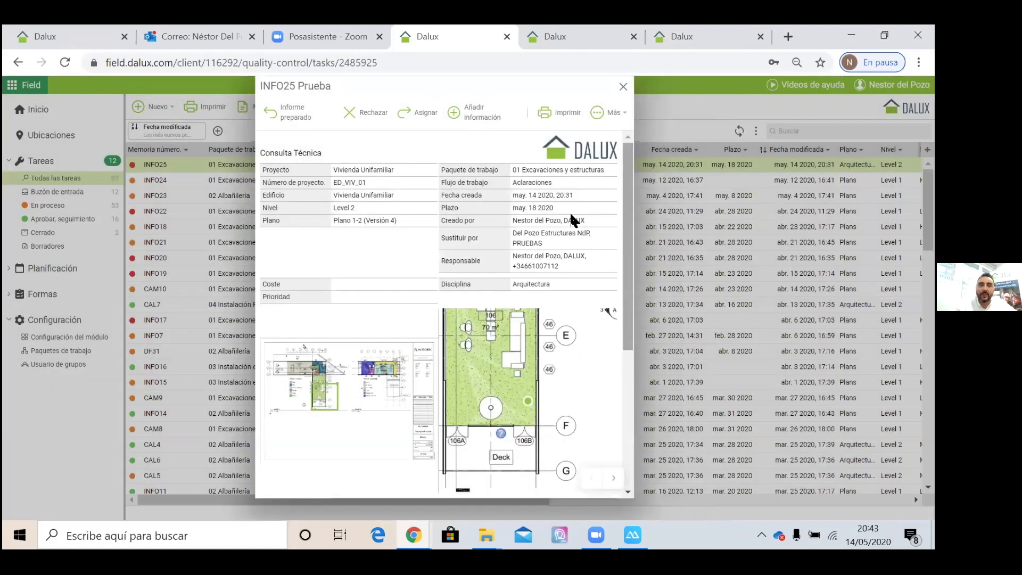
Step: Report task INFO25 as Informe preparado with the description "Ok" and close the task
click(300, 107)
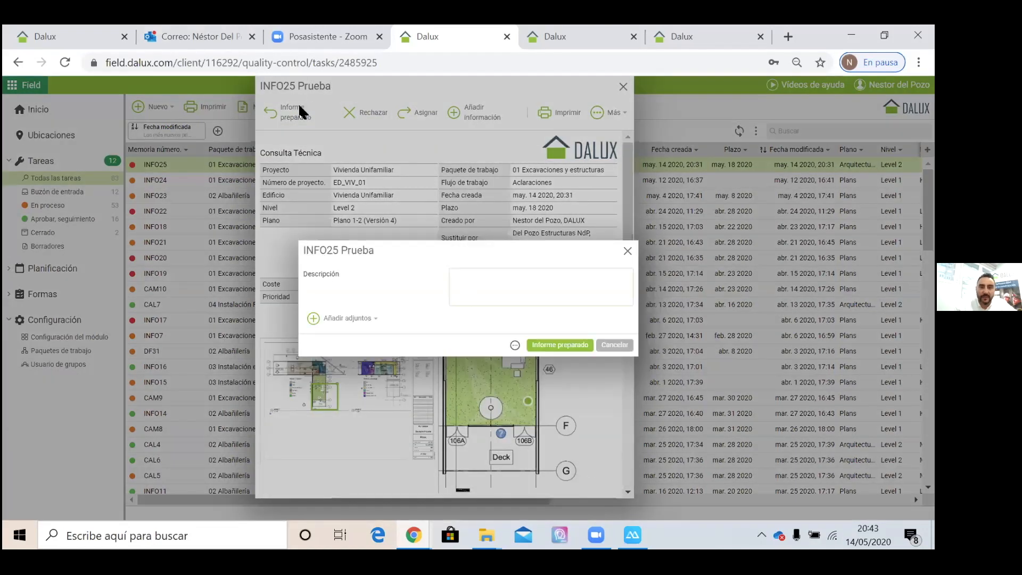
text(Ok)
click(577, 346)
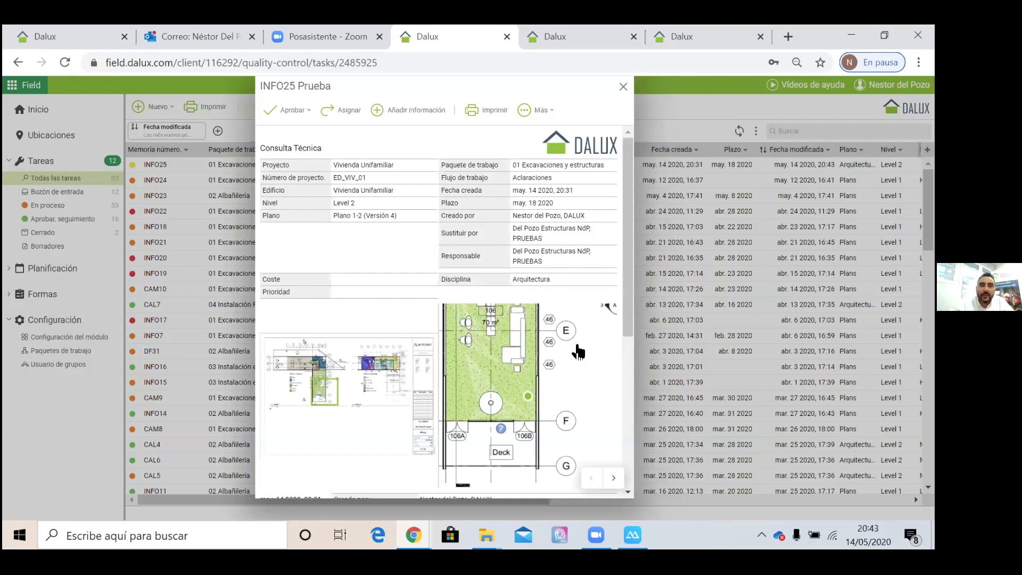
click(622, 87)
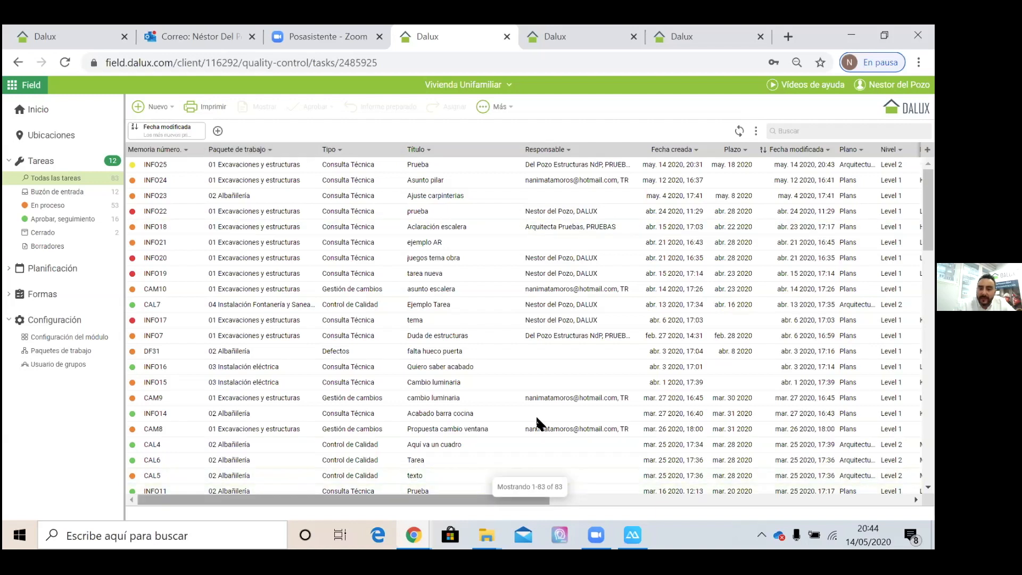
Step: Look through the remaining columns of the full task list and return to the first columns
scroll(632, 497, right, 3)
scroll(770, 491, right, 10)
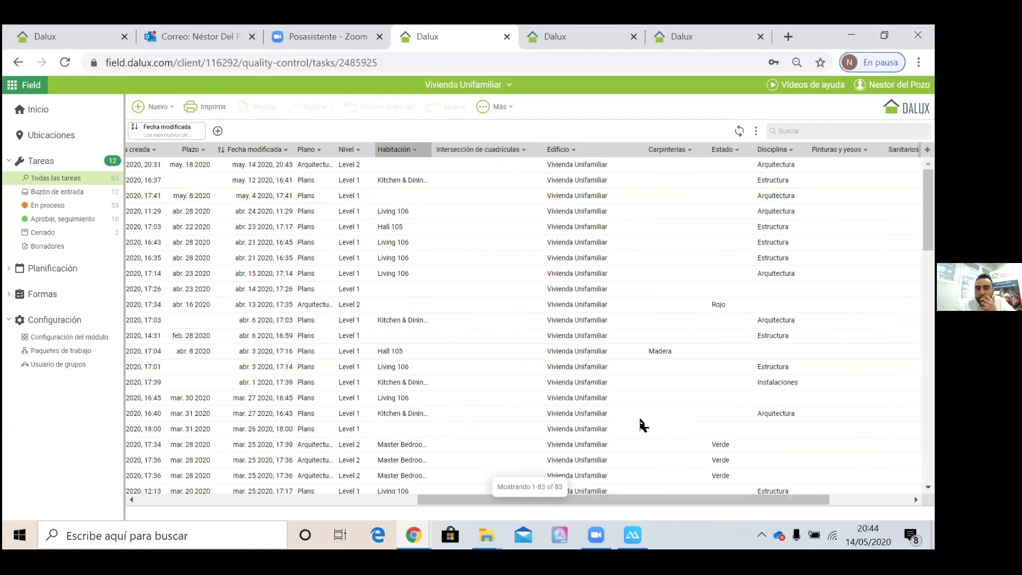
drag(625, 498, 345, 498)
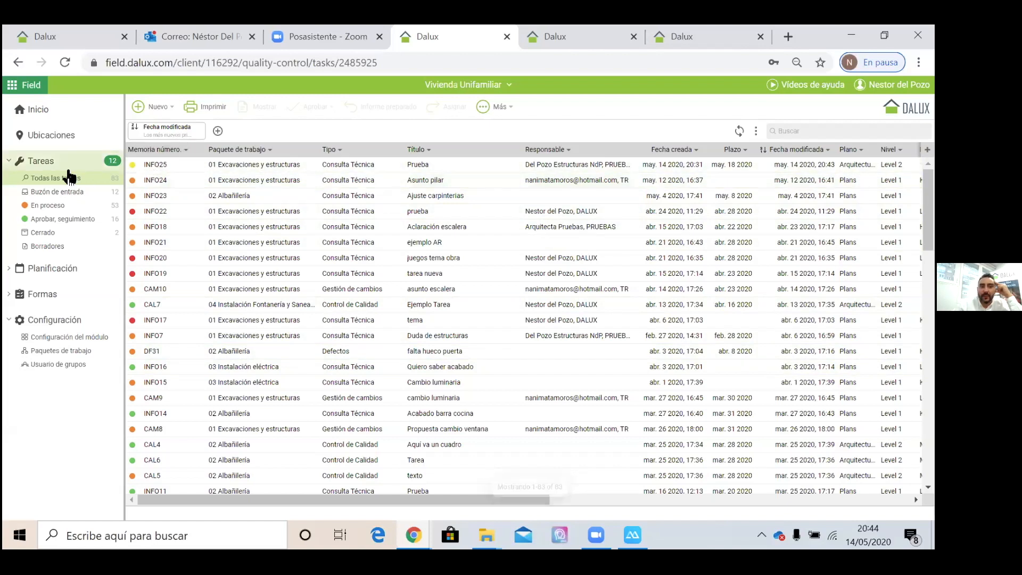
Step: Open task #1 Acta Prevención Riesgos Laborales from Buzón de entrada and view its full history
click(42, 193)
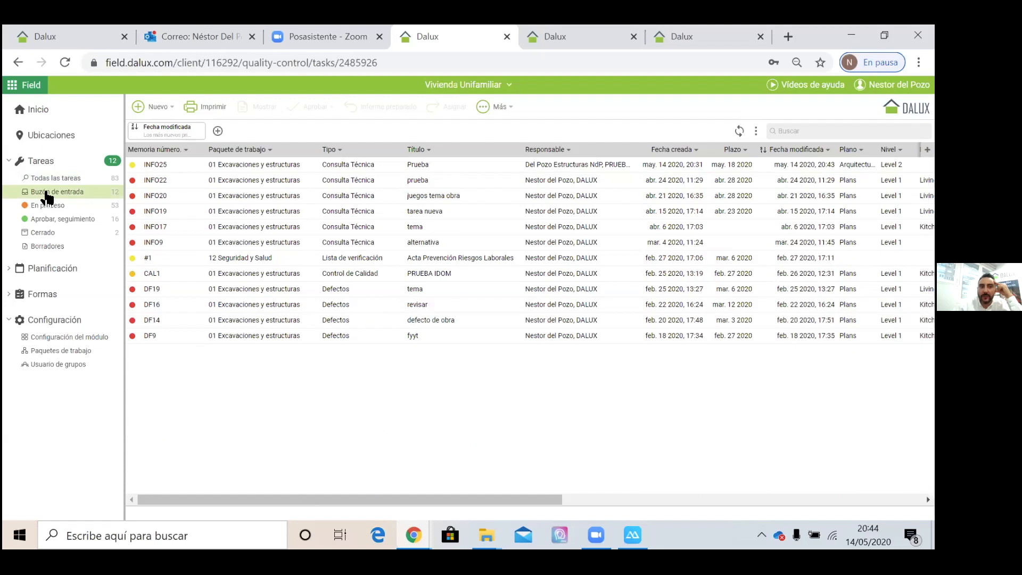
click(242, 256)
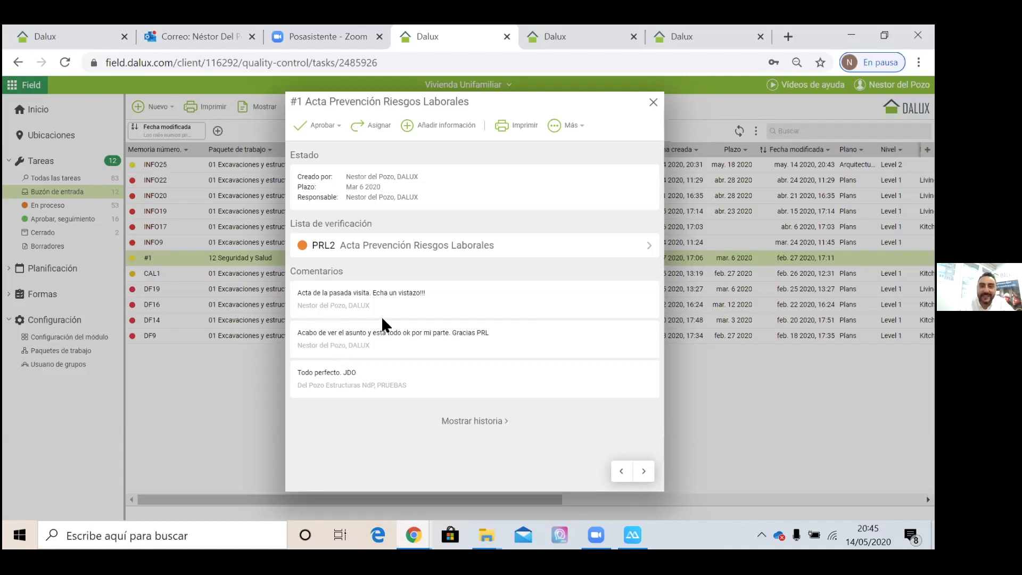
click(483, 422)
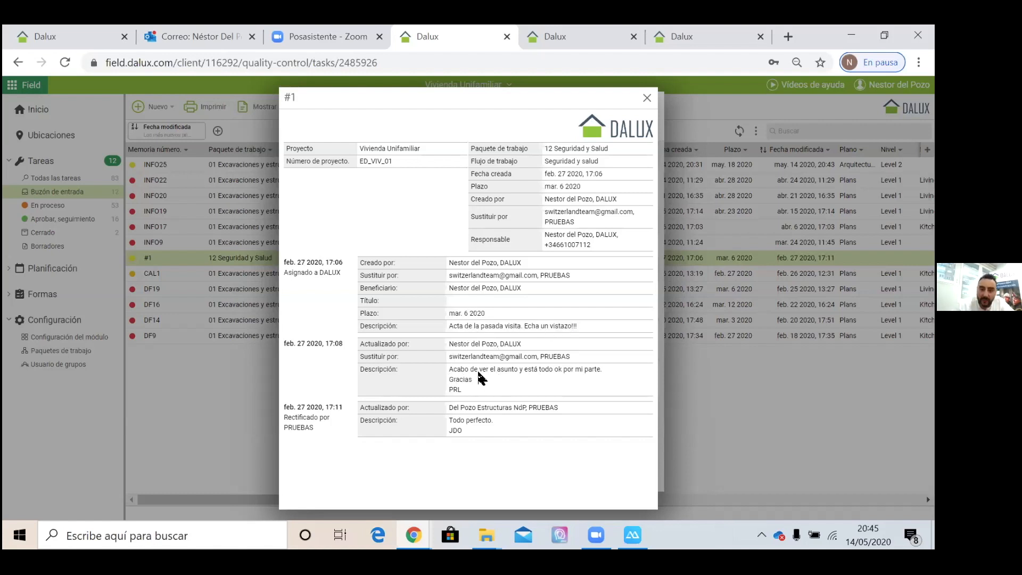
click(646, 98)
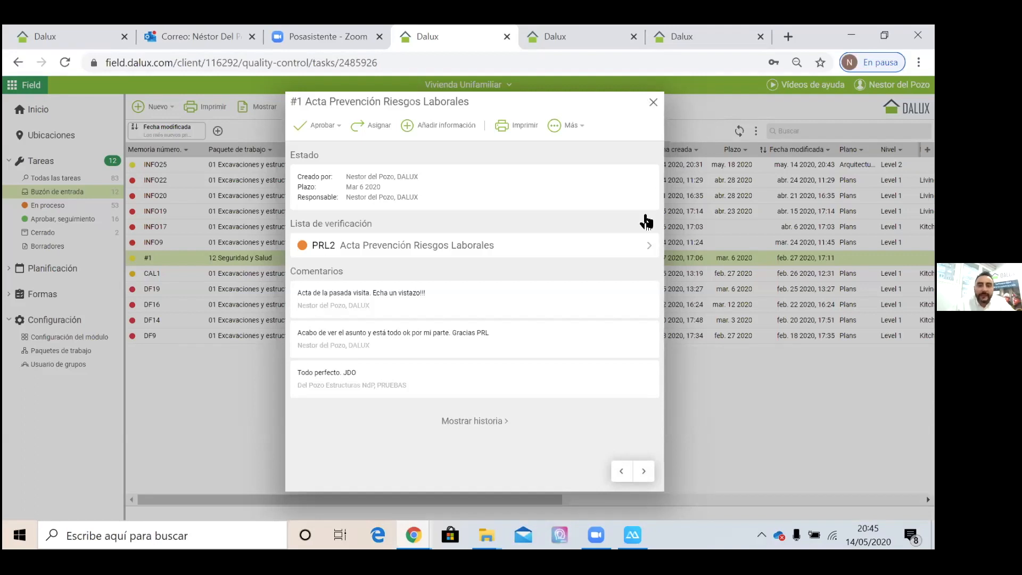
Step: Open the linked checklist PRL2 and review its responsables, site conditions, documentation, PPS follow-up and activity planning sections
click(410, 254)
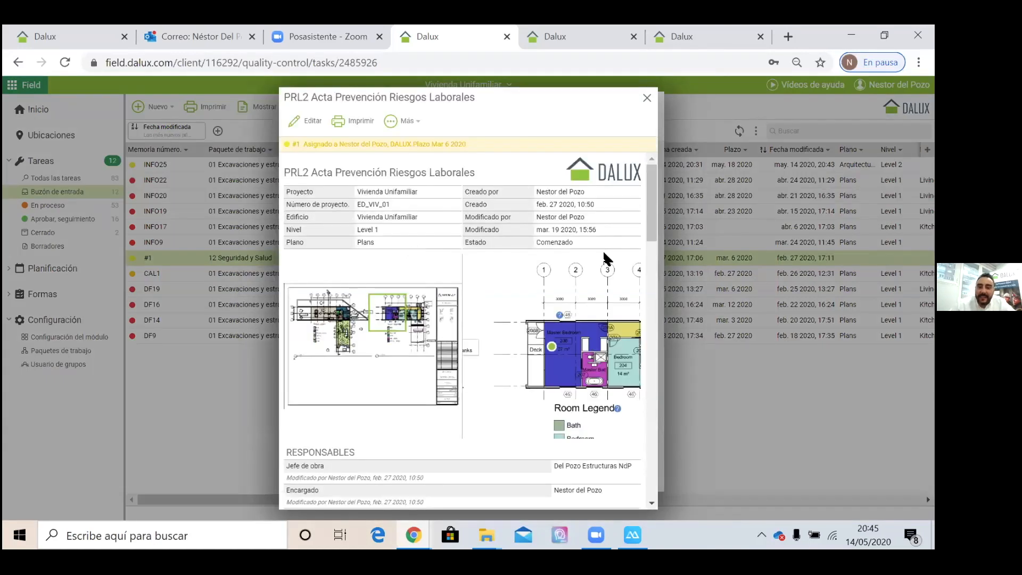
drag(654, 208, 625, 257)
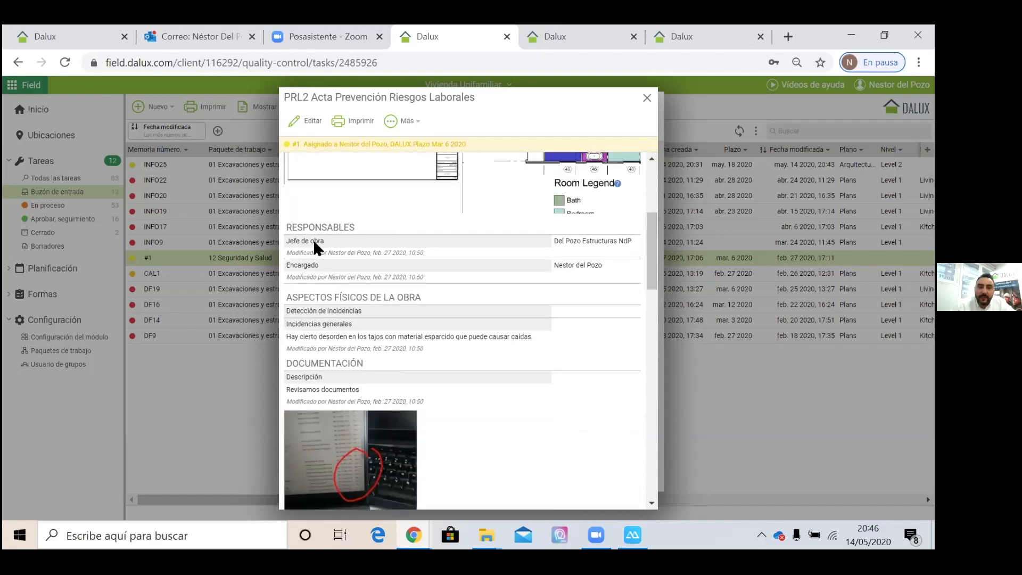
scroll(654, 274, down, 2)
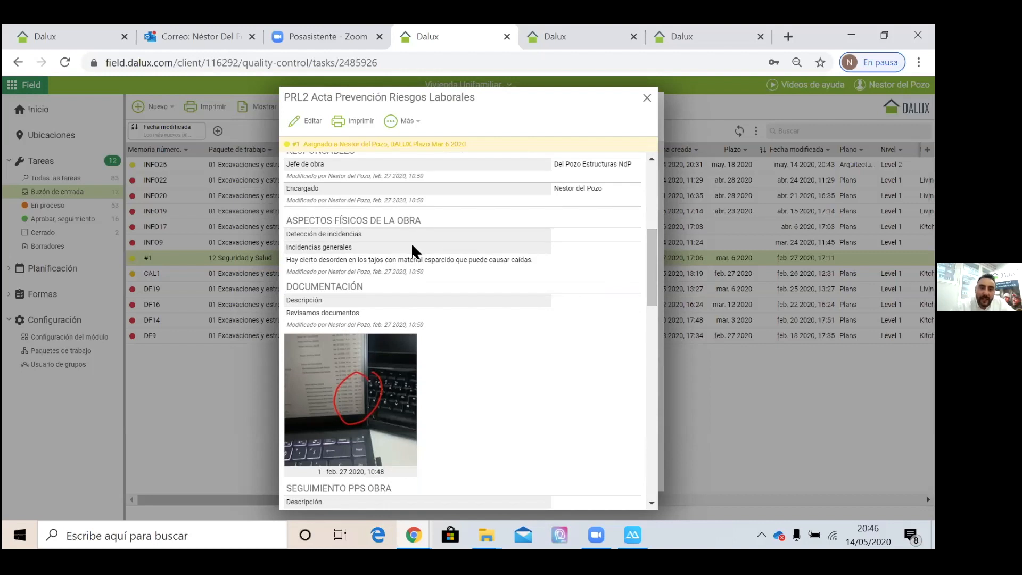
drag(652, 264, 652, 310)
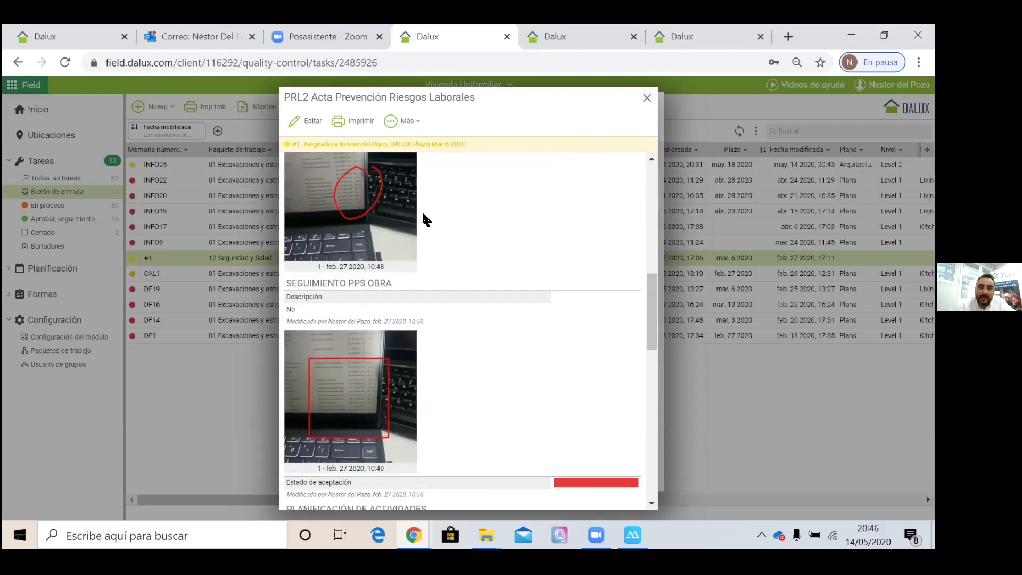
scroll(655, 287, up, 3)
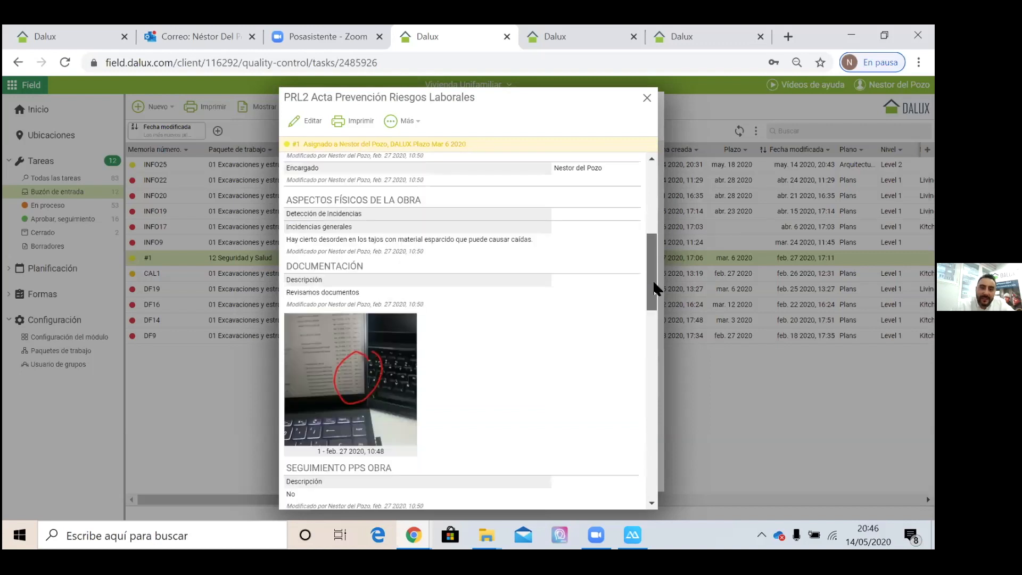
drag(654, 297, 652, 349)
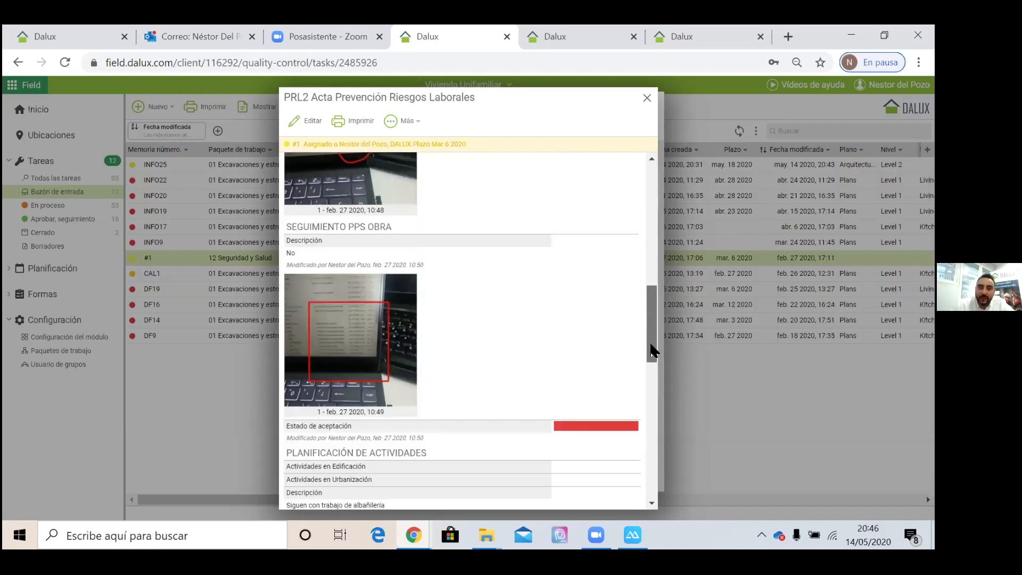
scroll(654, 337, down, 3)
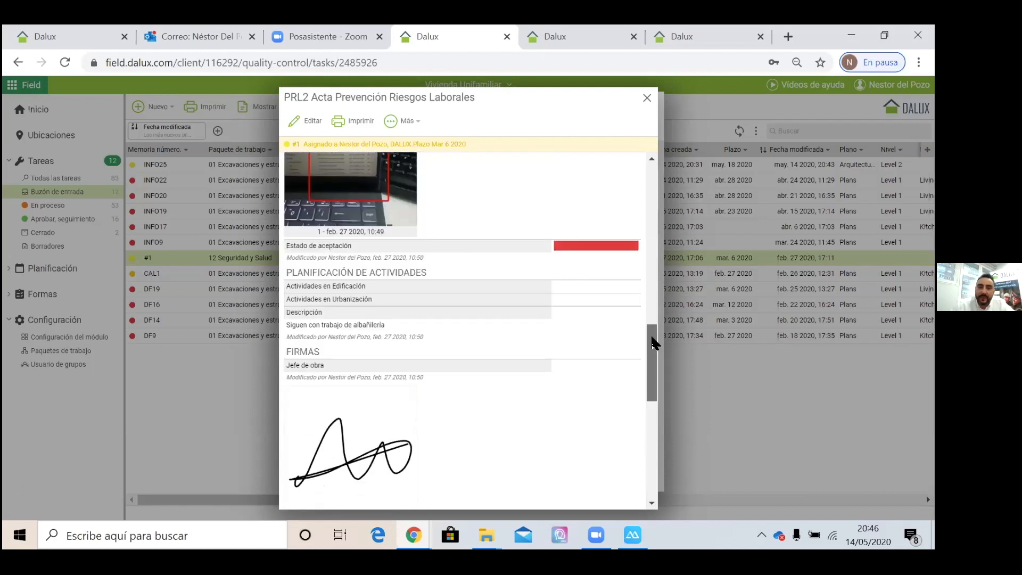
Step: Examine the signatures in the Firmas section of PRL2, and close the checklist and its task
drag(646, 343, 645, 402)
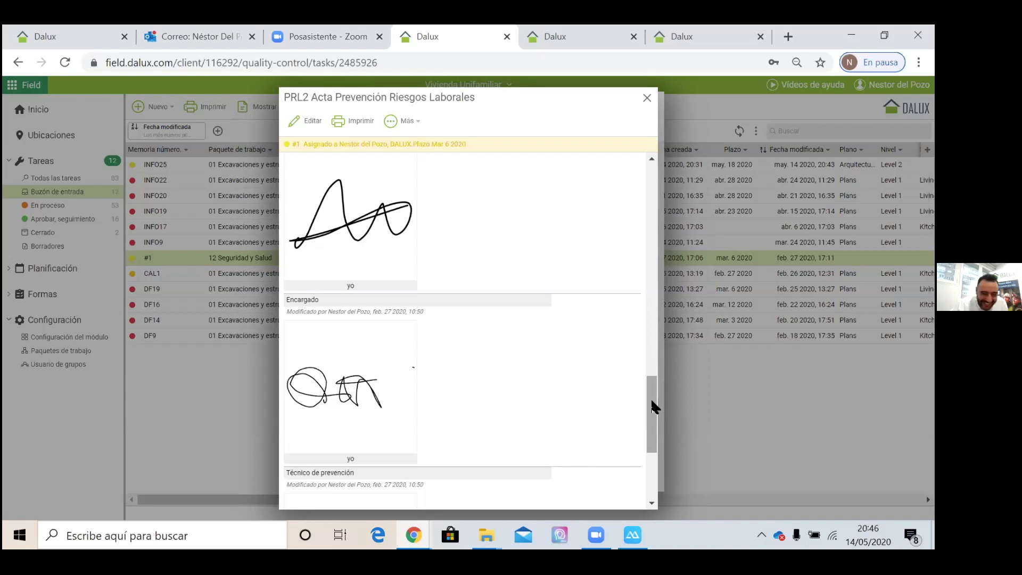
scroll(654, 405, up, 2)
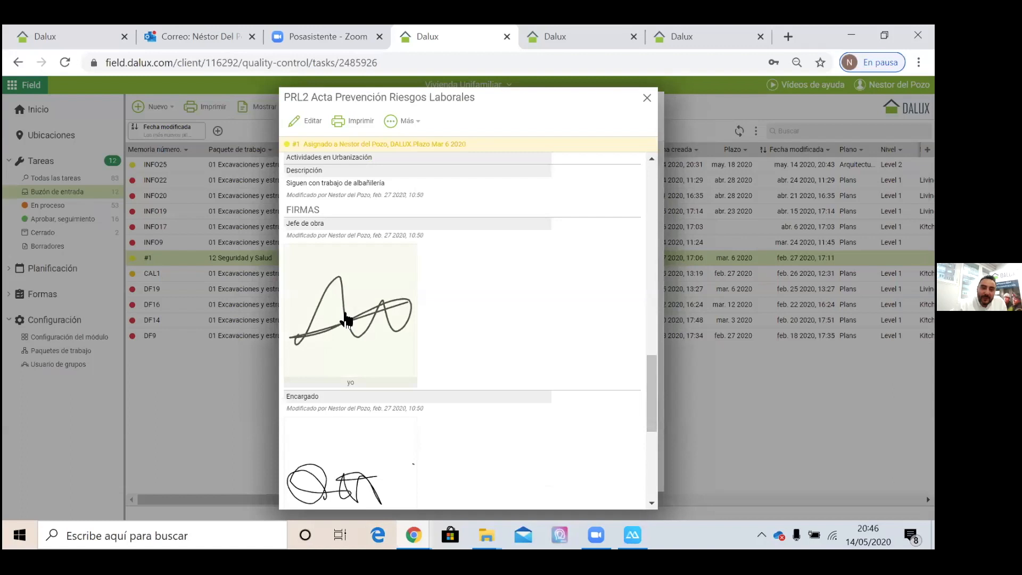
scroll(651, 392, down, 4)
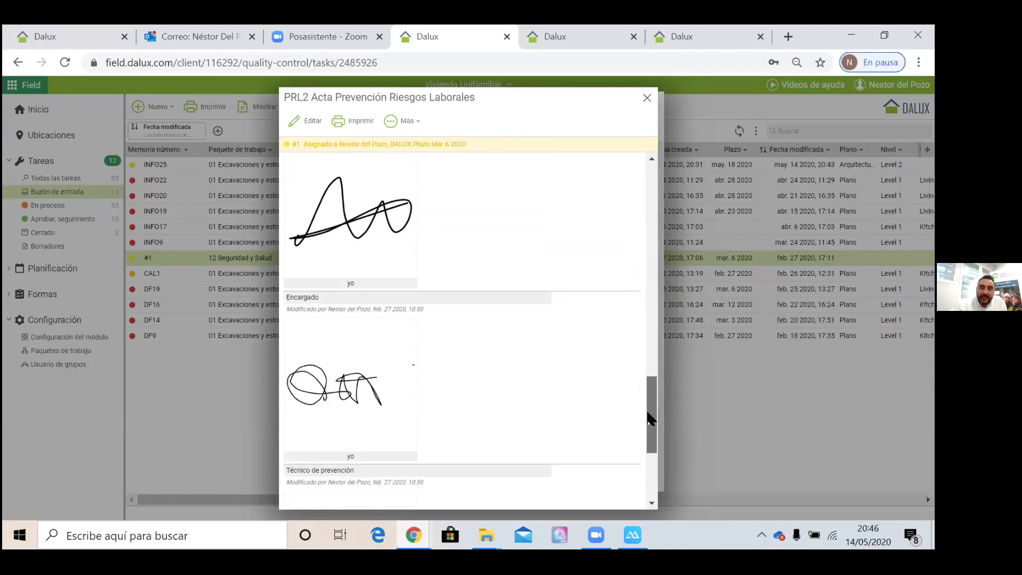
scroll(649, 434, down, 2)
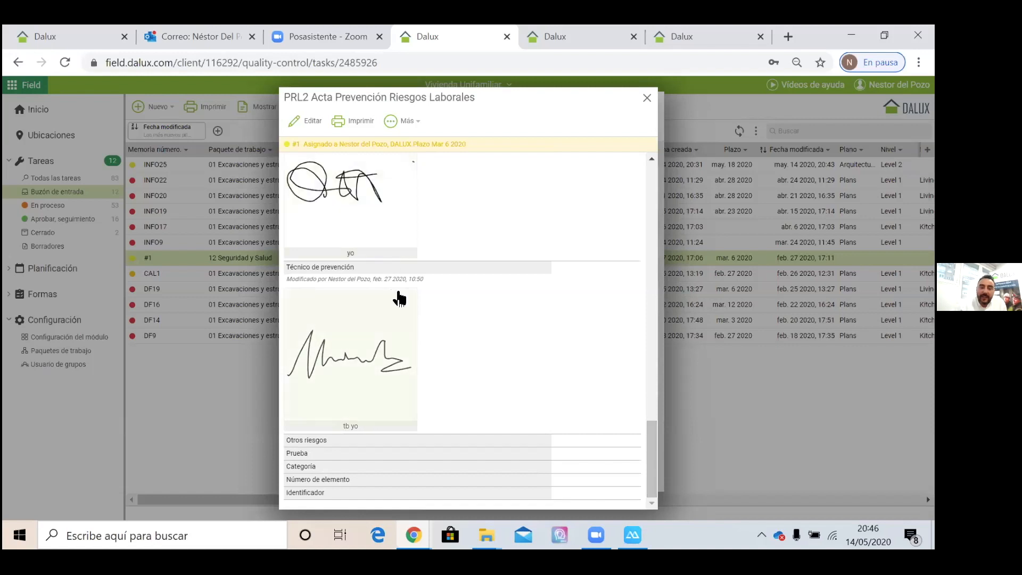
scroll(395, 296, up, 7)
scroll(472, 354, down, 2)
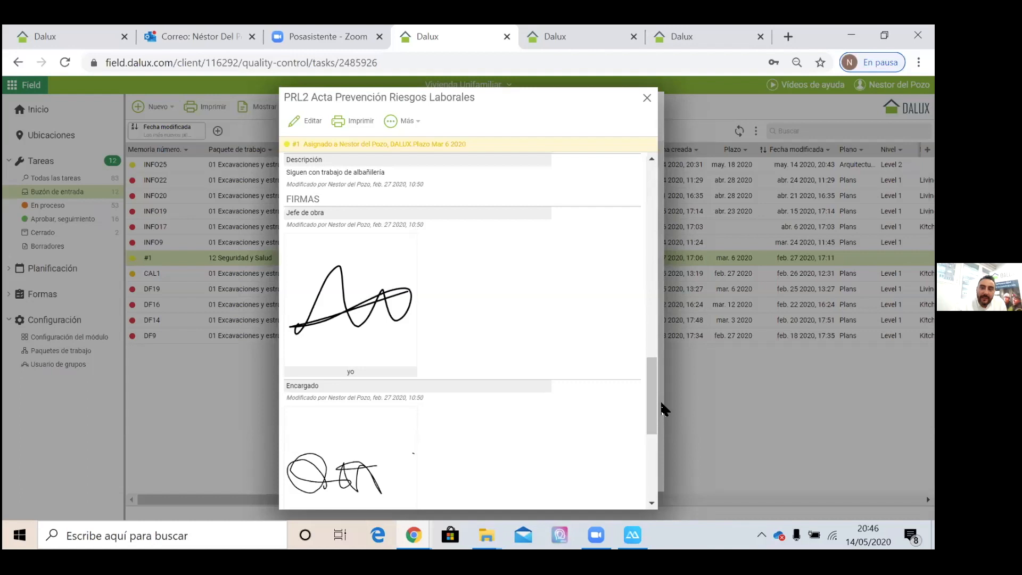
drag(653, 406, 641, 210)
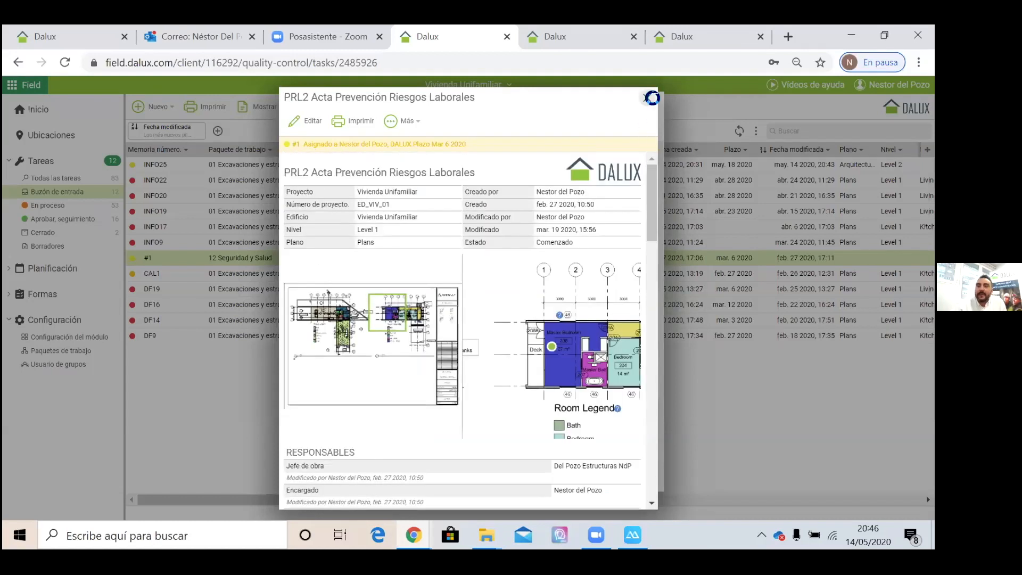
click(642, 101)
click(649, 102)
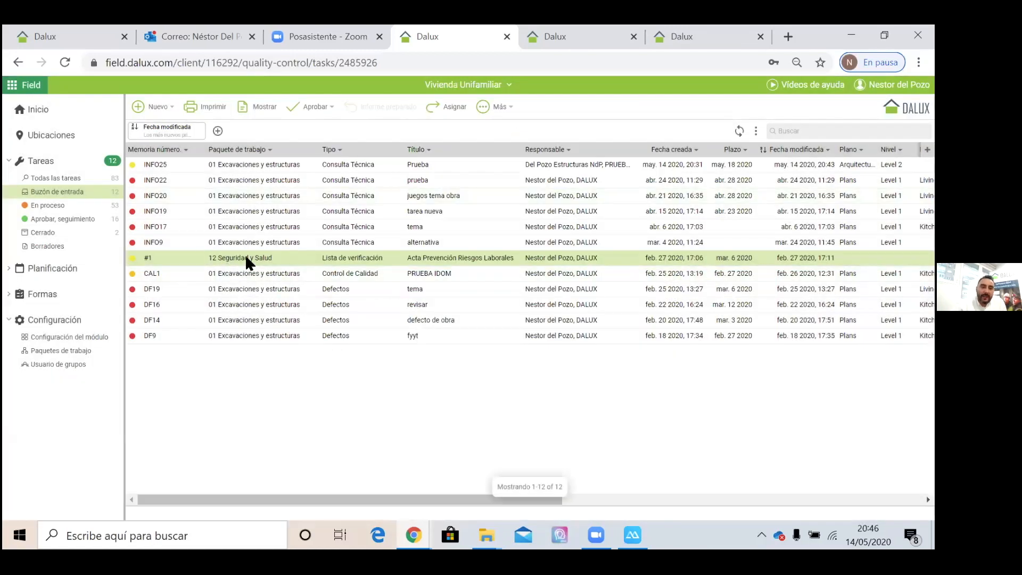
Step: List the tasks that are En proceso, followed by those in Aprobar, seguimiento
click(49, 205)
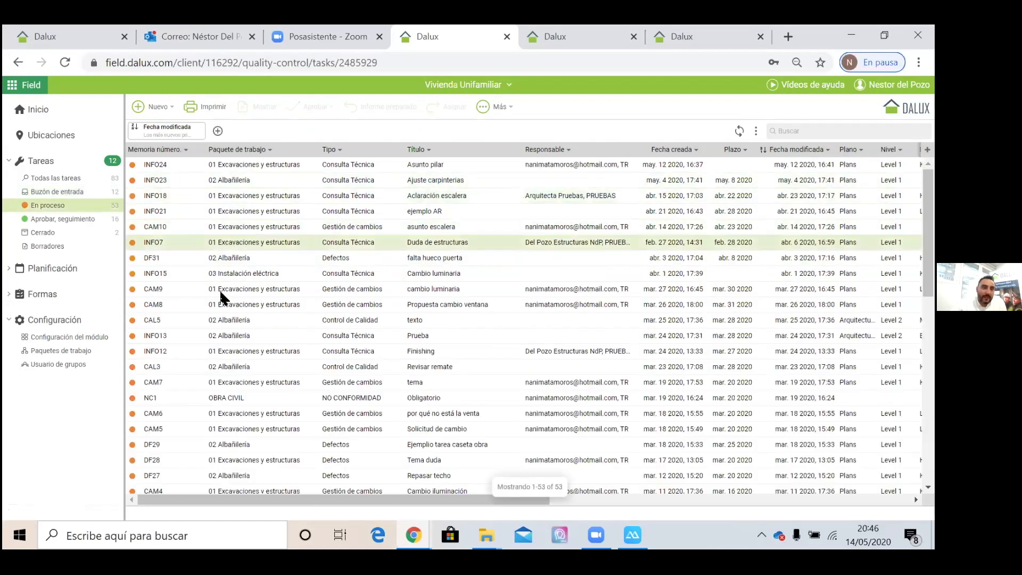
click(54, 219)
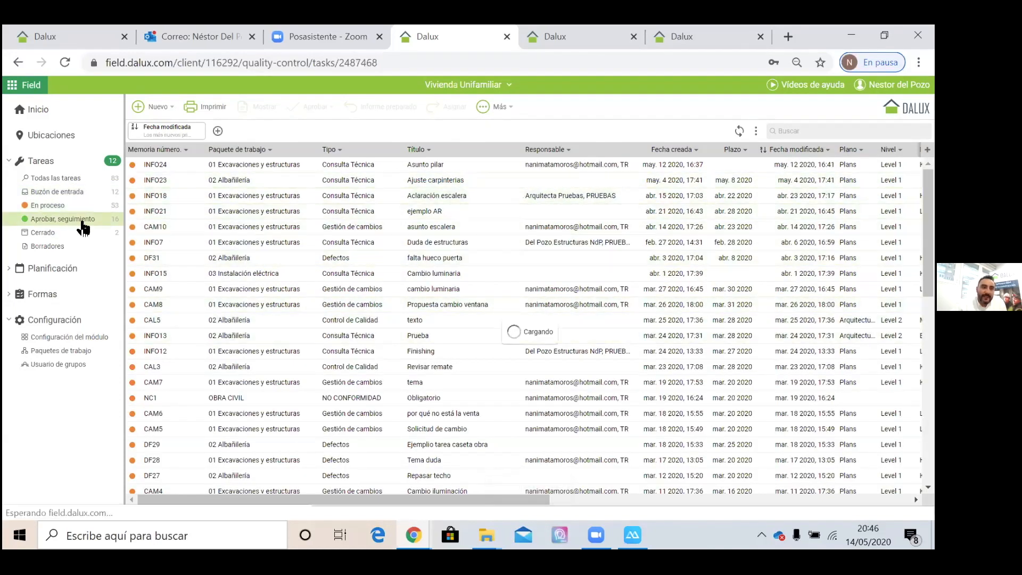
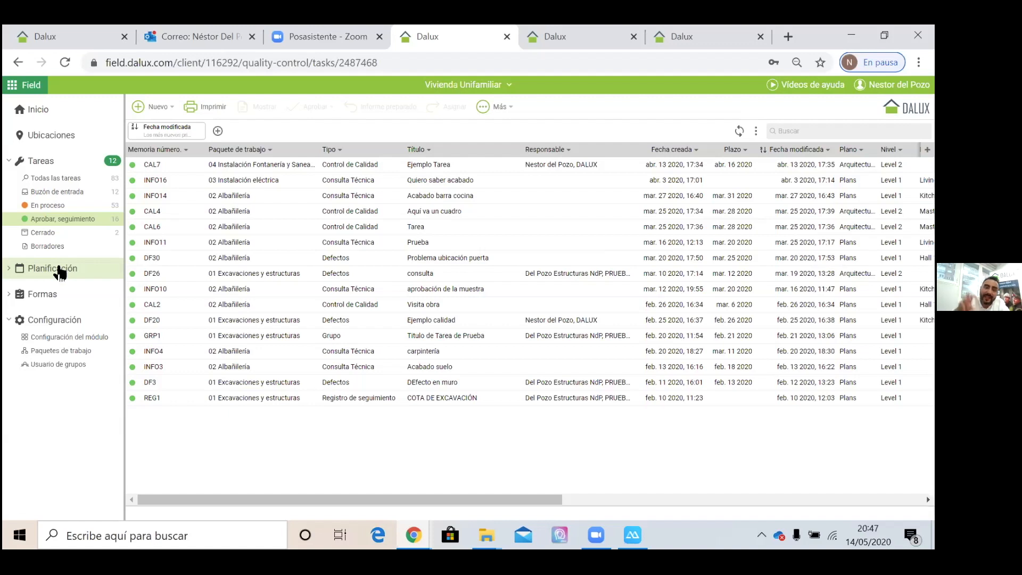
Step: List the Planes de inspección under Planificación and expand the 01 Excavaciones y estructuras work package
click(60, 271)
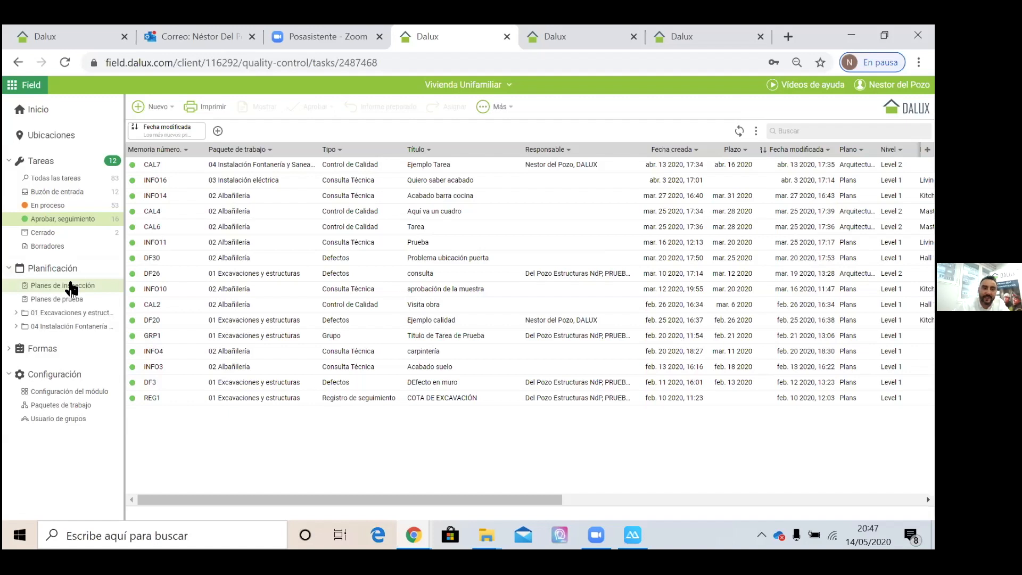
click(70, 287)
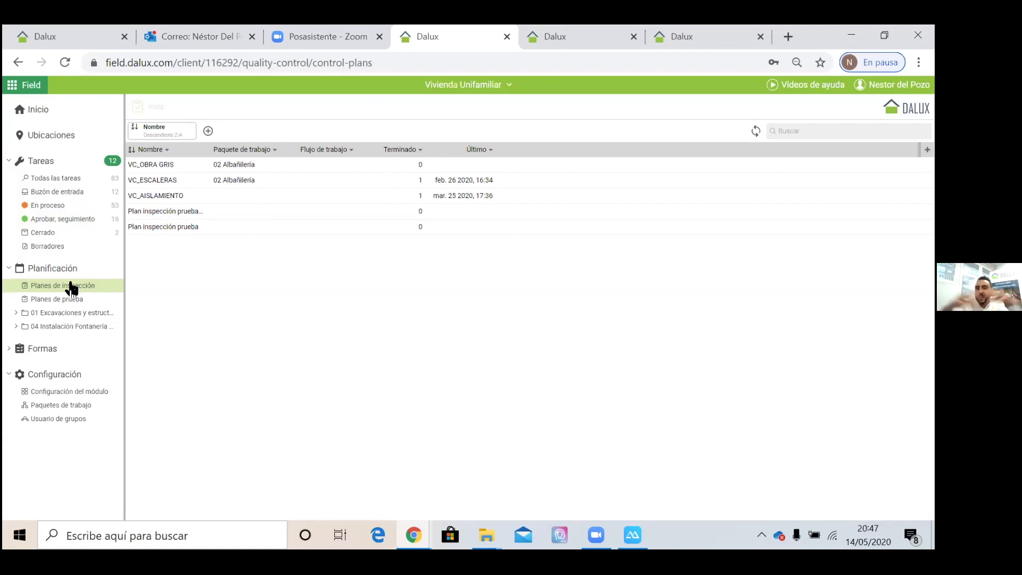
click(76, 313)
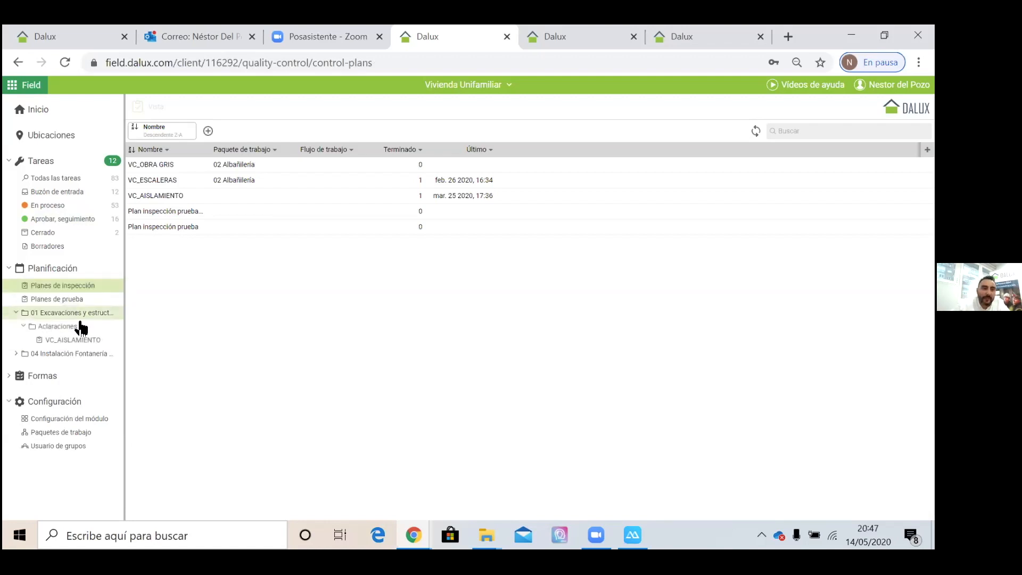
Step: Open the VC_AISLAMIENTO plan, followed by Prueba Test Plan under 04 Instalación Fontanería, and review its inspection items and completion
click(84, 342)
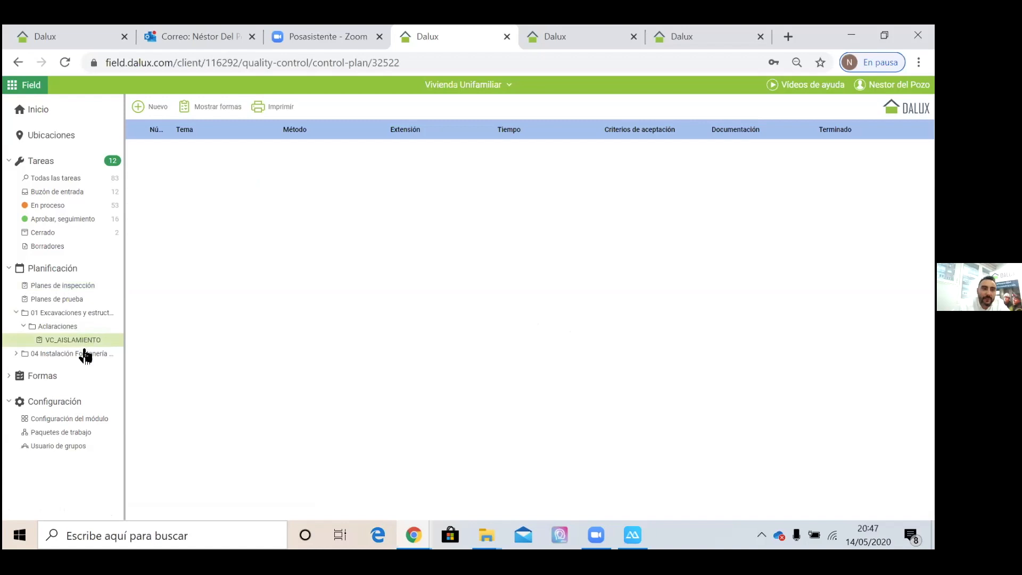
click(84, 353)
click(89, 379)
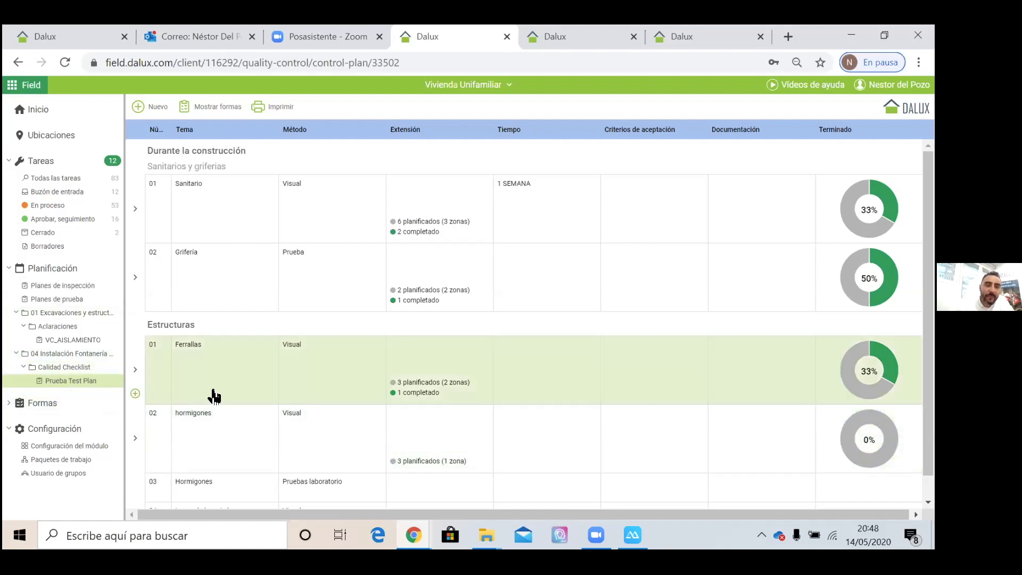
scroll(214, 429, down, 1)
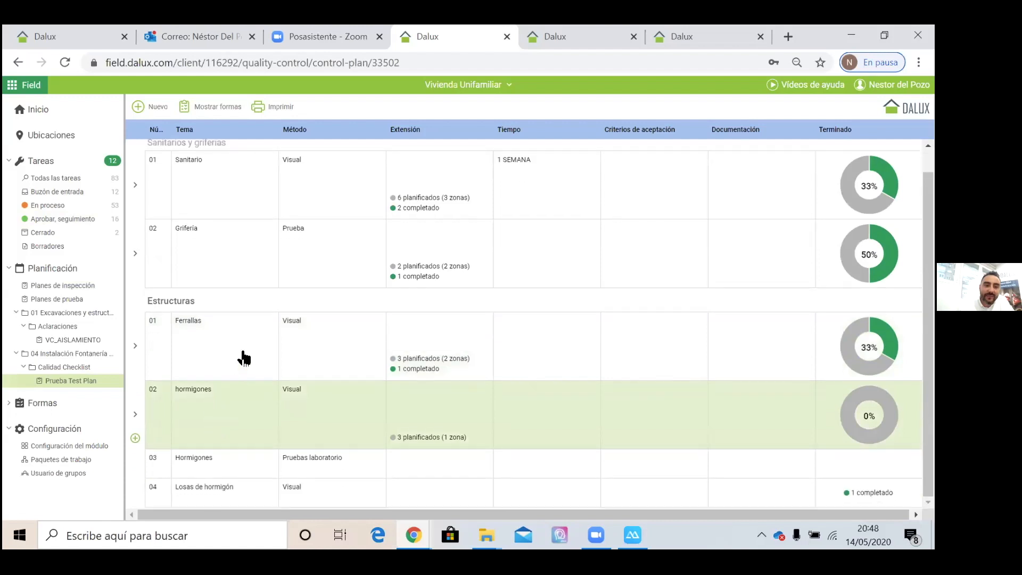
mouse_move(857, 325)
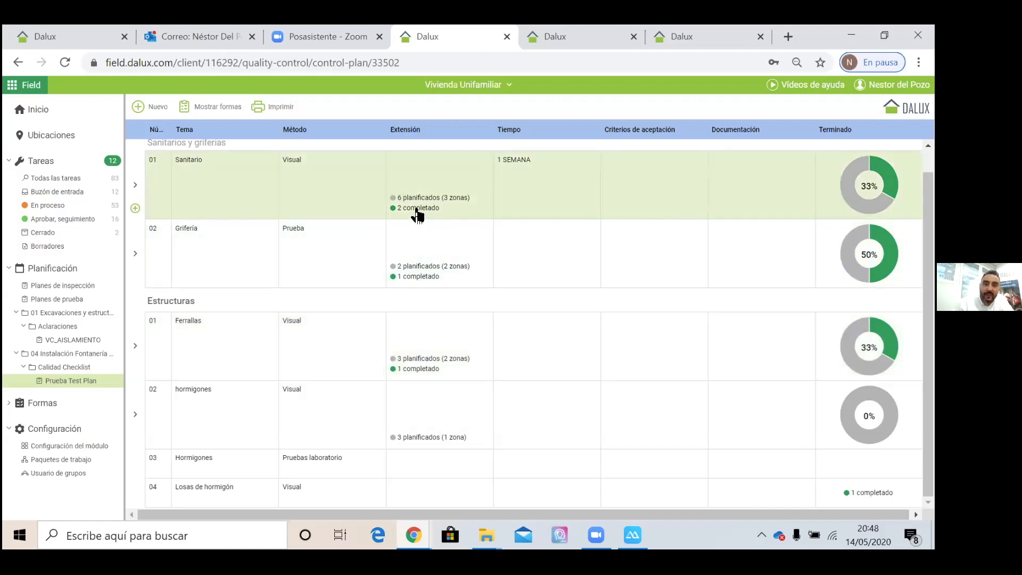
Step: List the completed Sanitario inspections, examine the P_TestPlan1 record with its plan location, photo and comment, and close it
click(417, 214)
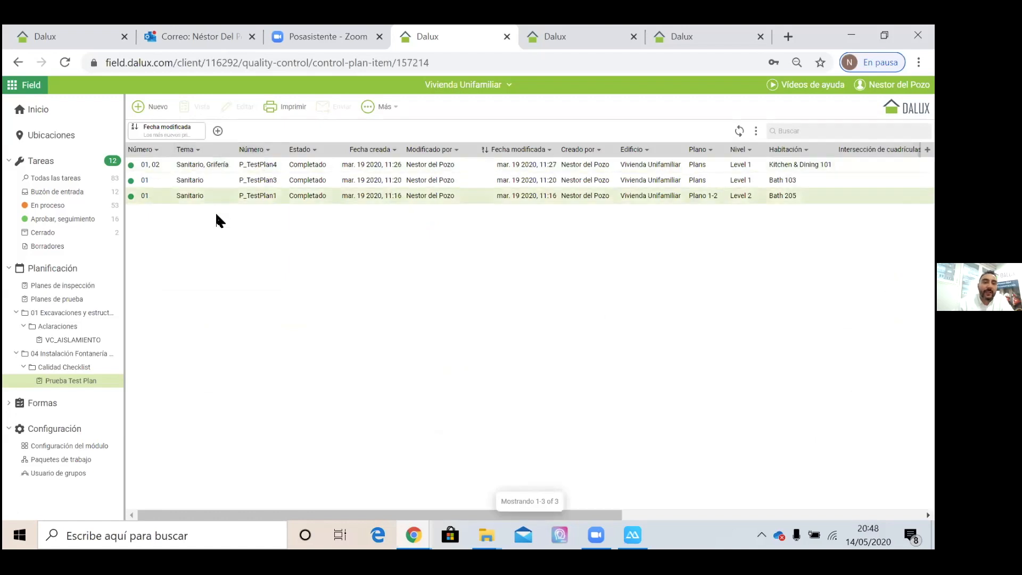
click(205, 197)
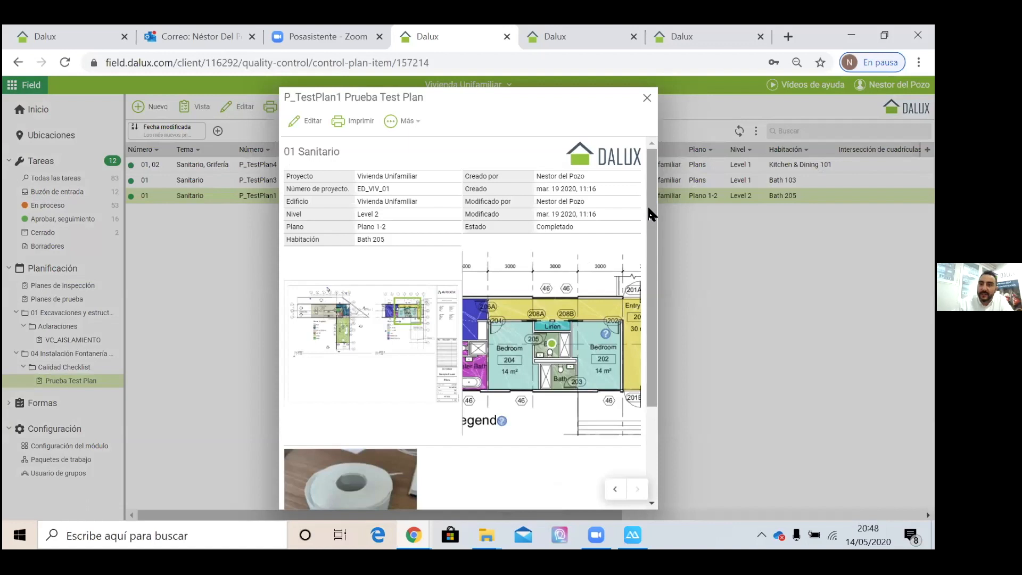
scroll(650, 213, down, 3)
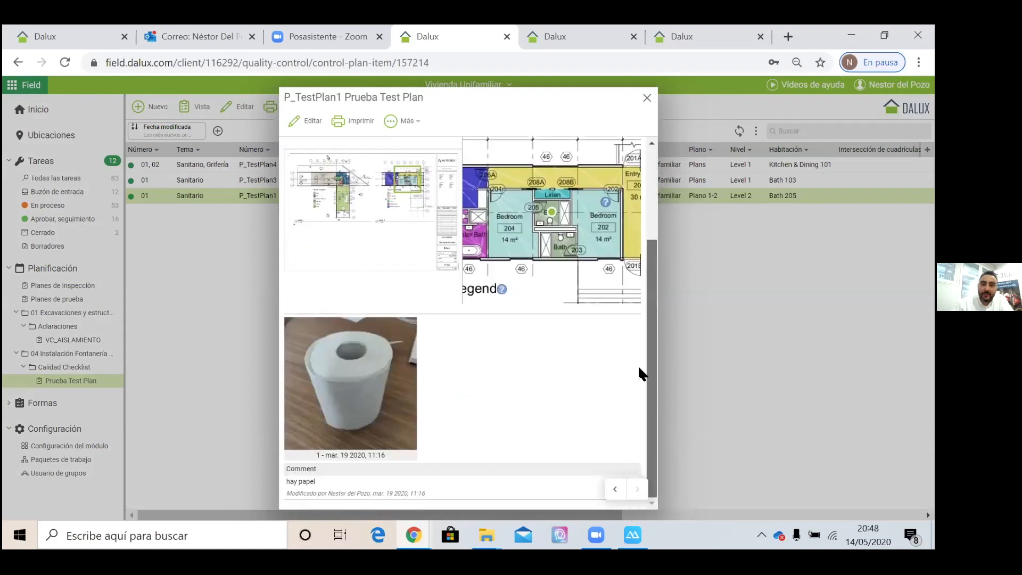
scroll(646, 369, up, 3)
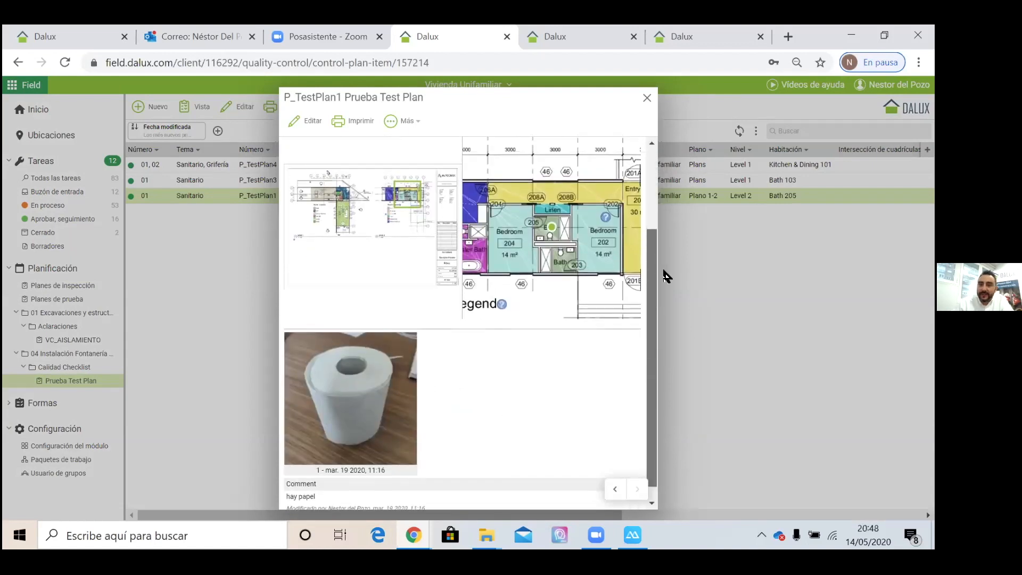
click(646, 98)
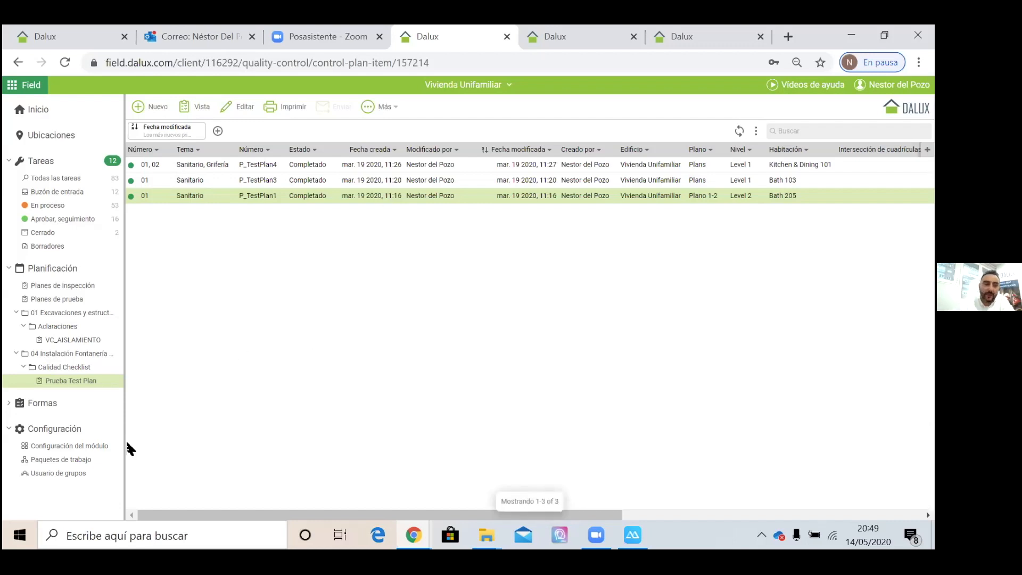
Step: View the project's user groups, followed by the Paquetes de trabajo overview with the OBRA CIVIL package collapsed
click(106, 473)
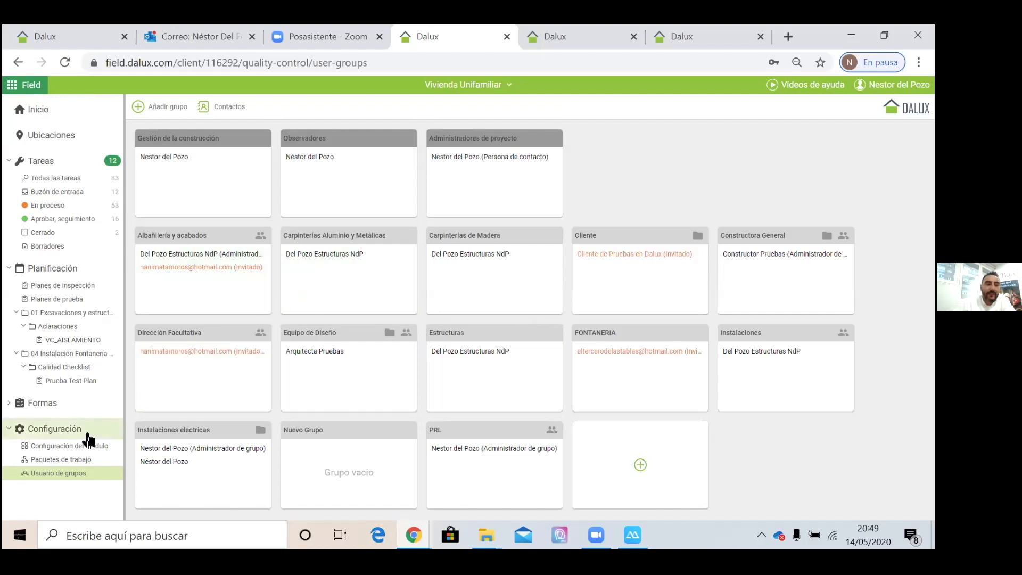
click(85, 457)
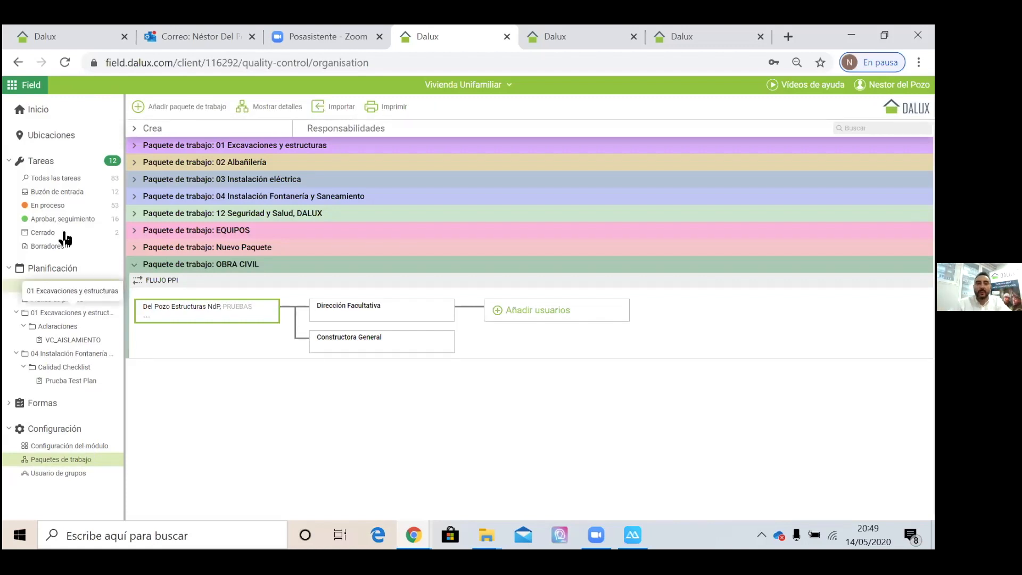
click(135, 267)
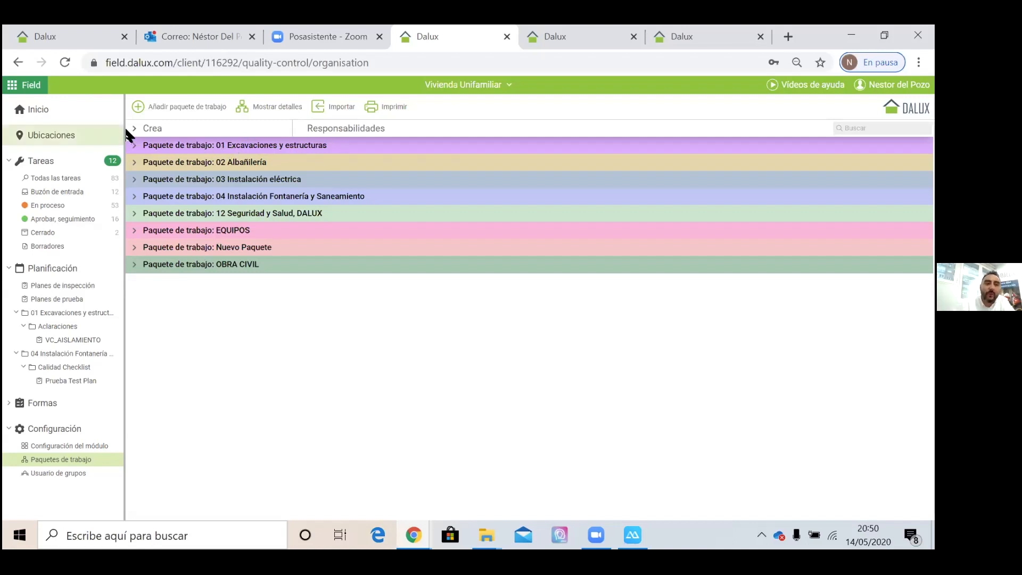
Step: Expand the 01 Excavaciones y estructuras work package, review its workflows and responsibilities, and collapse it again
click(134, 147)
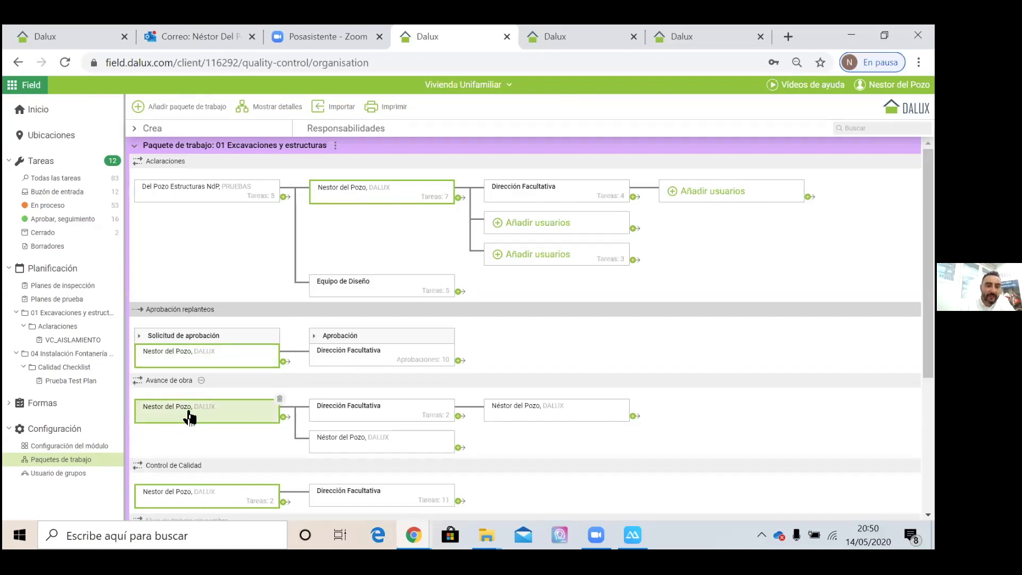
scroll(189, 418, down, 1)
scroll(239, 293, up, 1)
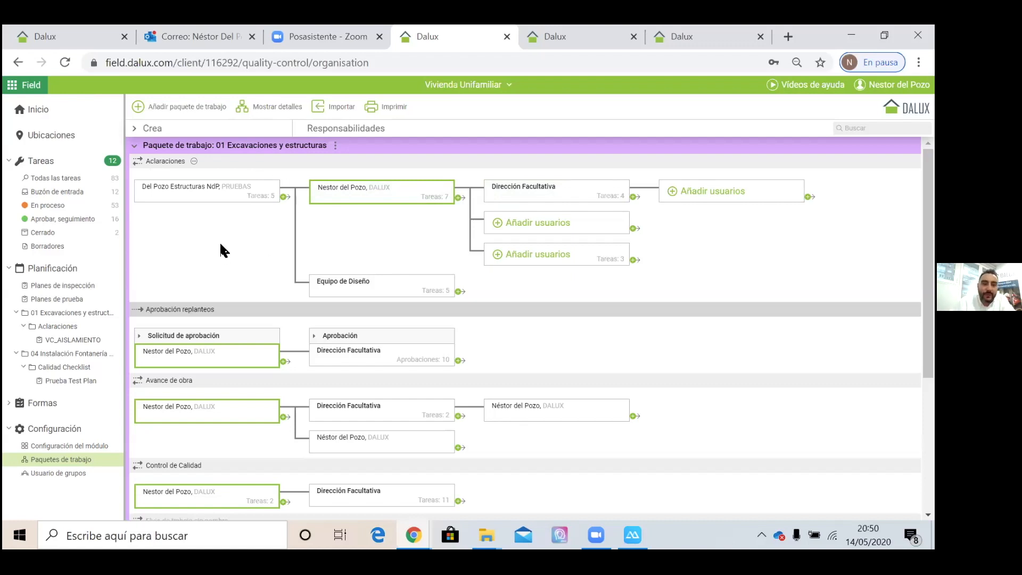
click(135, 145)
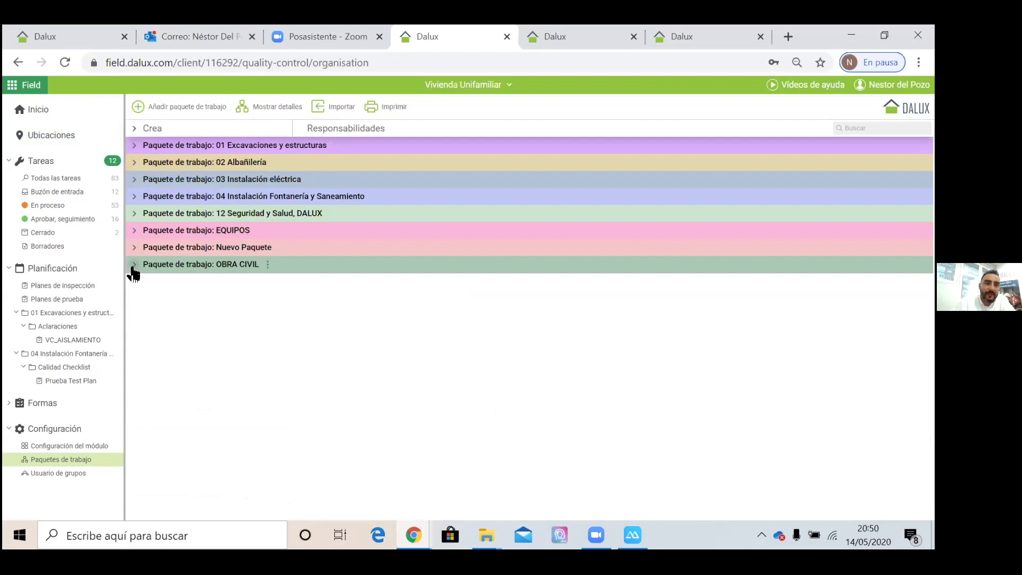
Step: Delete the Constructora General profile and the empty Añadir usuarios profile from FLUJO PPI in the OBRA CIVIL work package
click(135, 266)
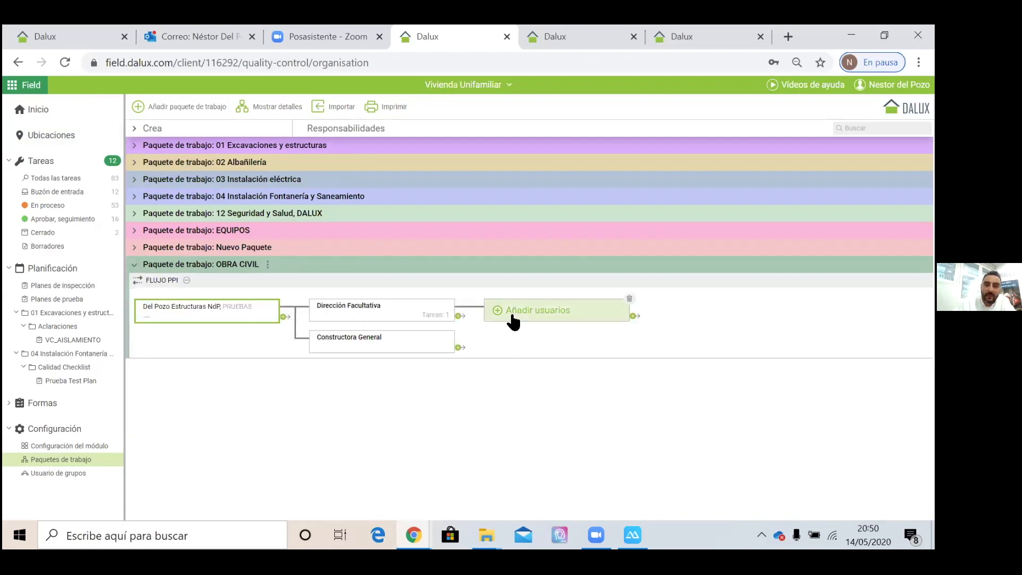
click(451, 332)
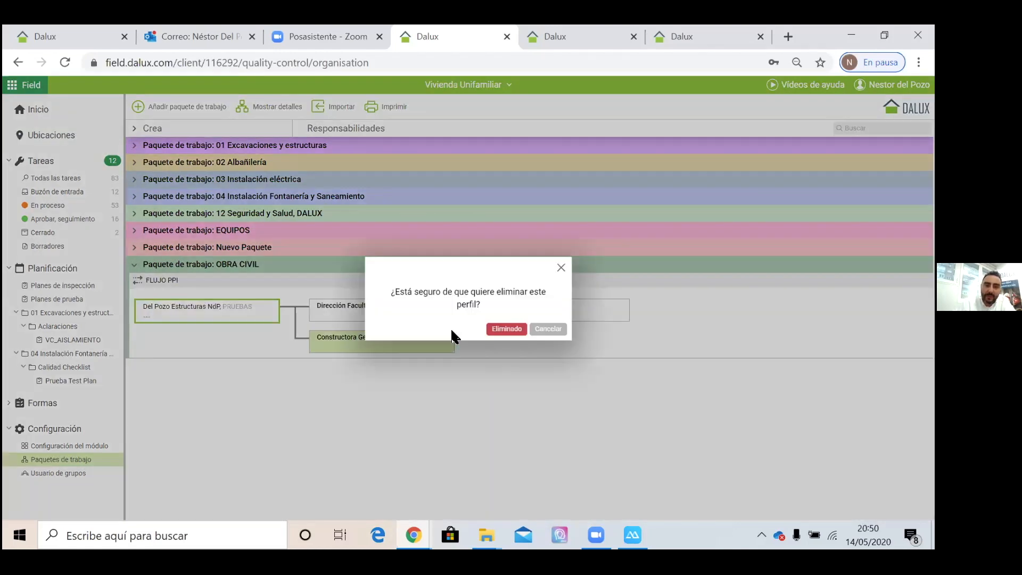
click(506, 328)
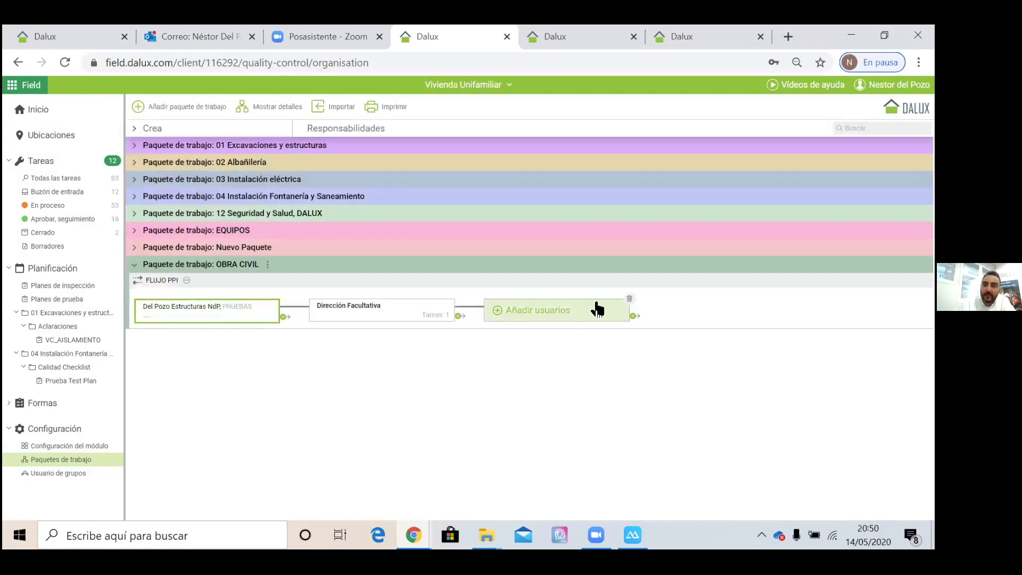
click(629, 301)
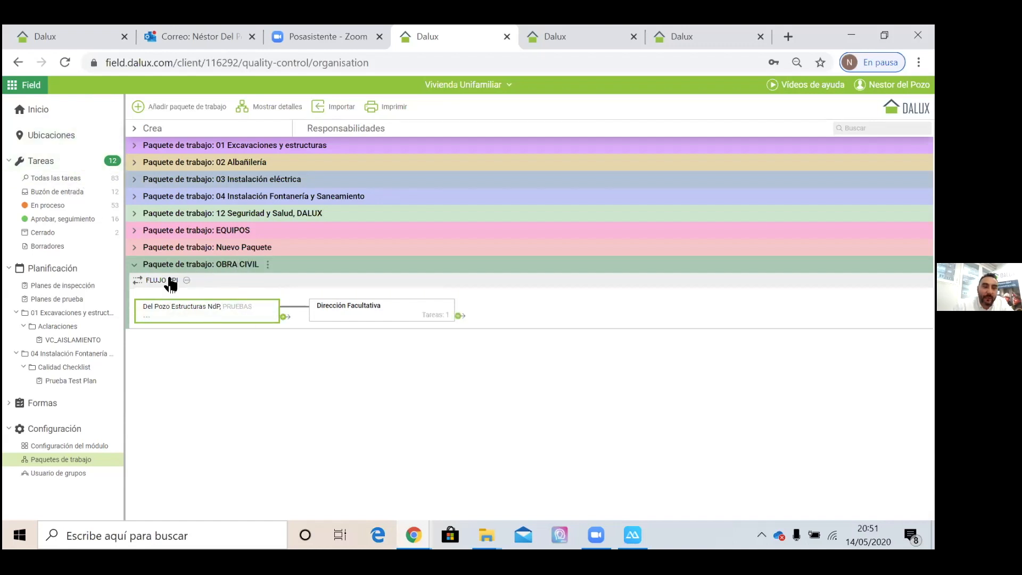
Step: Open the Level 1 Plans drawing with its 3D view, place the viewpoint in the living room, and select the prefabricated stair
click(67, 141)
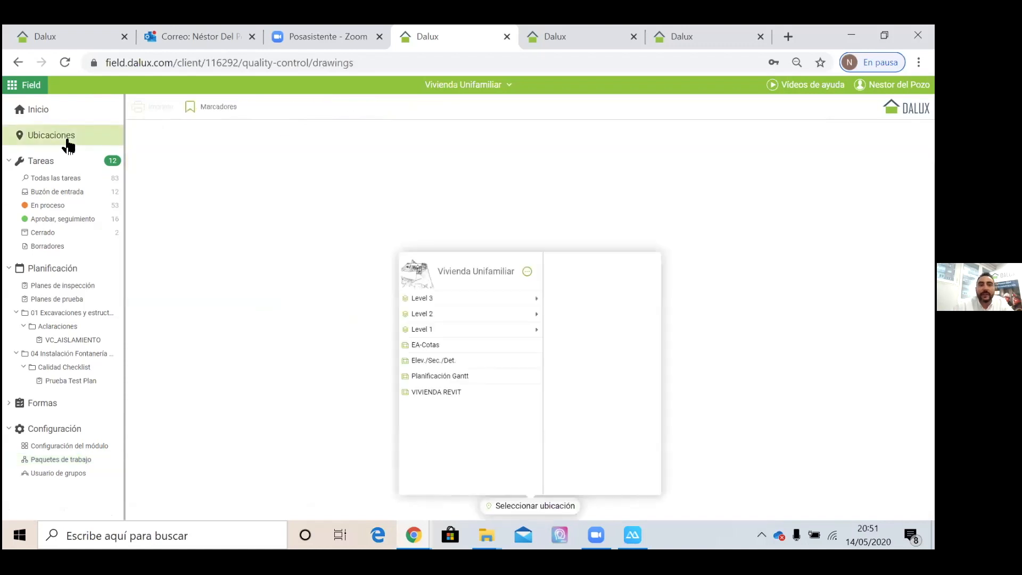
click(434, 329)
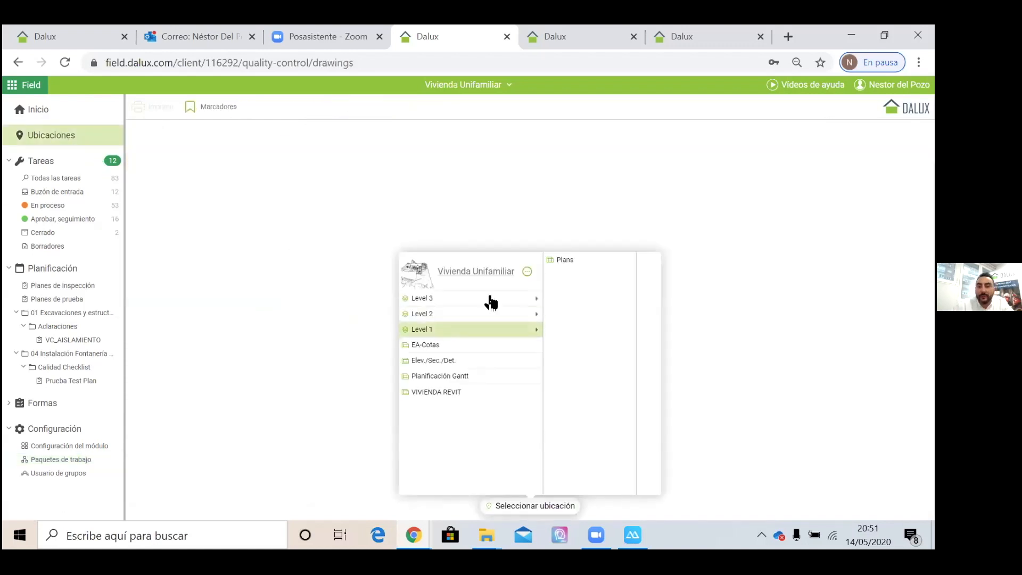
click(566, 261)
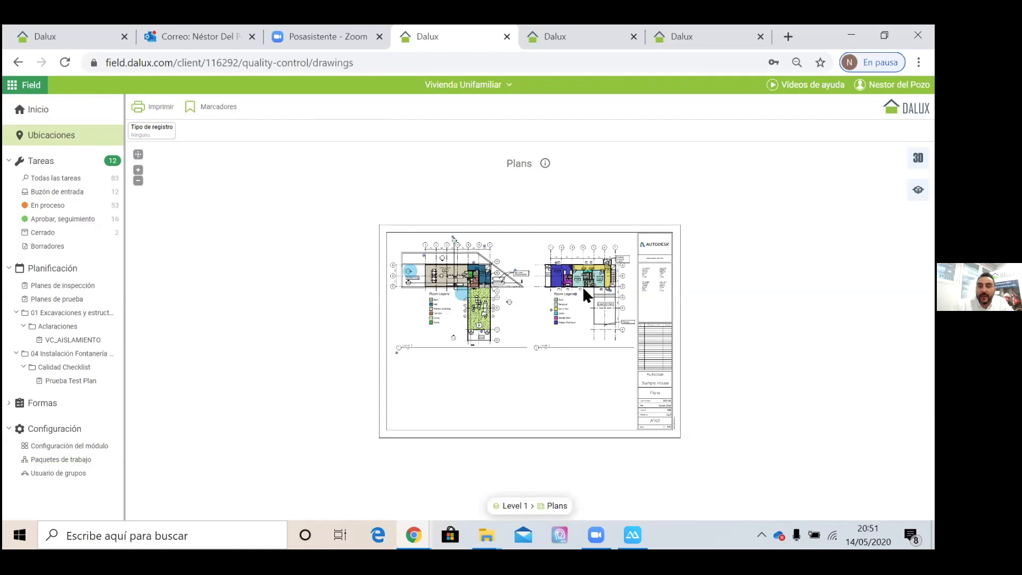
click(918, 158)
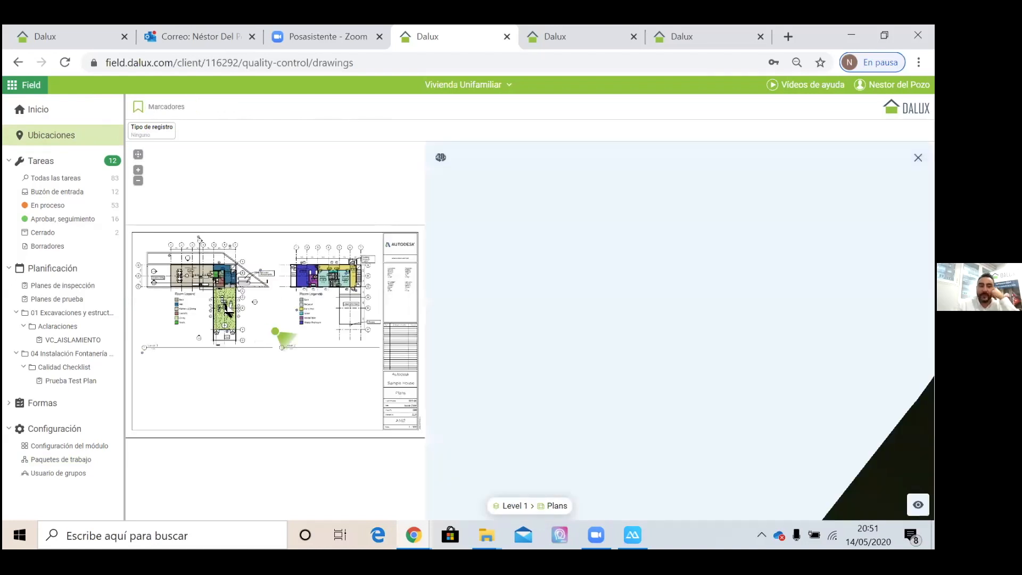
click(232, 318)
mouse_move(576, 345)
mouse_down()
mouse_move(694, 323)
mouse_move(633, 321)
mouse_move(644, 301)
mouse_up()
click(646, 303)
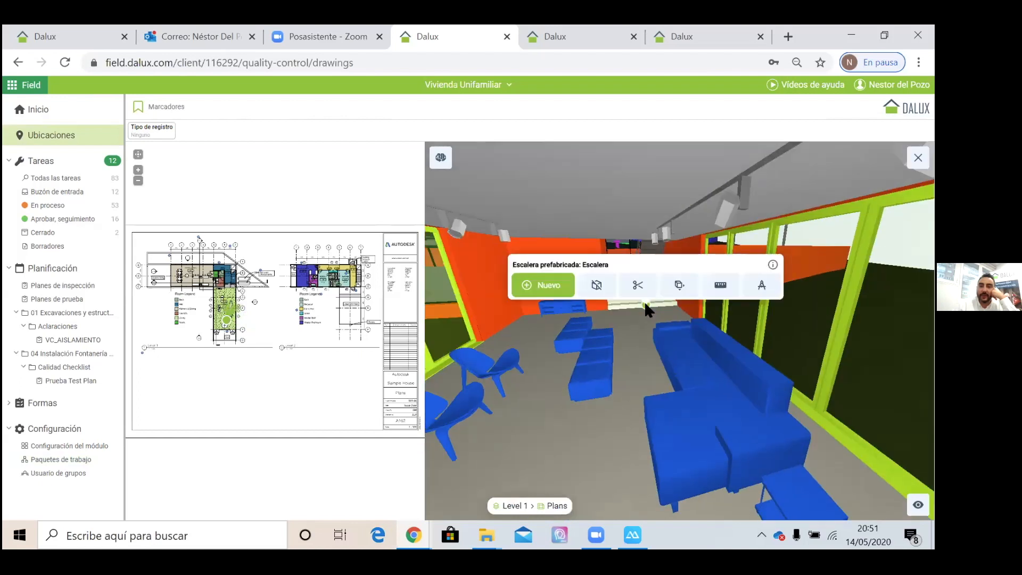
Step: Create an Acta Prevención Riesgos Laborales form on the selected stair and assign its Jefe de obra and Encargado
click(542, 286)
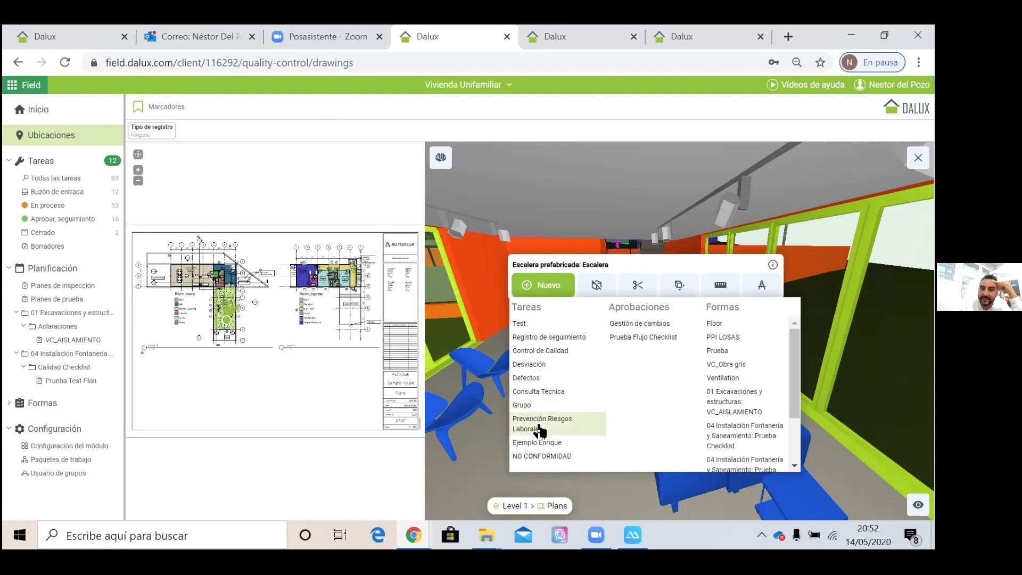
scroll(786, 427, down, 3)
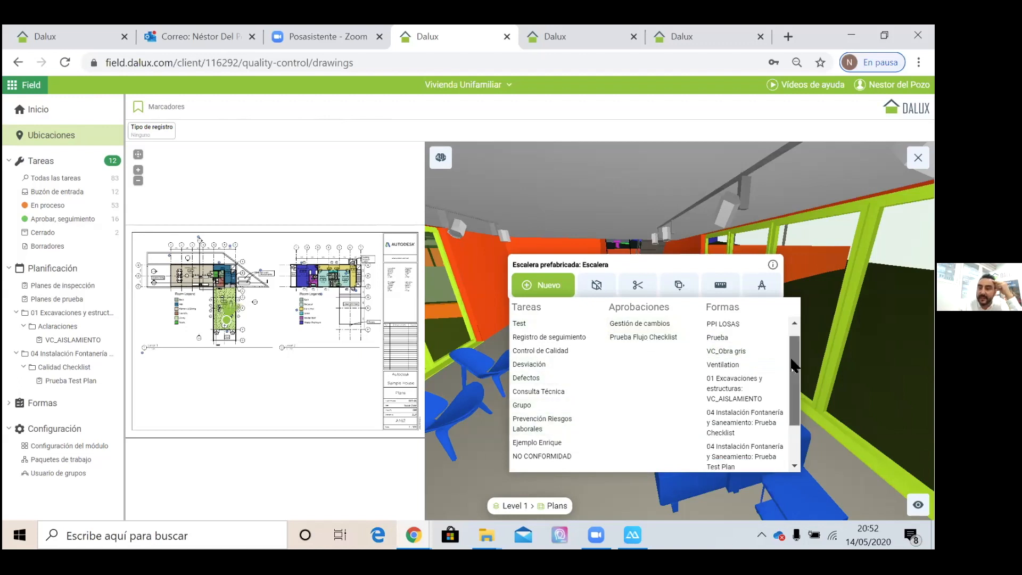
click(758, 429)
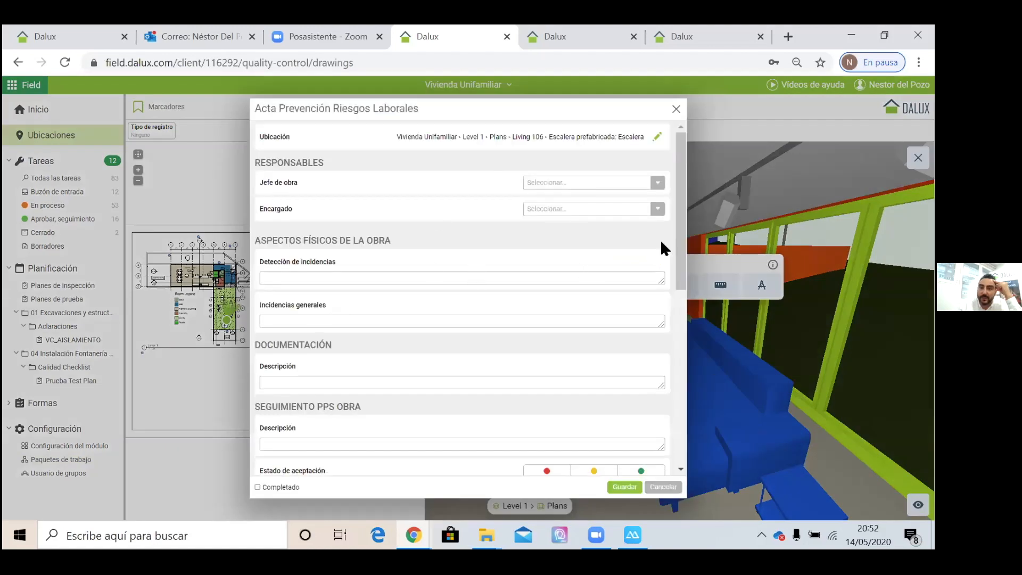
click(658, 183)
click(586, 223)
click(596, 211)
click(578, 276)
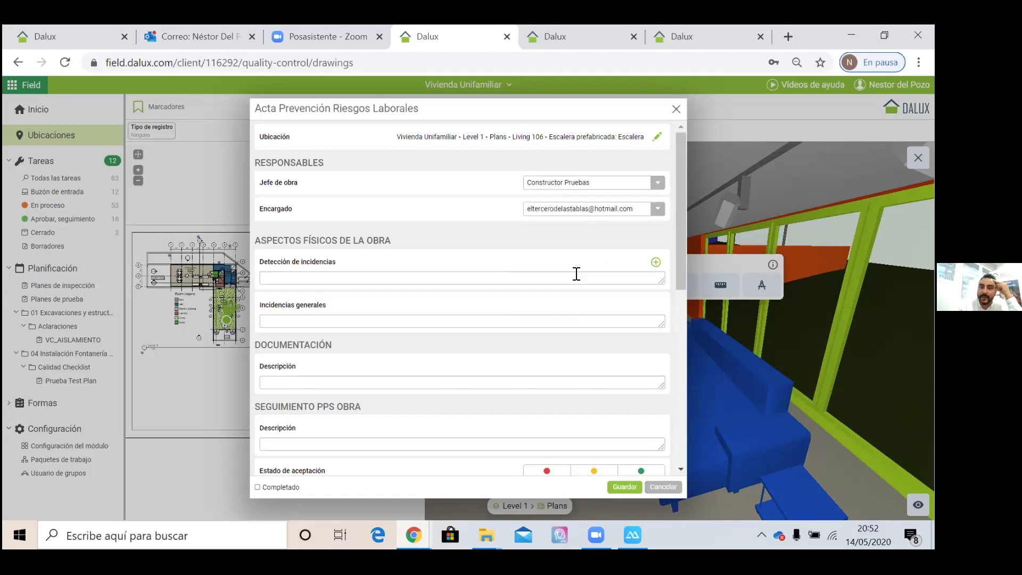
Step: Set Estado de aceptación under Seguimiento PPS Obra to red and save the Acta Prevención Riesgos Laborales form
scroll(677, 250, down, 2)
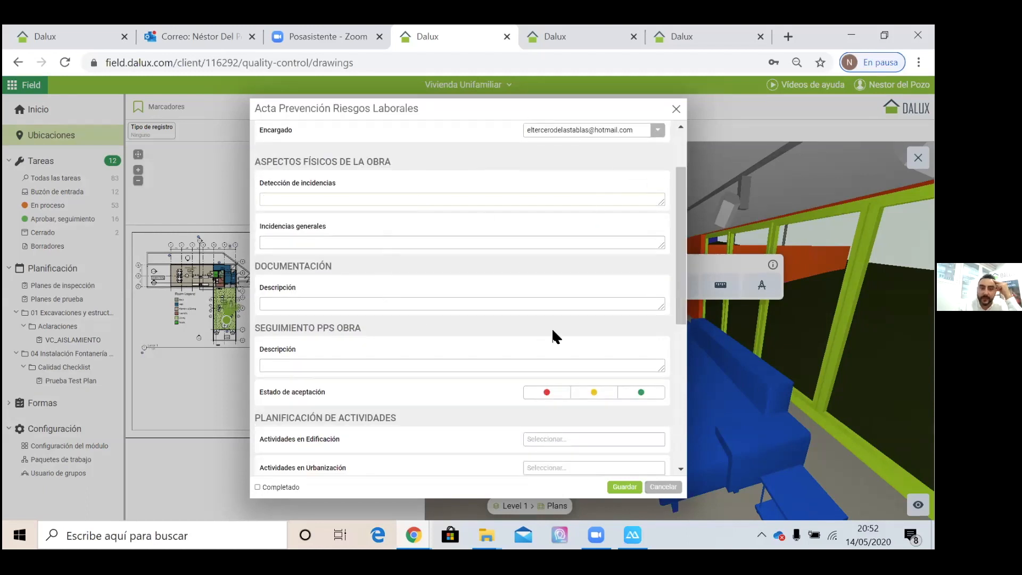
click(549, 394)
scroll(650, 292, down, 4)
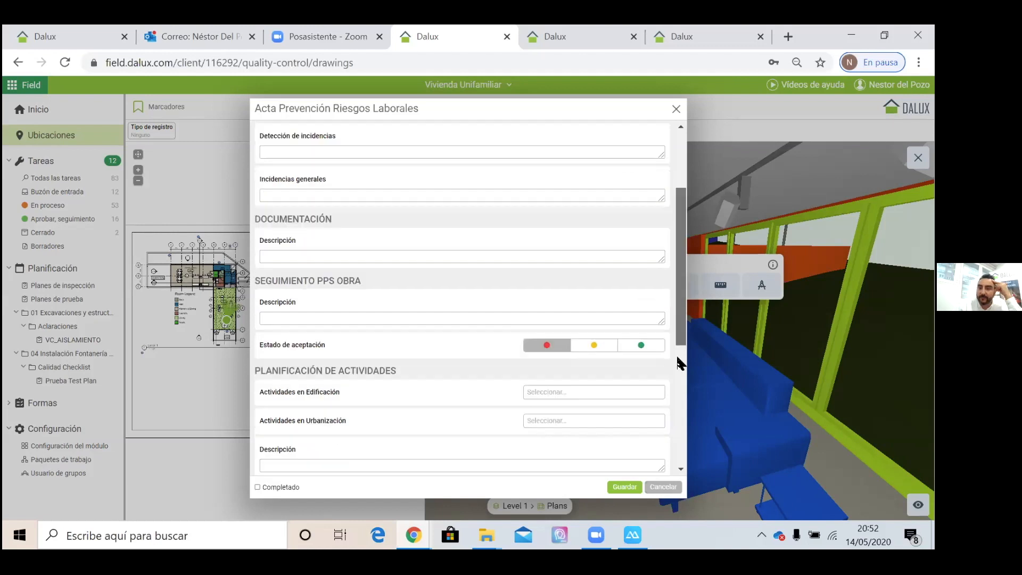
scroll(672, 373, down, 2)
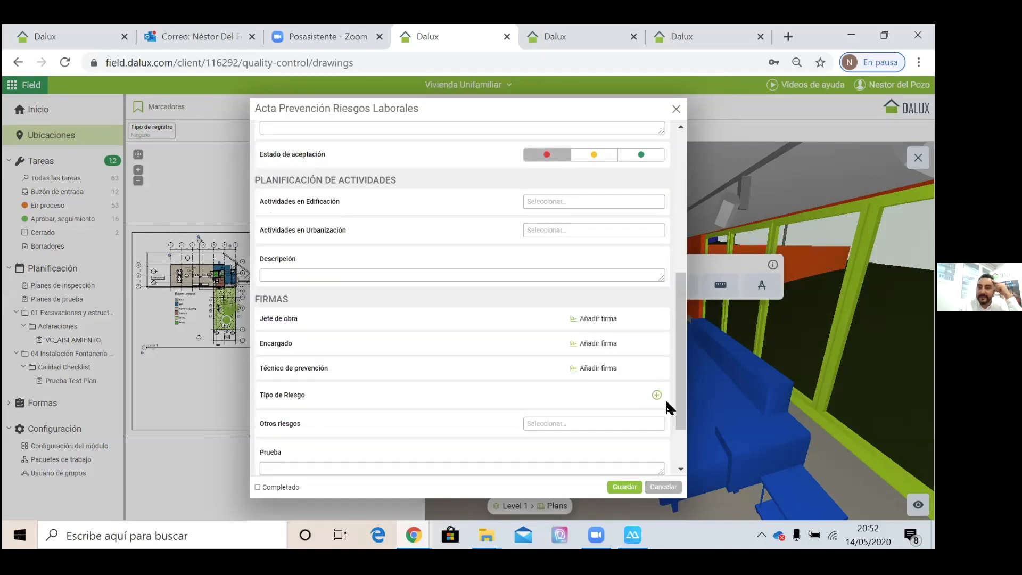
click(624, 487)
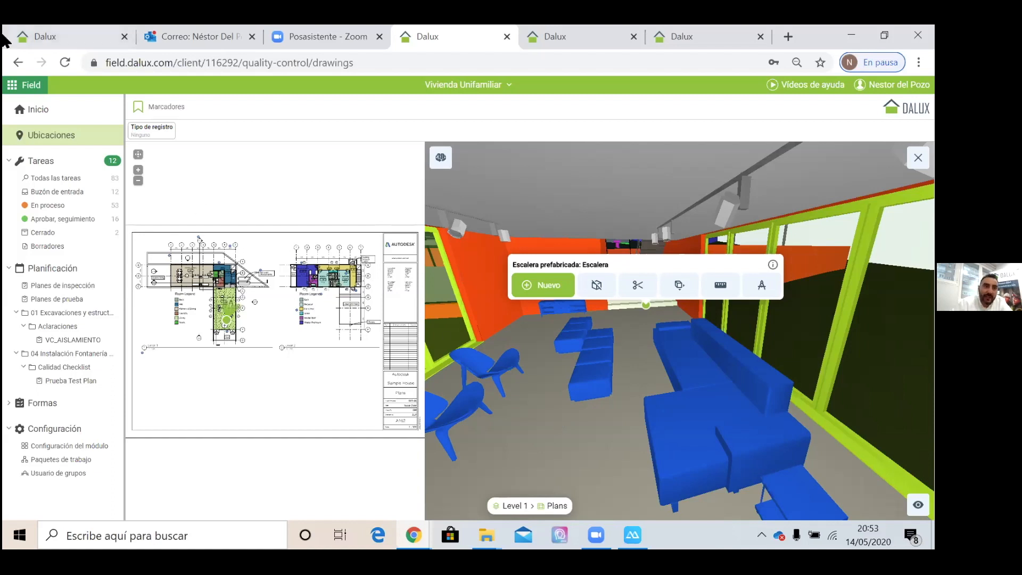
Step: Switch to the Box module and open the Vivienda Unifamiliar building setup under Edificios in the configuration
click(27, 93)
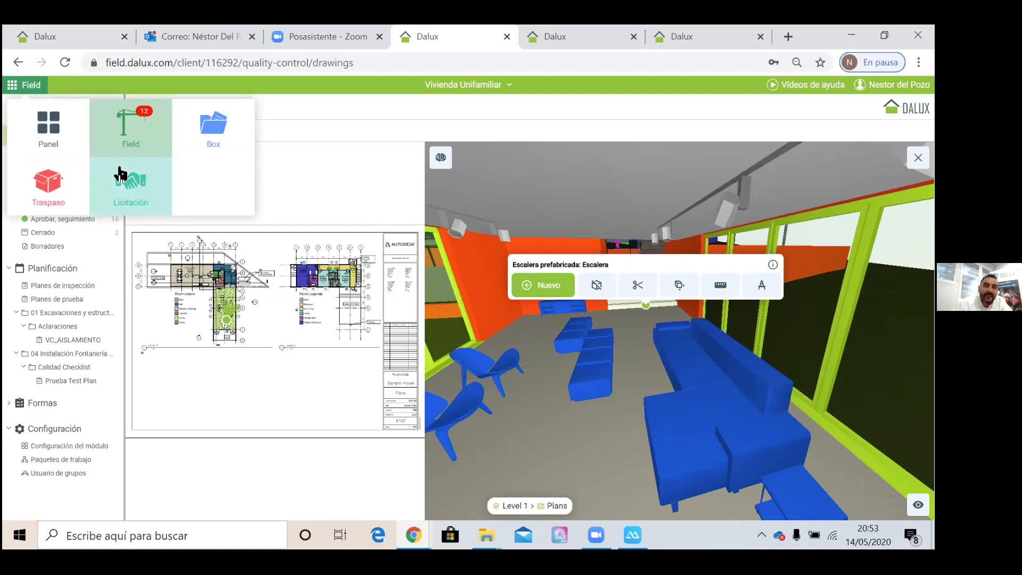
click(223, 134)
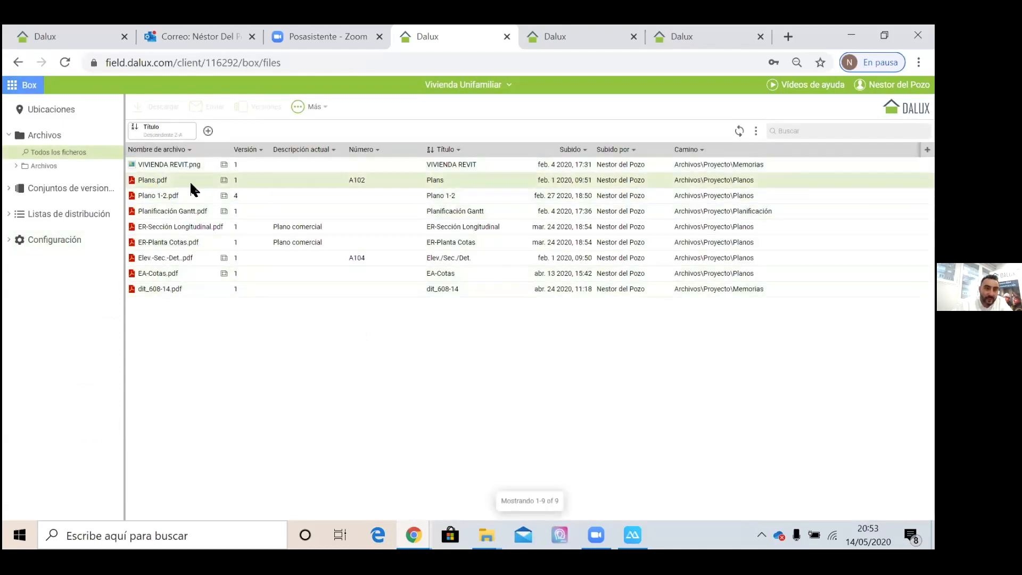
click(60, 241)
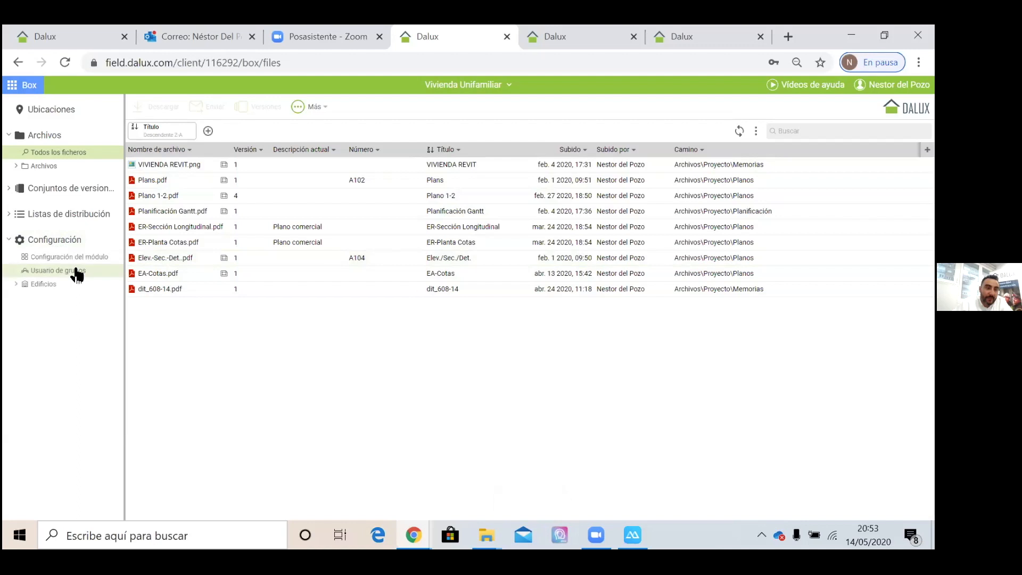
click(46, 284)
click(75, 298)
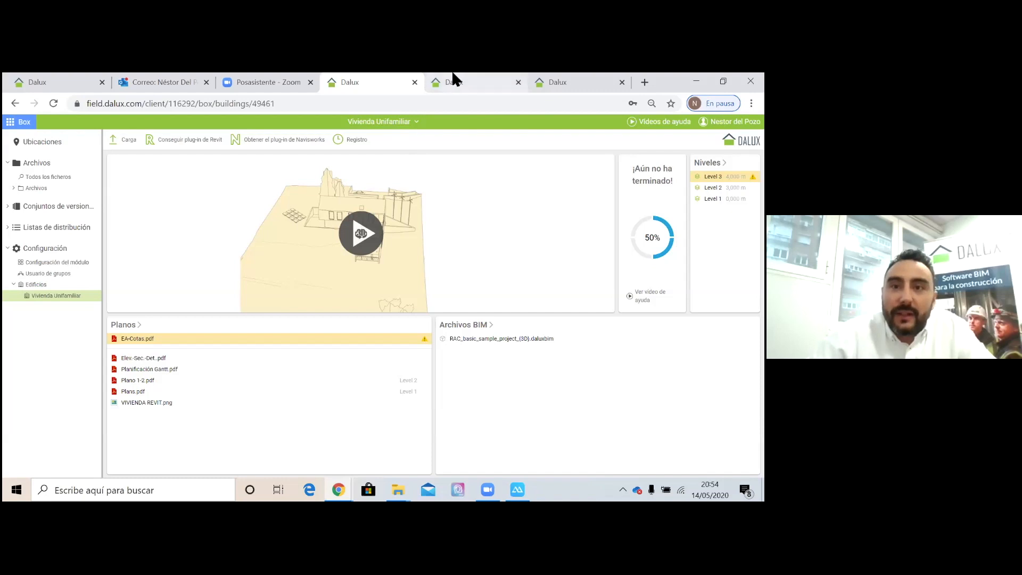
Step: Search the web for "dalux bim viewer" in a new browser tab
click(467, 83)
click(572, 83)
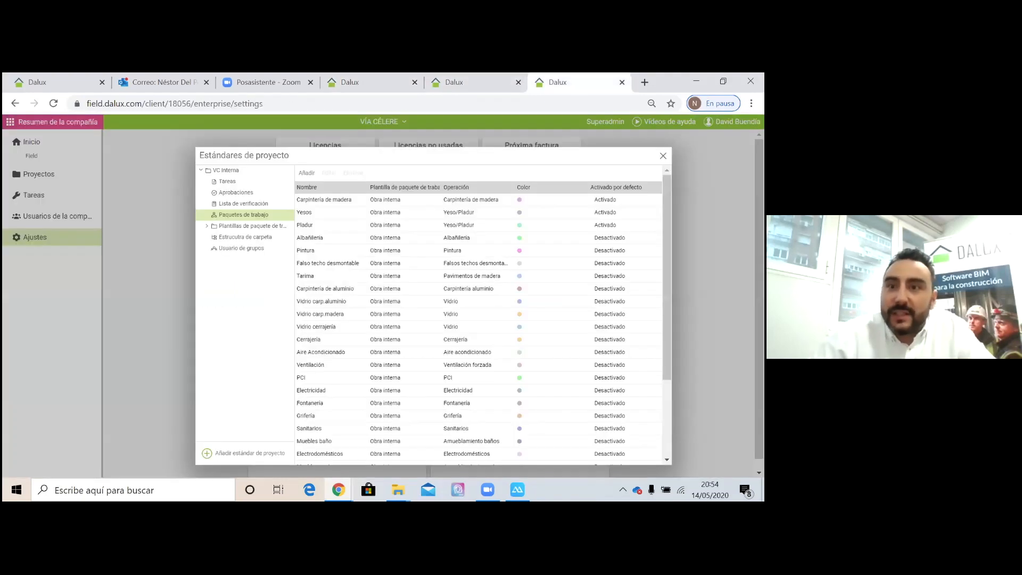
click(645, 82)
text(dal)
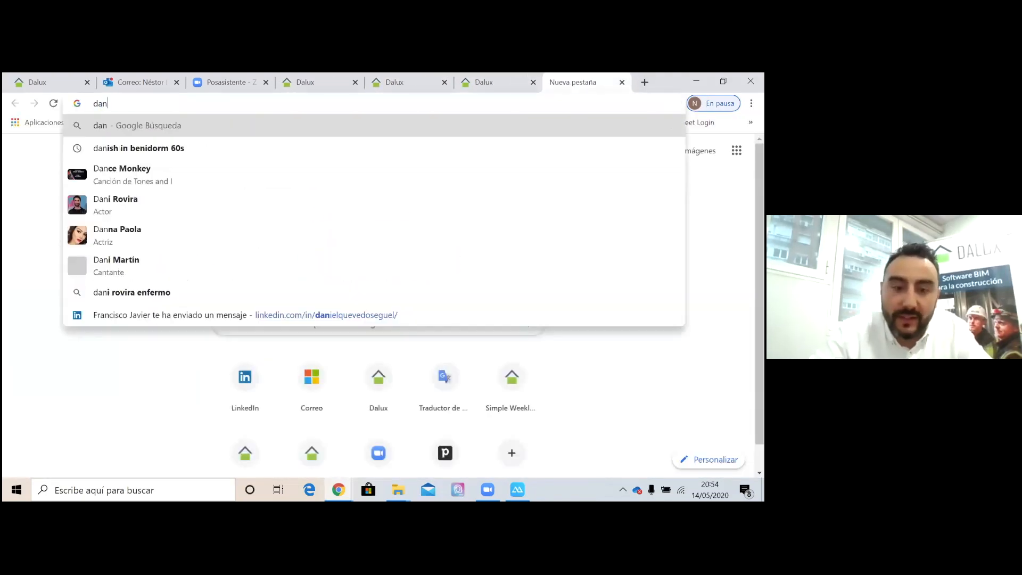
text(ux bim)
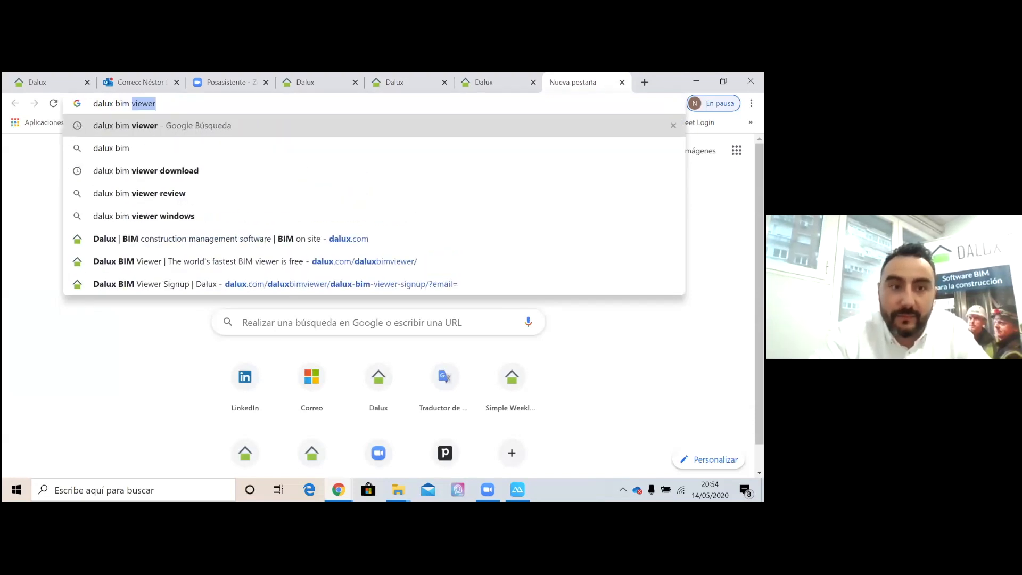
key(Return)
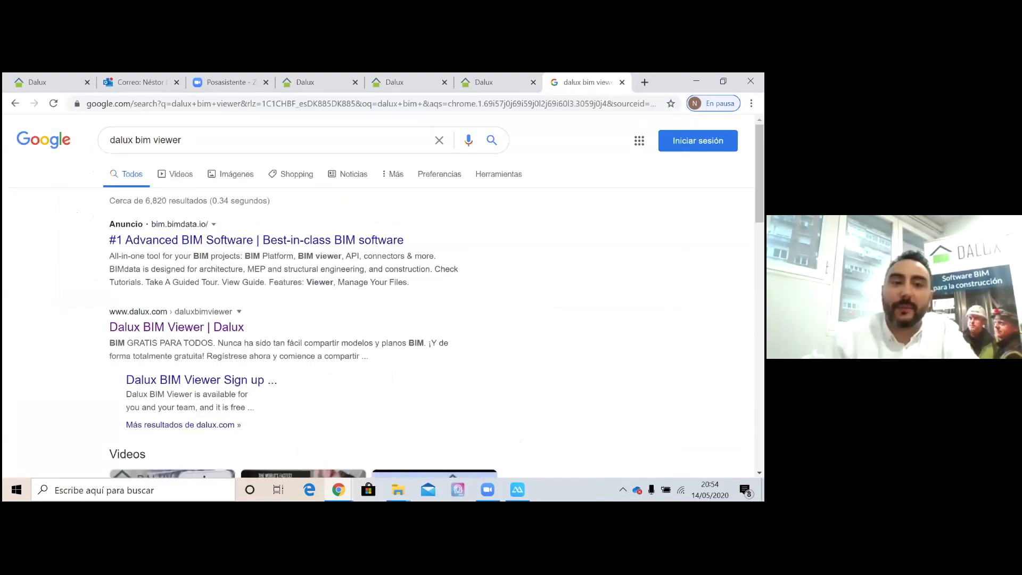
Step: Open the Dalux BIM Viewer page from the search results and go to its free sign-up form
click(165, 327)
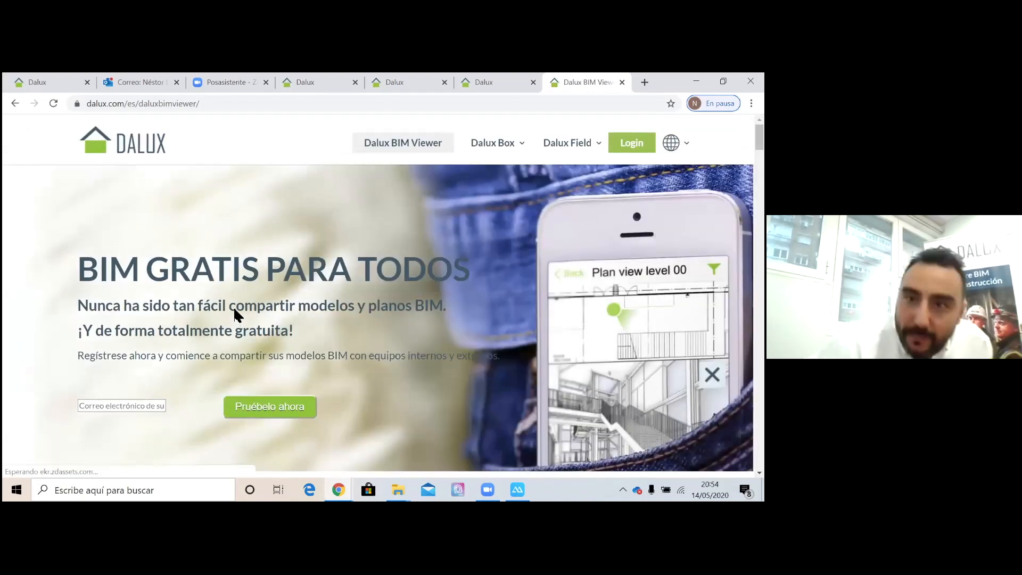
scroll(308, 228, down, 1)
click(285, 348)
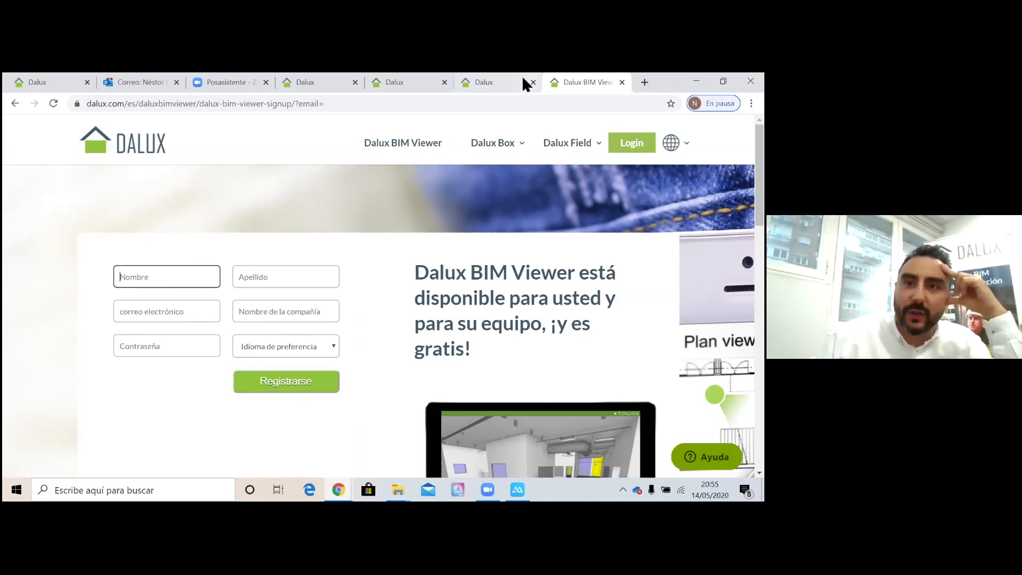
Step: Open the Dalux login page from the website and sign in by entering the account password
click(631, 142)
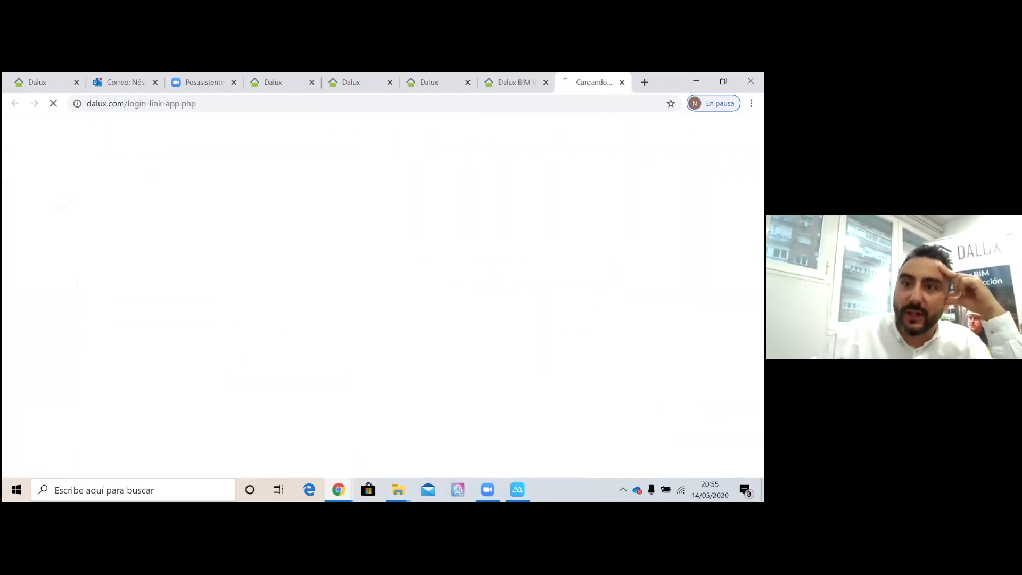
click(351, 314)
click(357, 335)
click(429, 314)
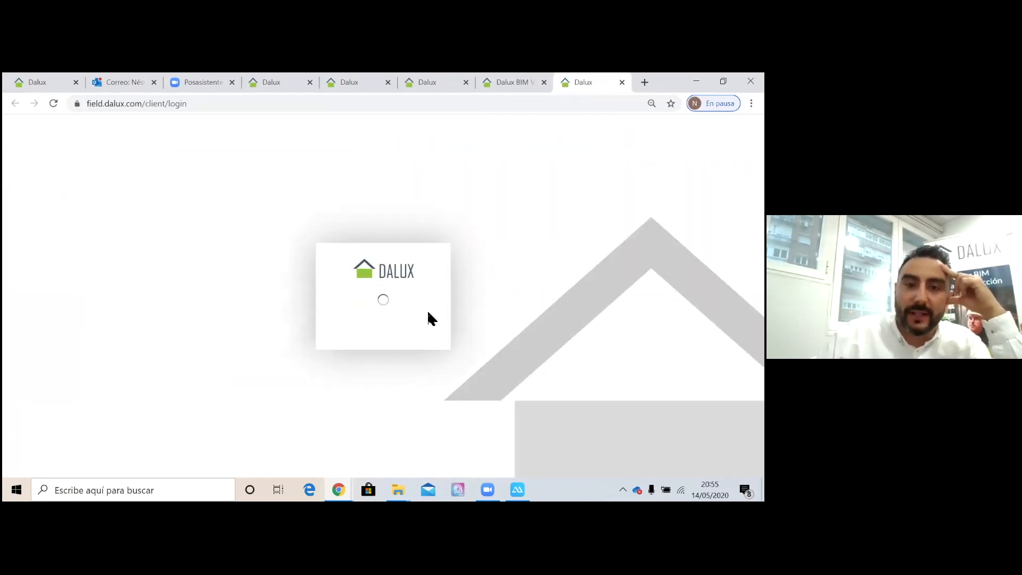
click(376, 294)
text(••)
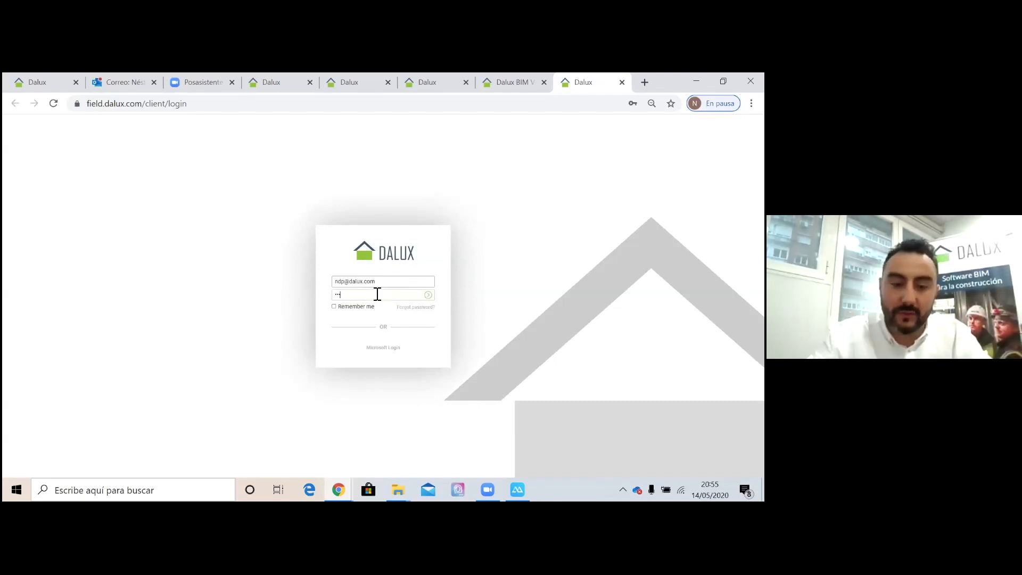
text(•••)
key(Return)
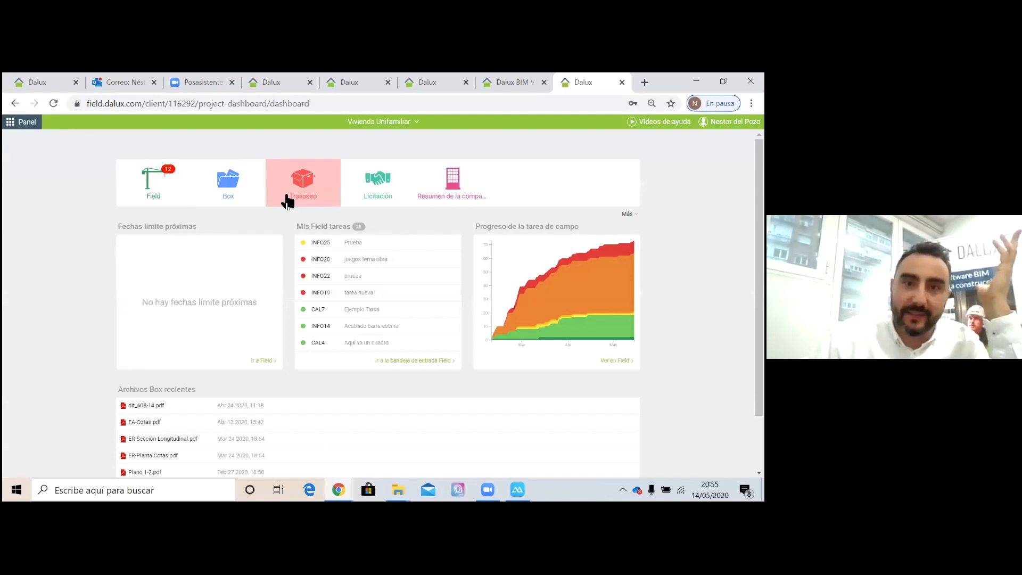
Step: Switch from Vivienda Unifamiliar to the Building 127 project and view its 3D model in BIM Viewer
click(366, 121)
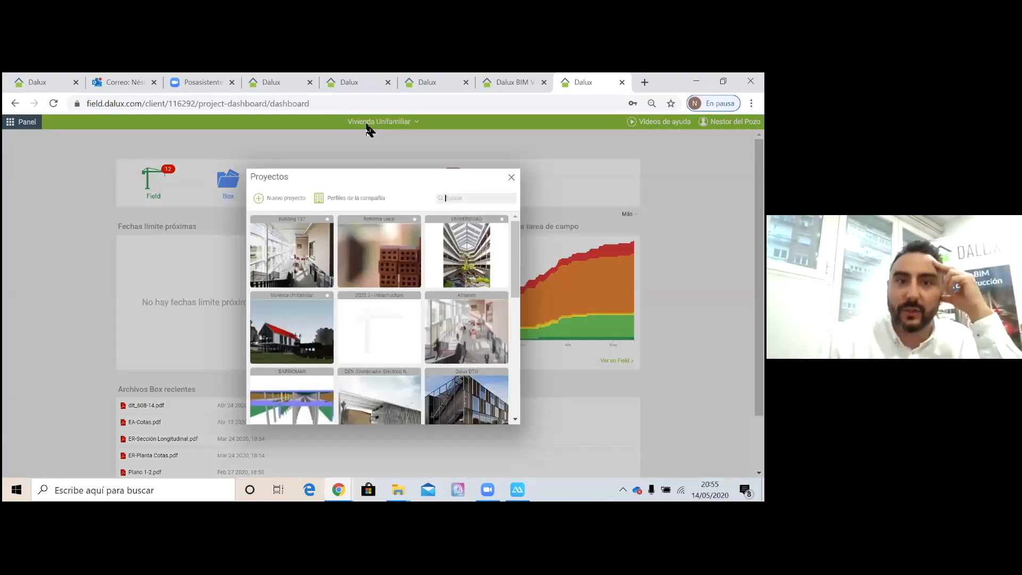
click(306, 252)
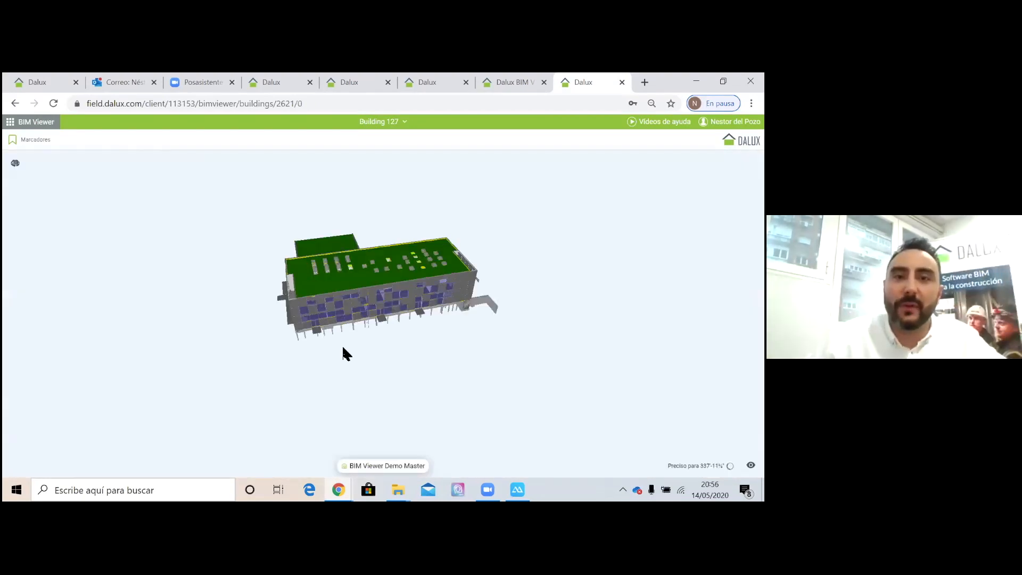
middle_drag(356, 335, 344, 339)
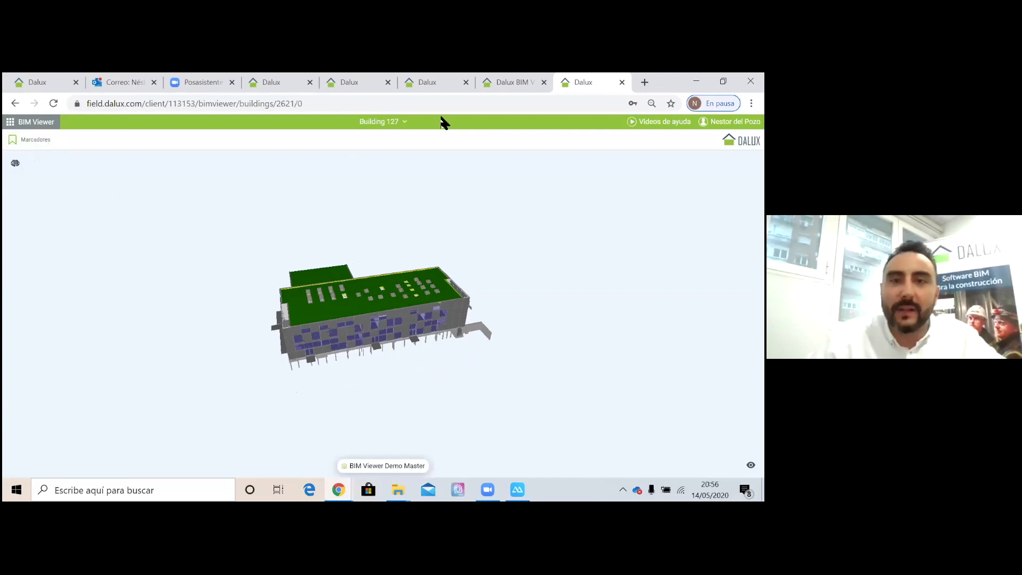
Step: Look through the list of available projects from start to end, then return to the Building 127 model
click(380, 124)
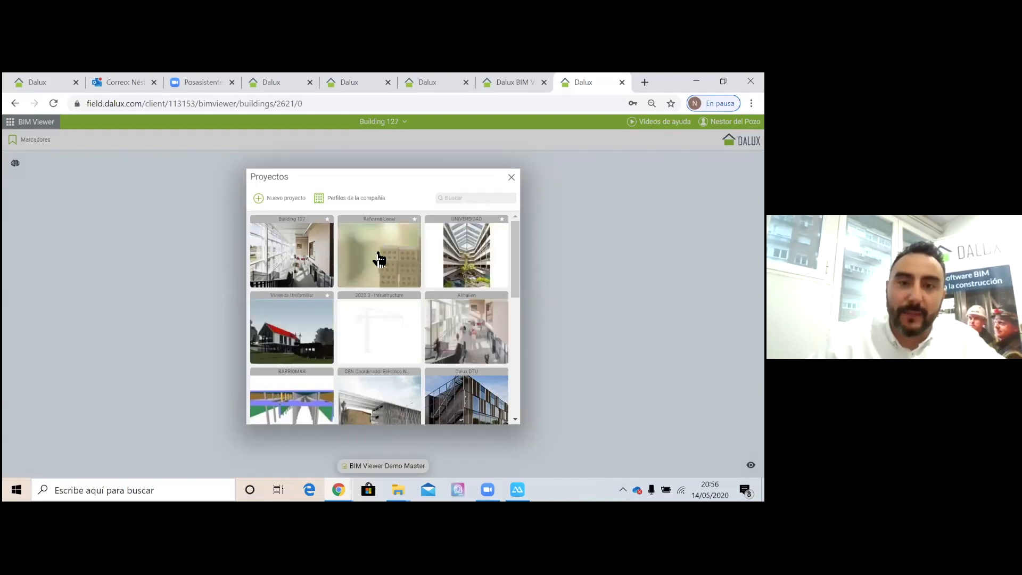
scroll(379, 266, down, 10)
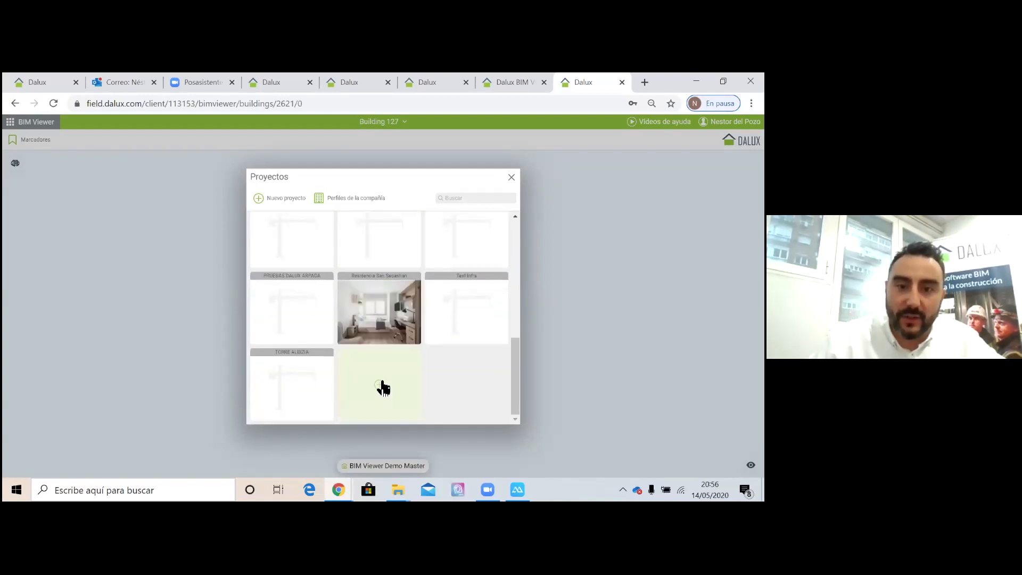
scroll(381, 383, up, 10)
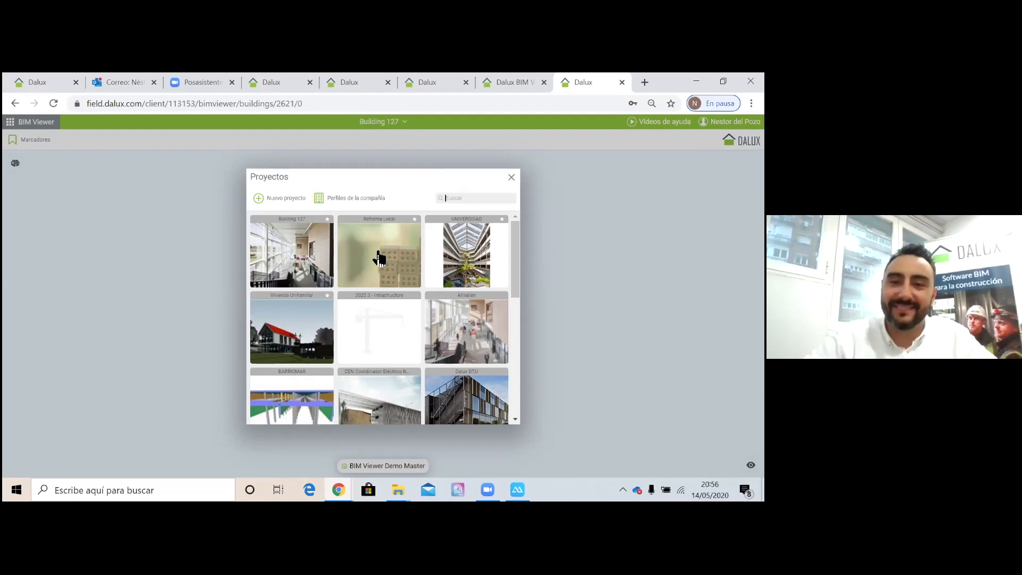
click(511, 178)
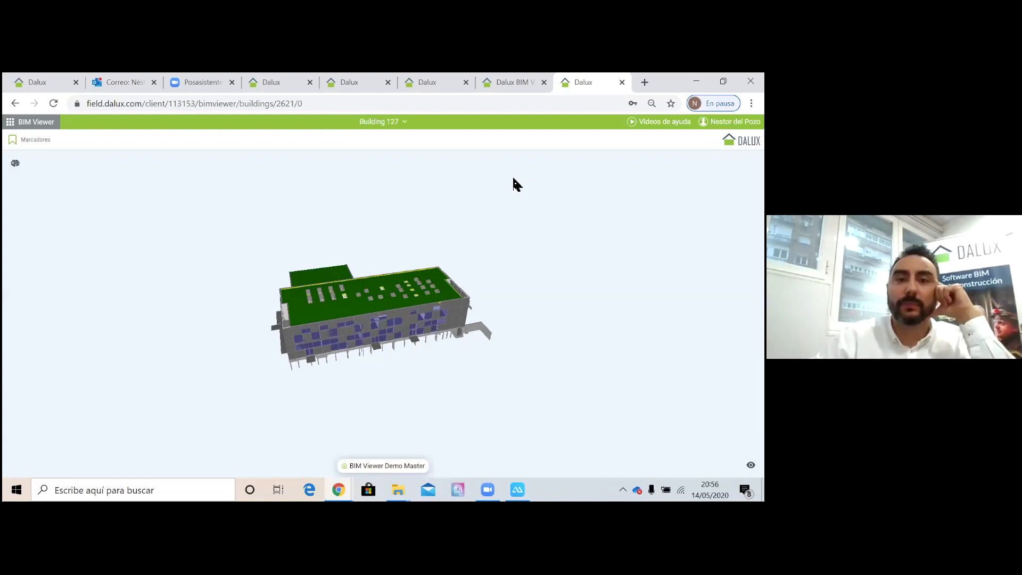